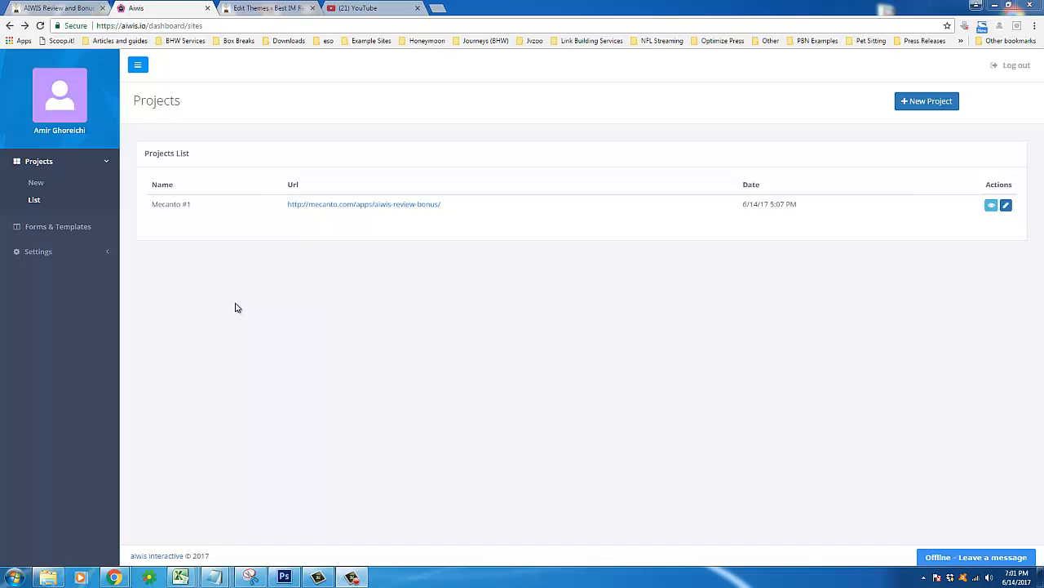
Highlight the Name and Url column headings on the projects list
double_click(292, 184)
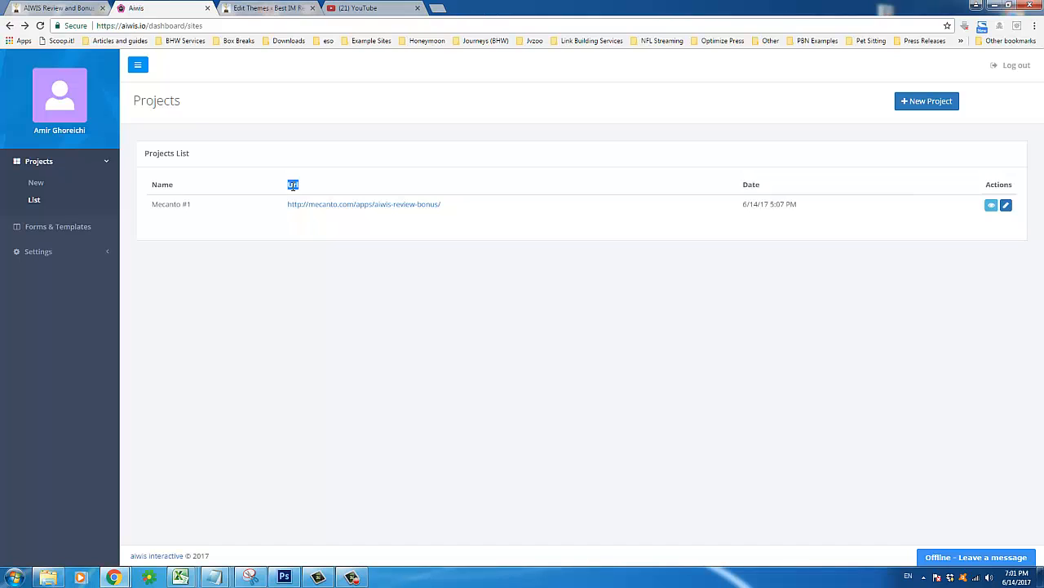
left_click(278, 305)
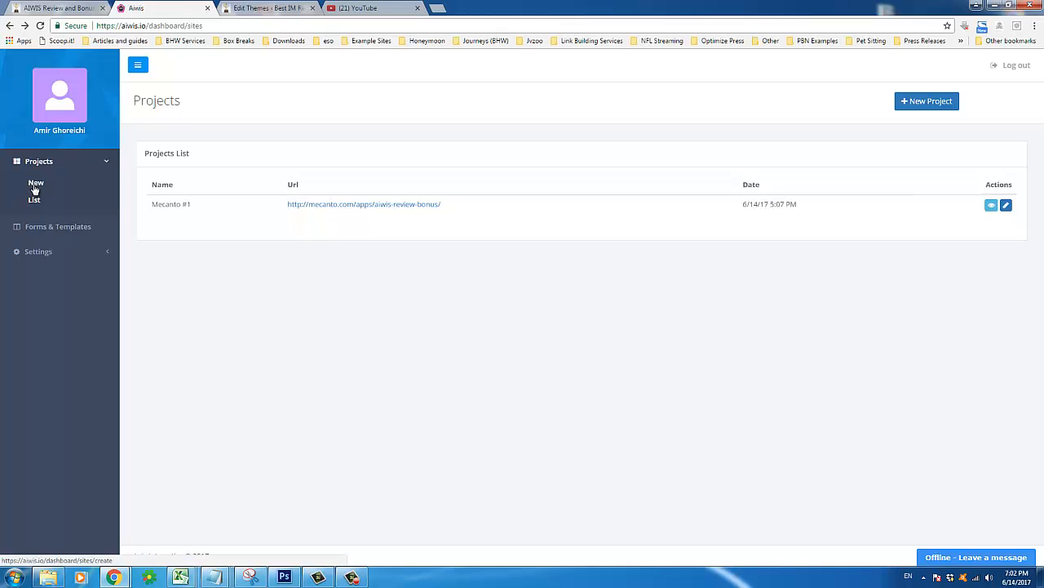
left_click_drag(151, 184, 360, 183)
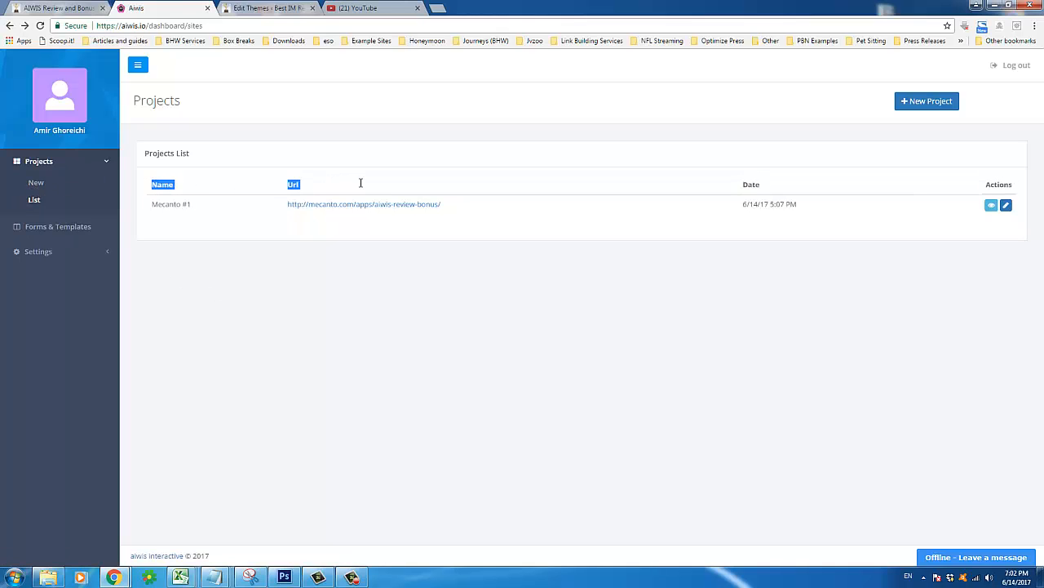
left_click(275, 318)
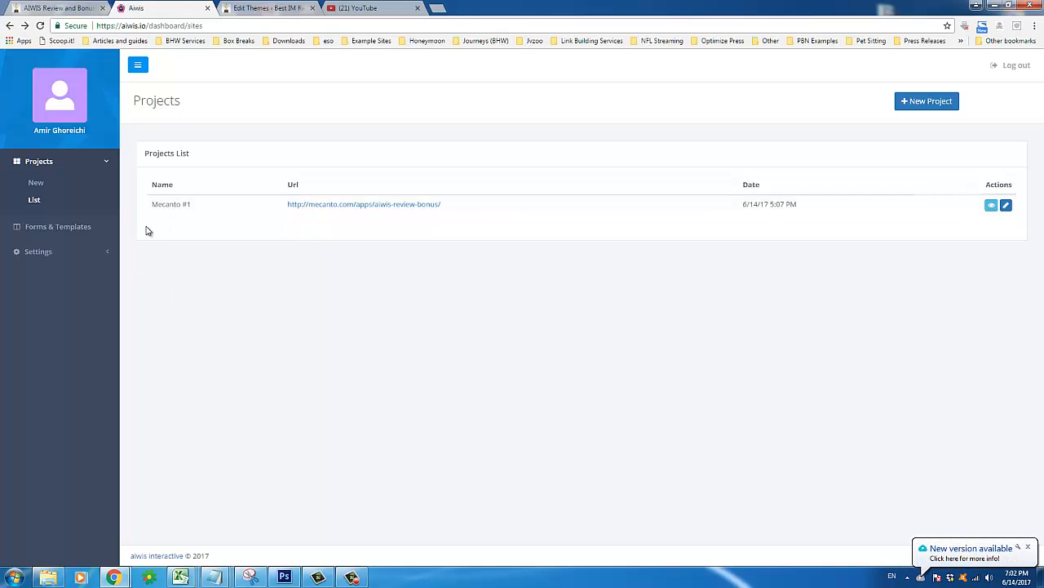
Scroll through the AIWIS Review and Bonus page, then return to the AIWIS dashboard
left_click(70, 6)
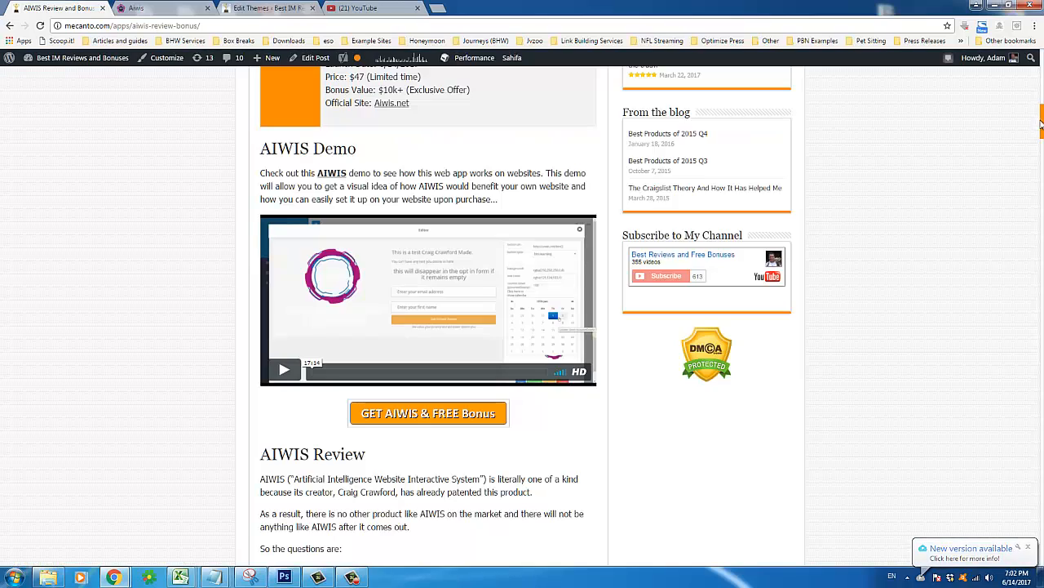
scroll(614, 329, "up", 10)
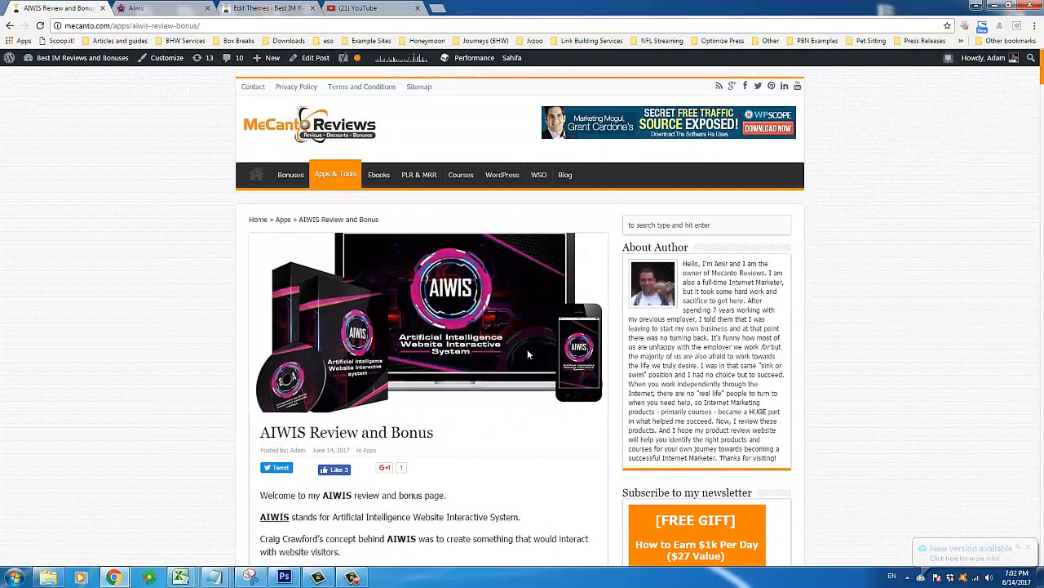
scroll(527, 349, "down", 4)
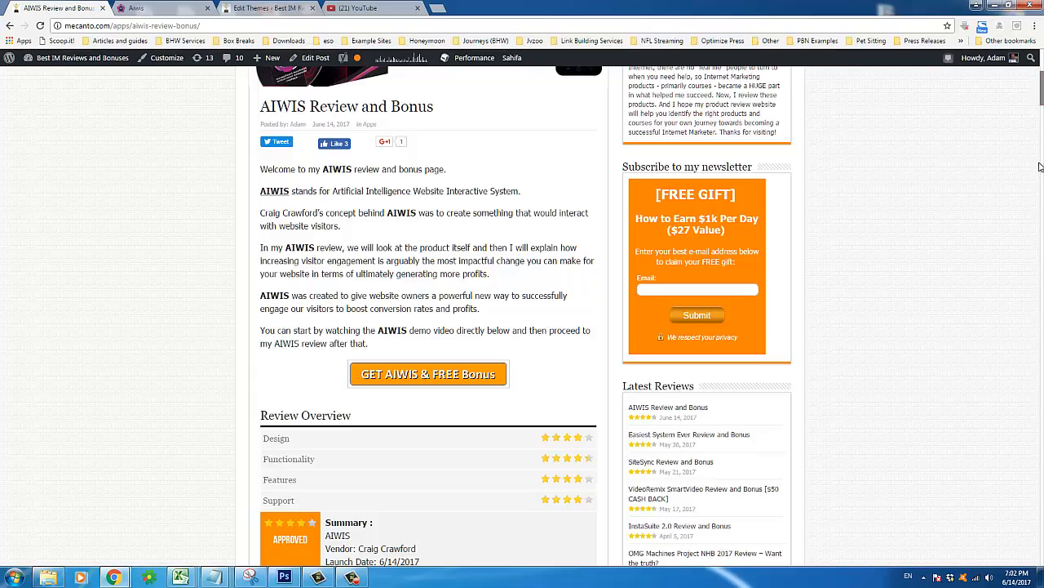
scroll(429, 319, "down", 15)
scroll(522, 318, "down", 7)
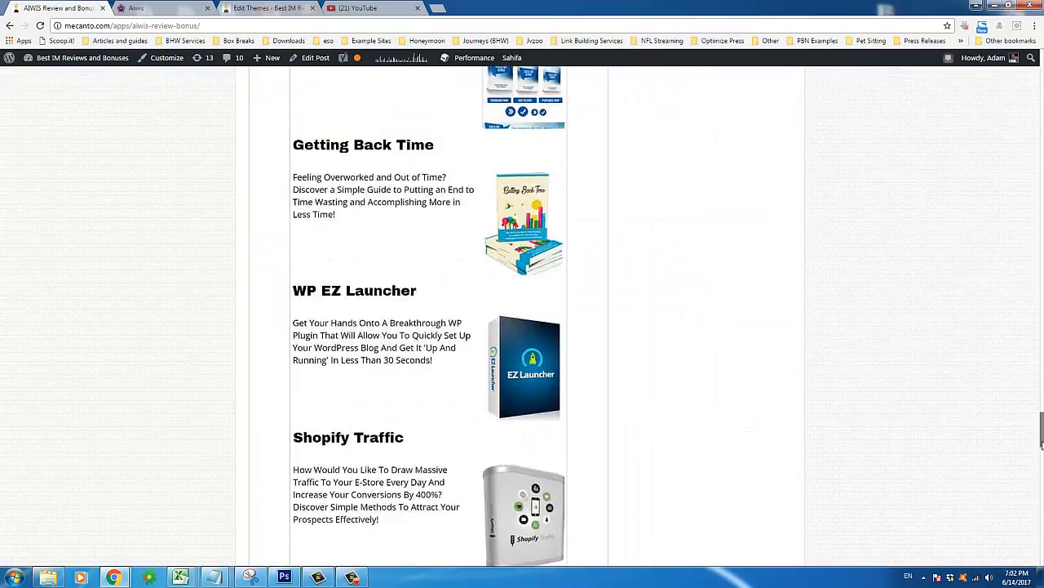
left_click_drag(1041, 441, 1041, 78)
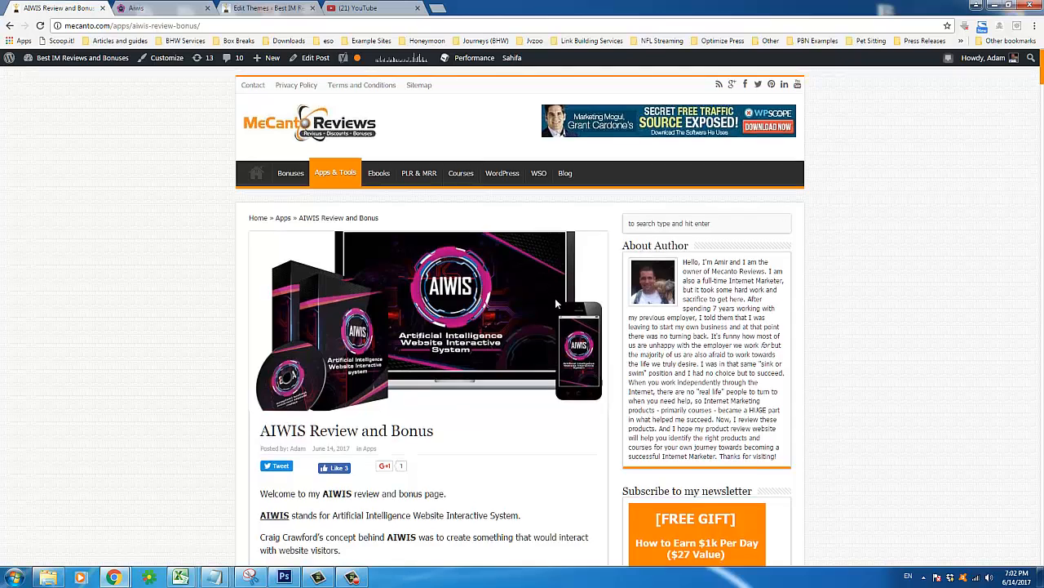
scroll(555, 298, "down", 3)
left_click(158, 6)
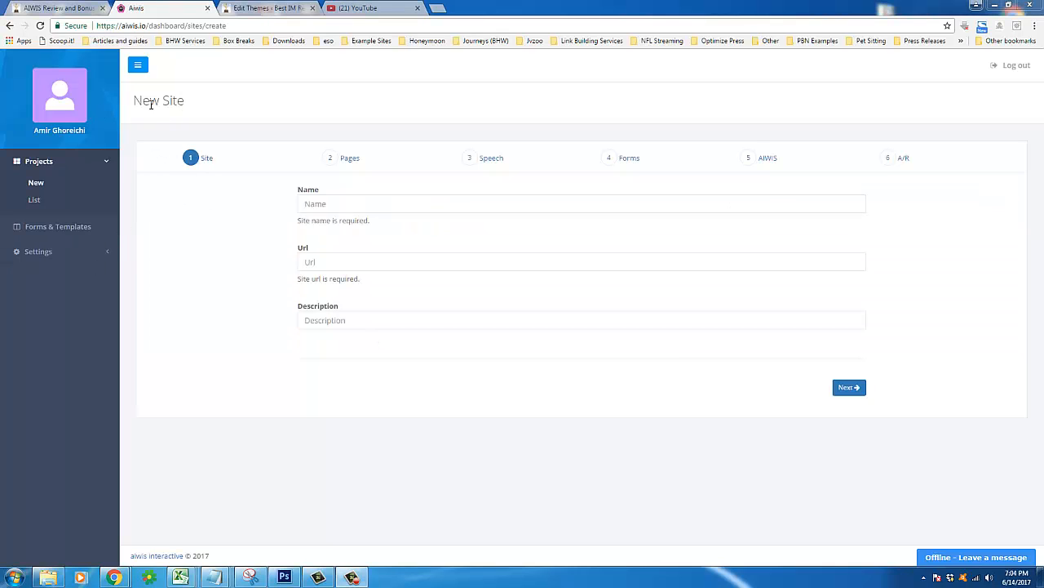
Highlight the New Site heading on the empty Site step form
left_click_drag(132, 103, 187, 101)
left_click(215, 106)
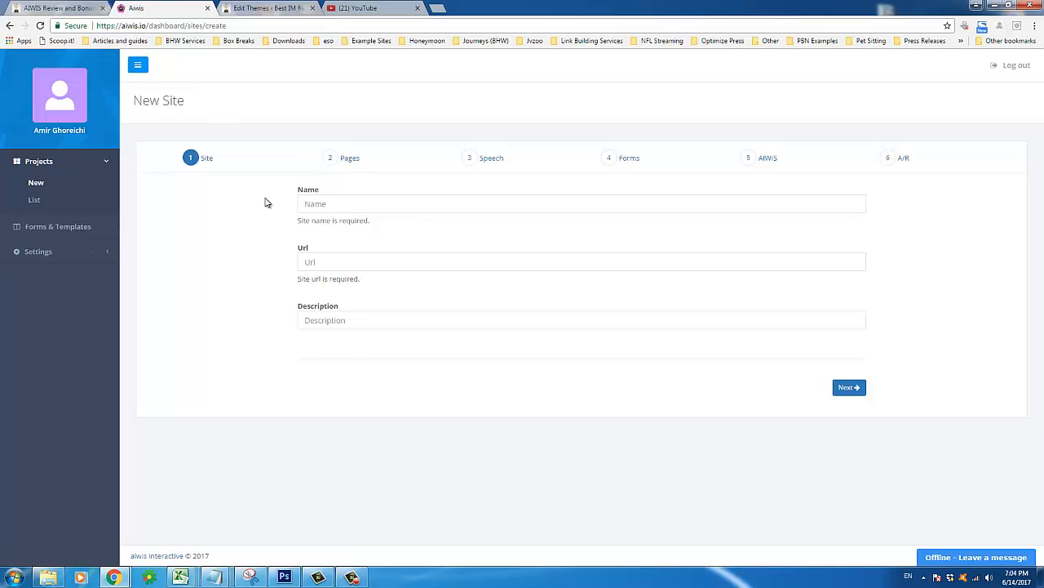
triple_click(163, 107)
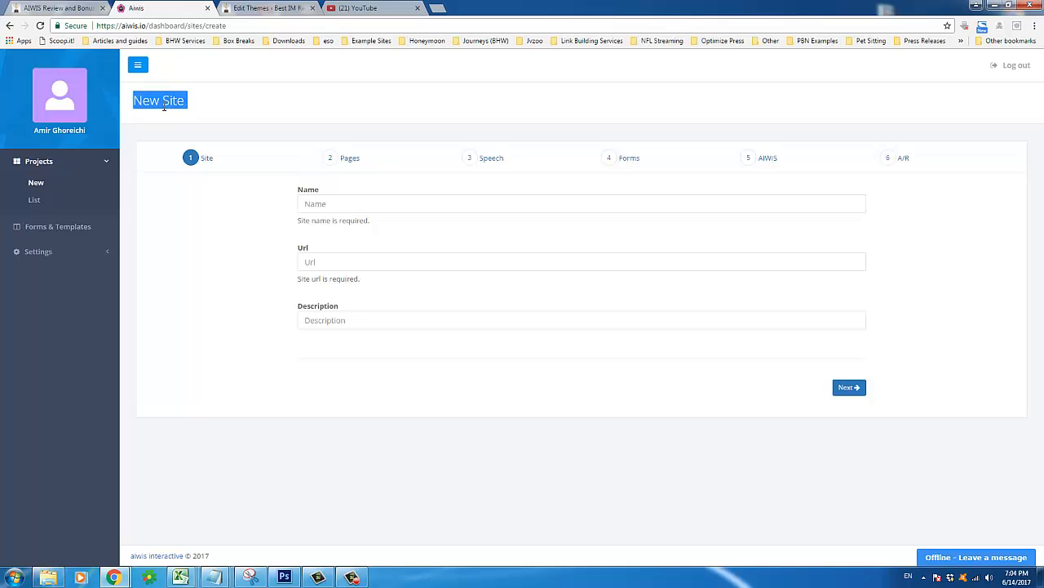
left_click(312, 115)
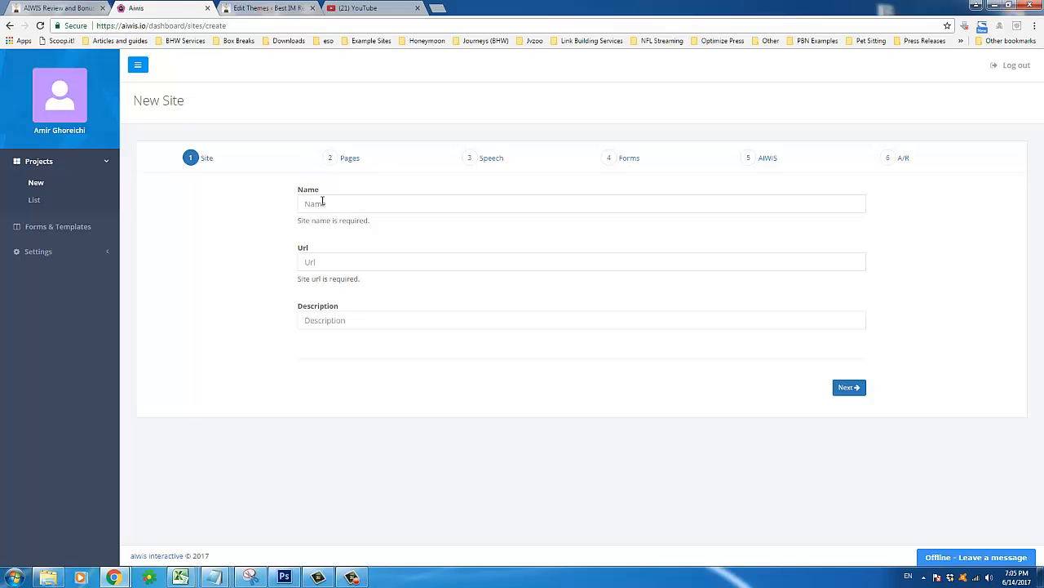
Enter 'Mecanto #2' as the new site's name
left_click(553, 9)
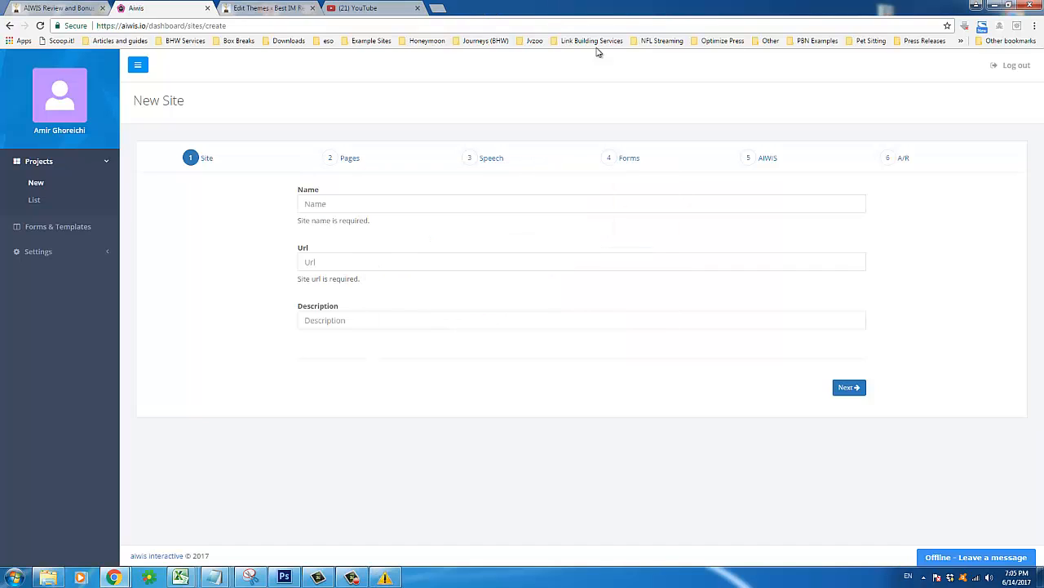
left_click(303, 207)
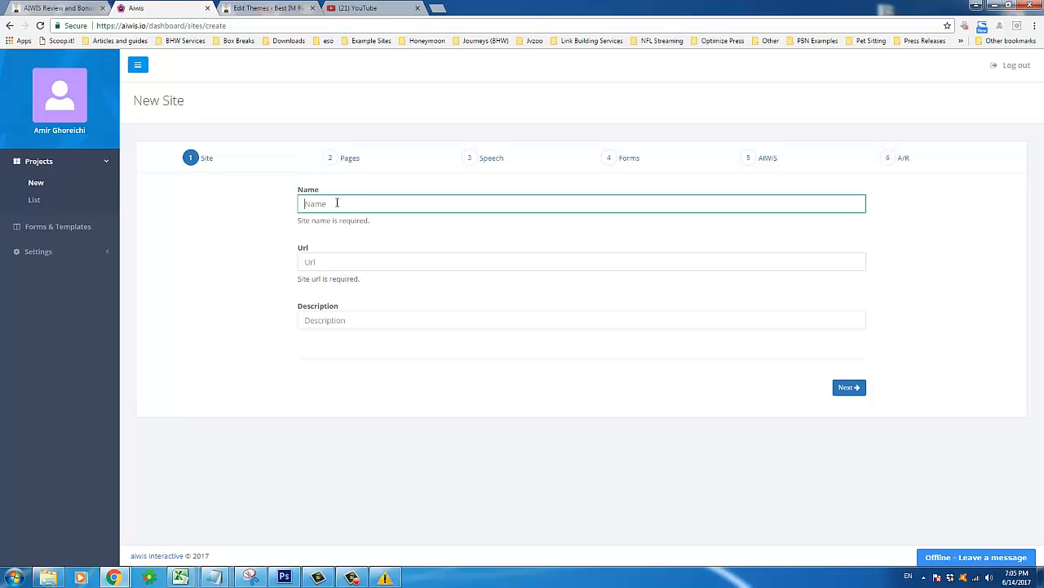
type("Mecanto #2")
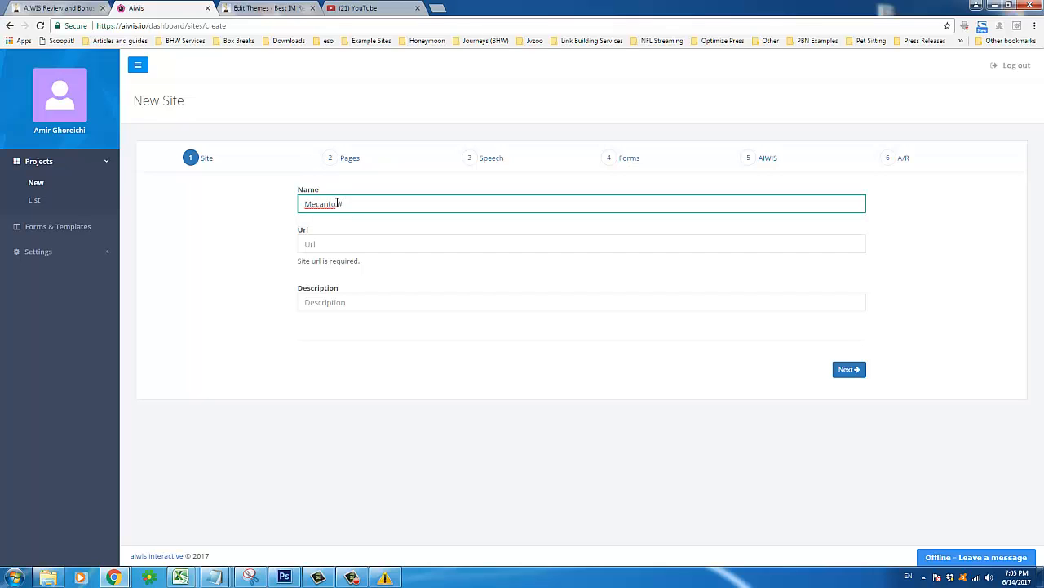
left_click(330, 244)
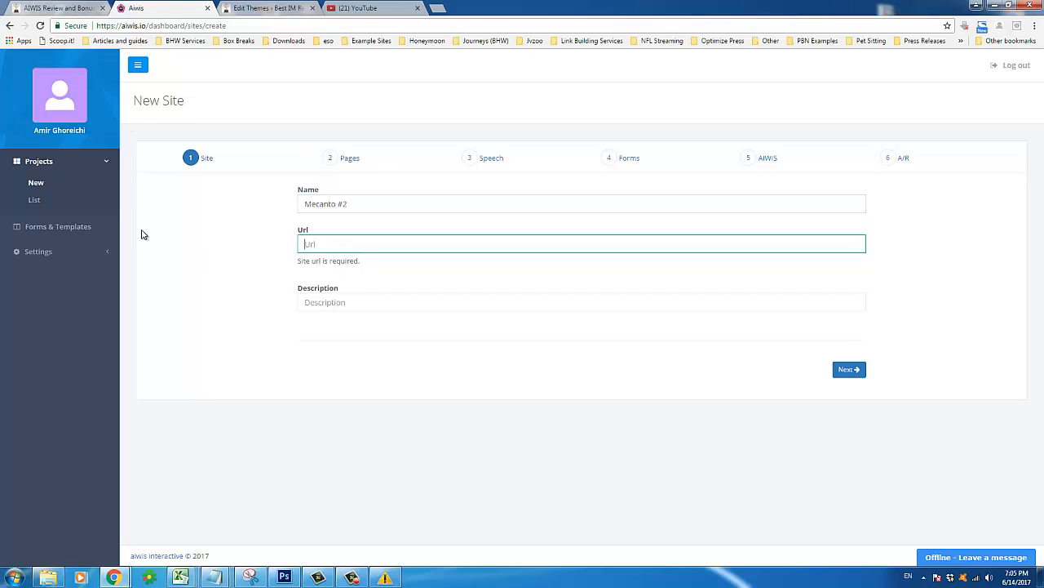
Copy the review page's web address from the browser address bar
left_click(92, 7)
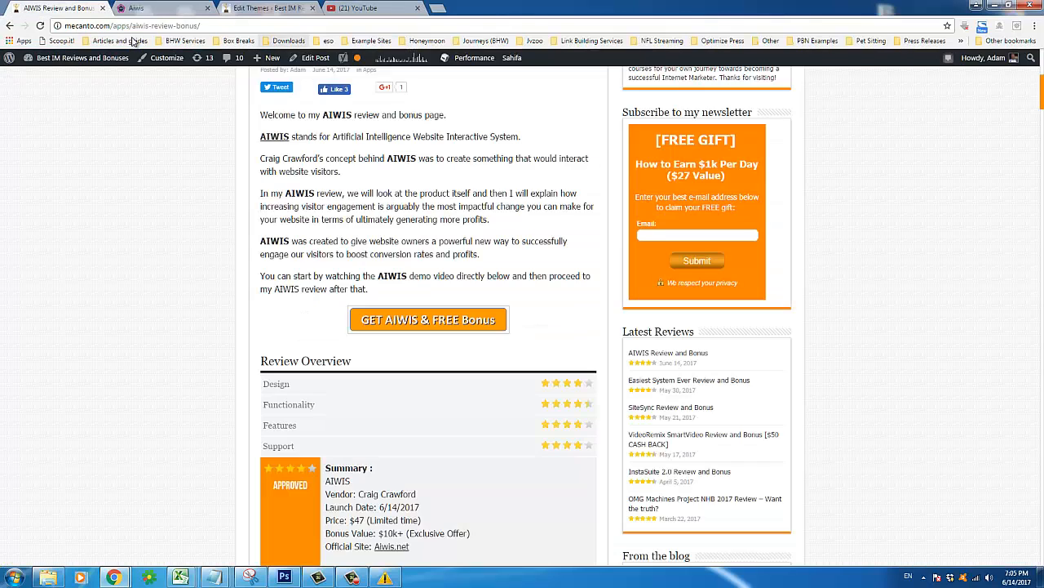
right_click(248, 28)
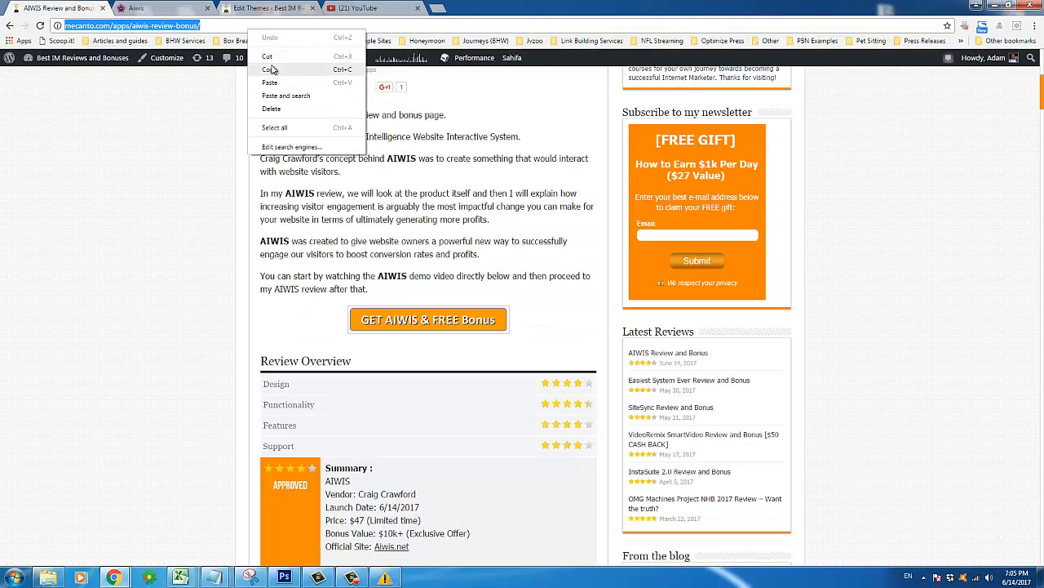
left_click(282, 70)
left_click(159, 11)
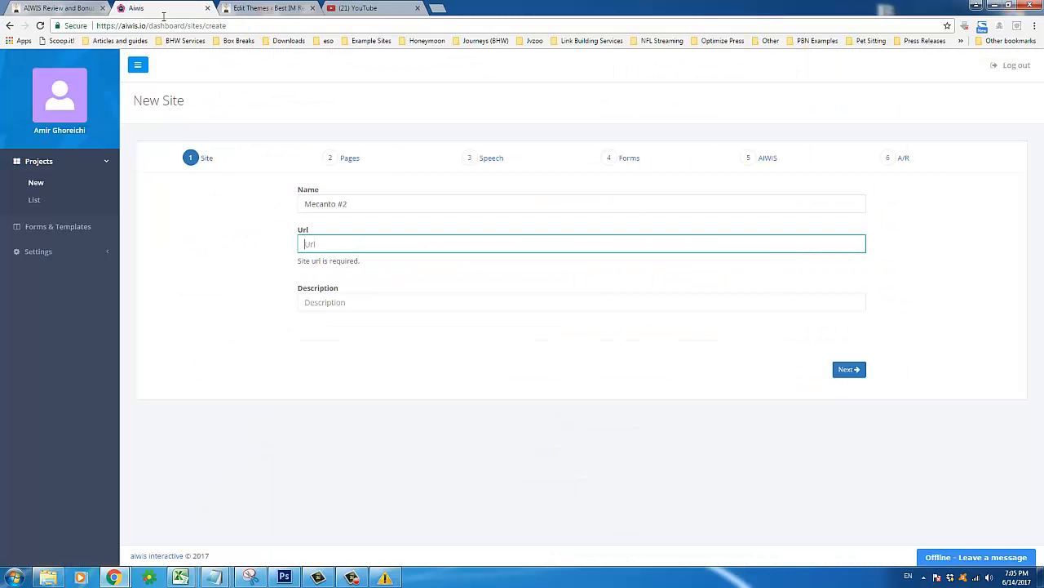
Paste the review page address into the Url field and check it
right_click(329, 245)
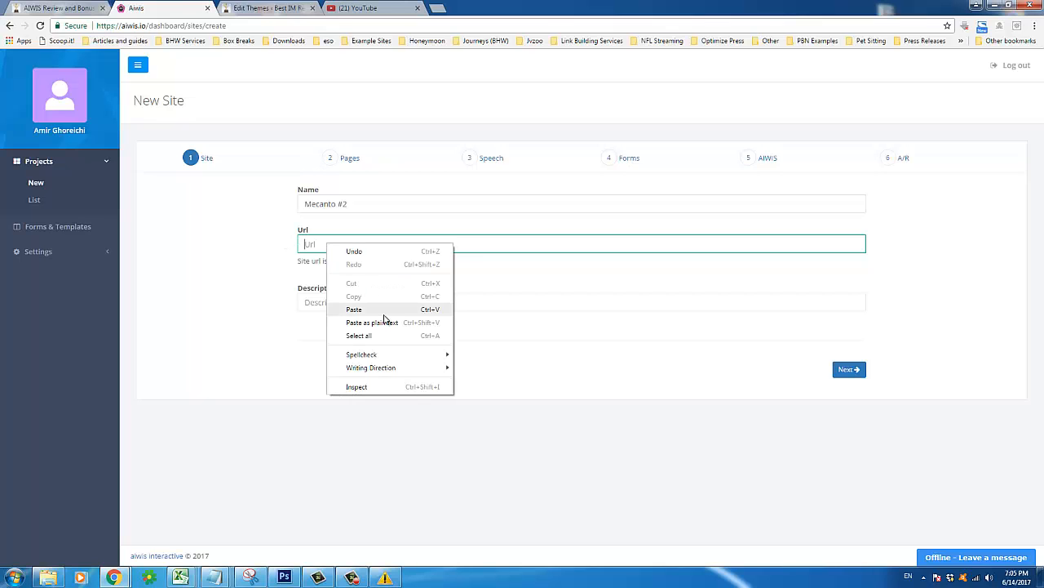
left_click(388, 307)
left_click(290, 340)
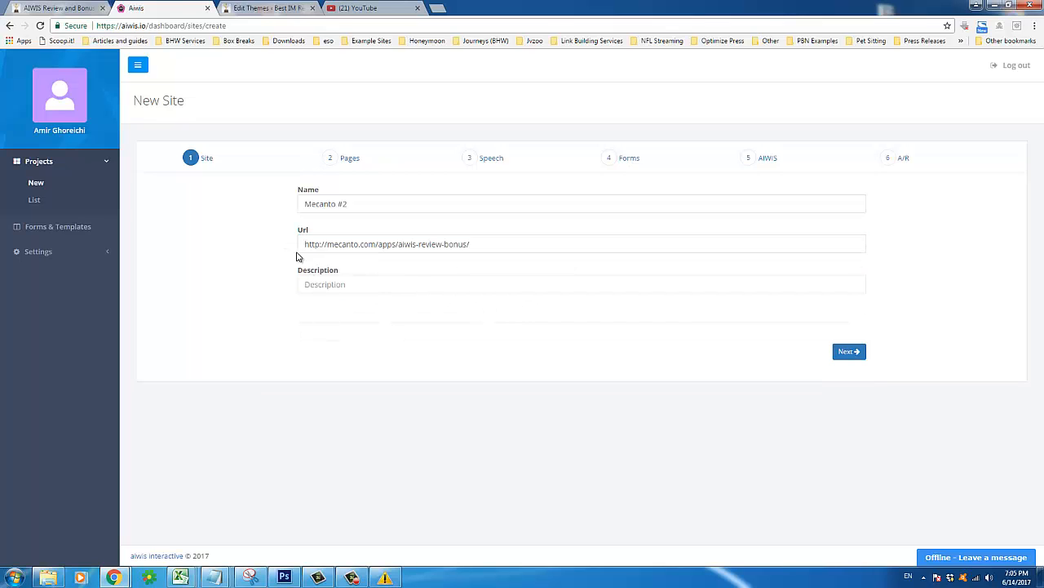
left_click_drag(305, 243, 326, 245)
left_click(502, 247)
left_click(242, 250)
left_click_drag(396, 248, 472, 245)
left_click(478, 245)
left_click(220, 245)
Enter the description 'My second AIWIS test.' and submit the site details
left_click(338, 290)
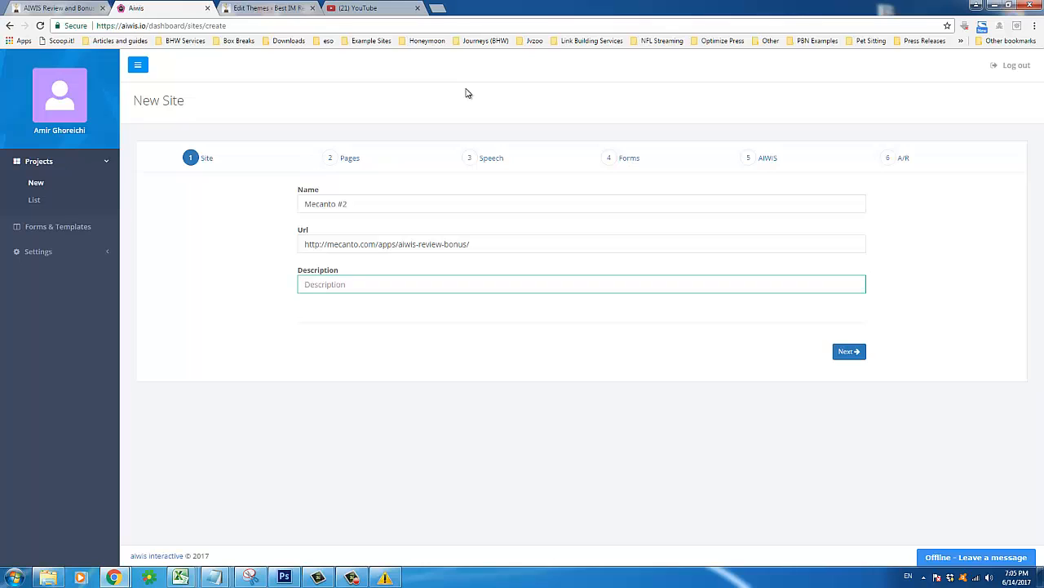
type("Me")
key("BackSpace")
key("BackSpace")
type("M")
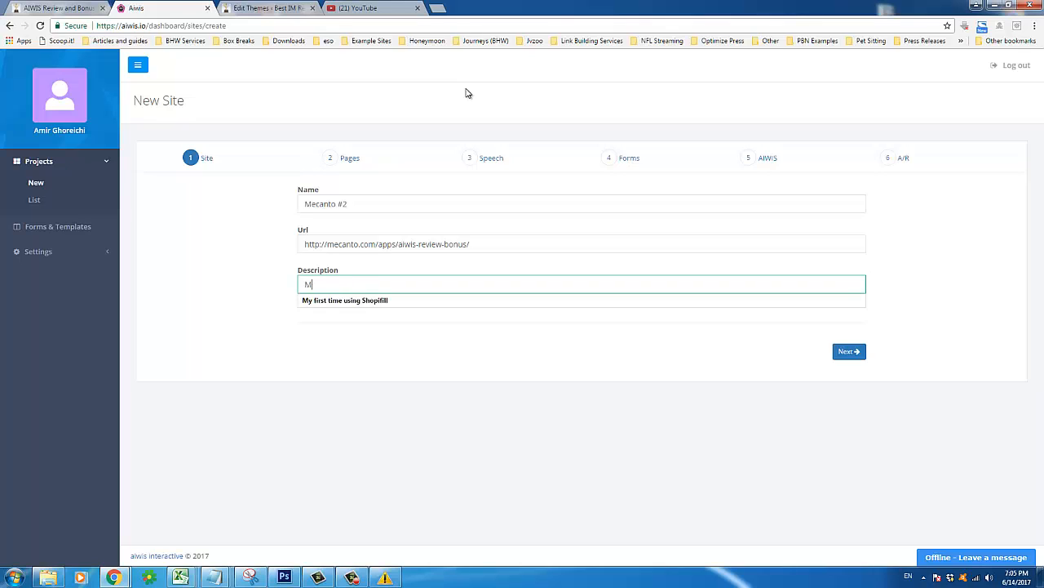
type("y second AIWIS test.")
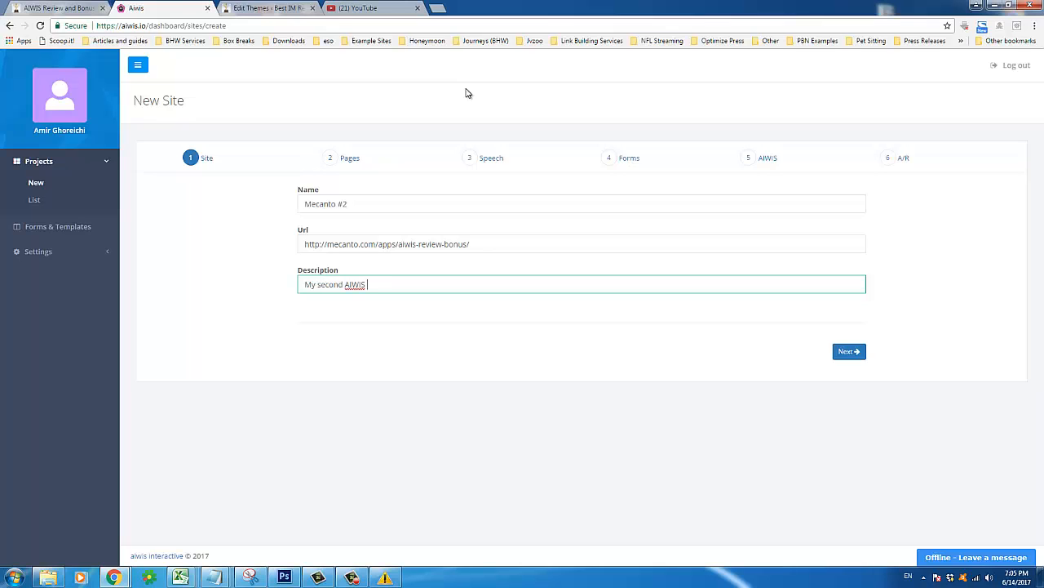
left_click(850, 352)
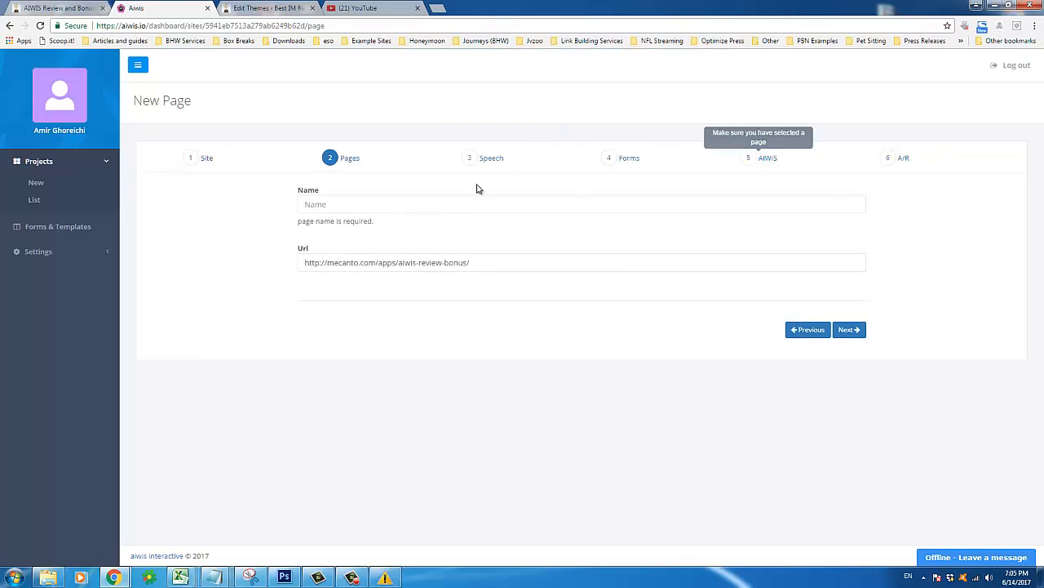
Name the page 'Mecanto Reviews'
left_click(344, 206)
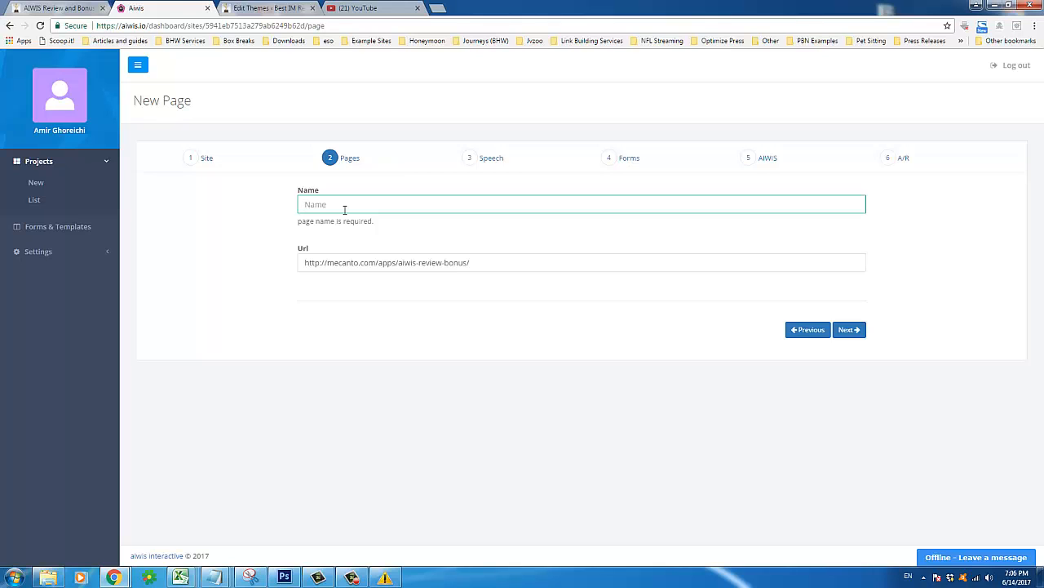
type("Mecanto Reviews")
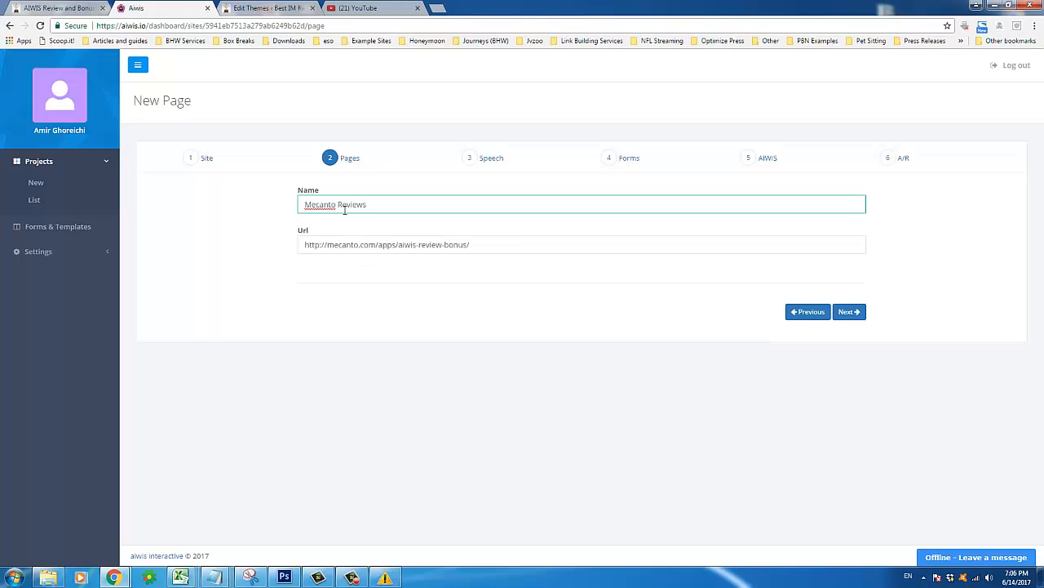
left_click(246, 208)
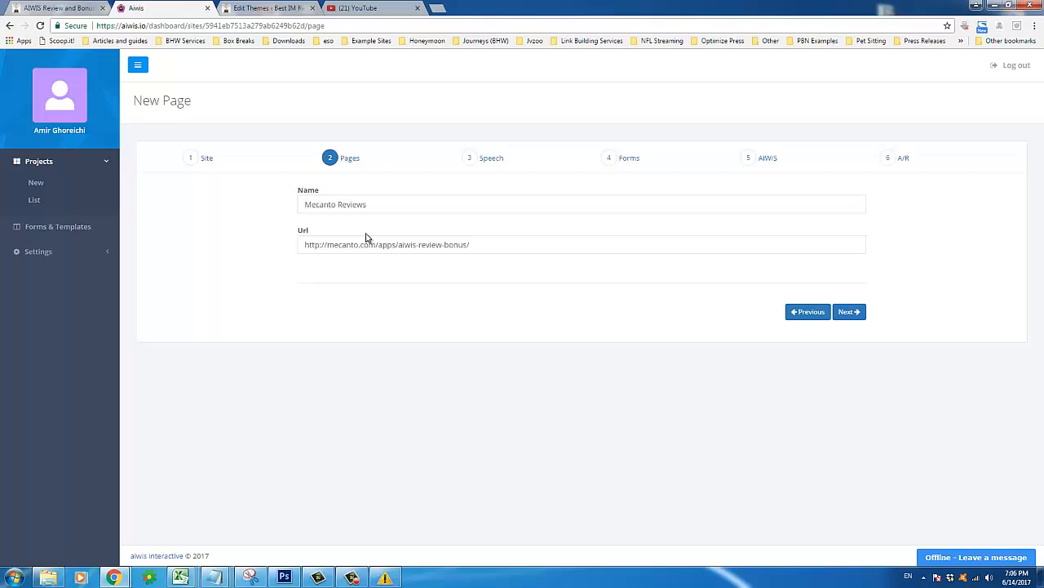
Keep the mecanto.com review-bonus URL unchanged and advance to the speech settings
left_click_drag(300, 249, 400, 260)
left_click(297, 250)
triple_click(302, 245)
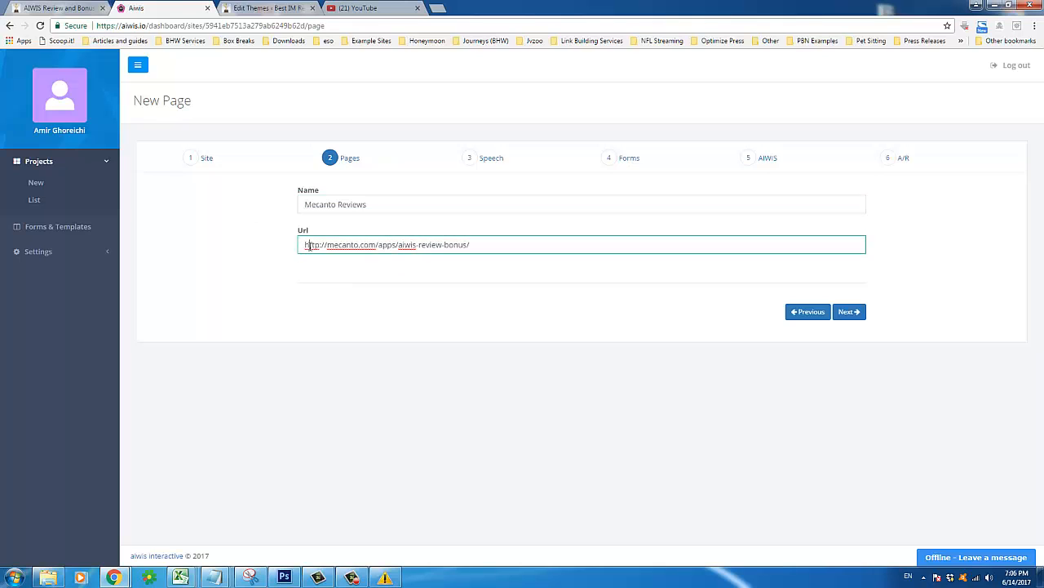
left_click(462, 233)
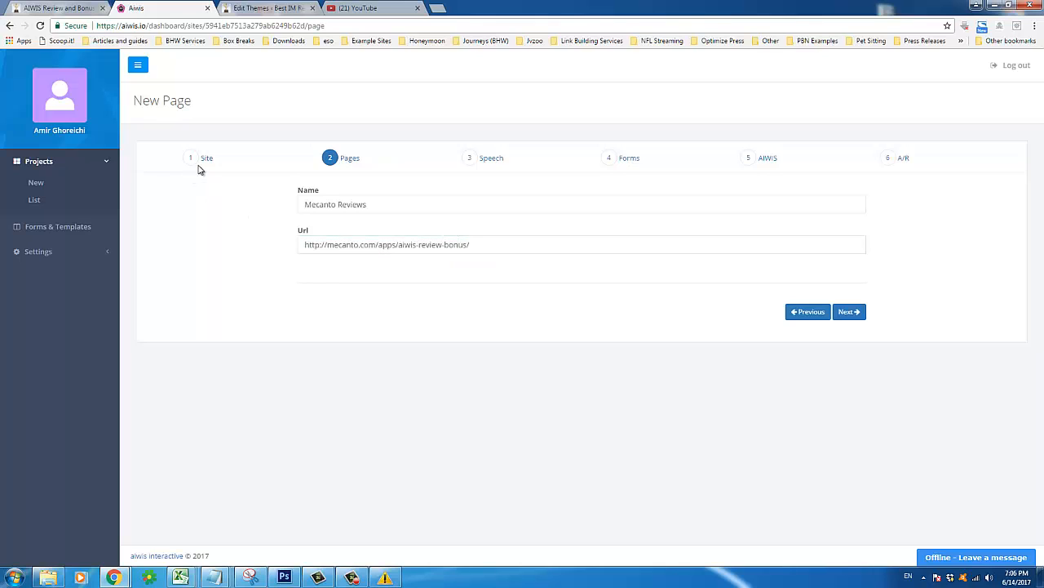
triple_click(357, 243)
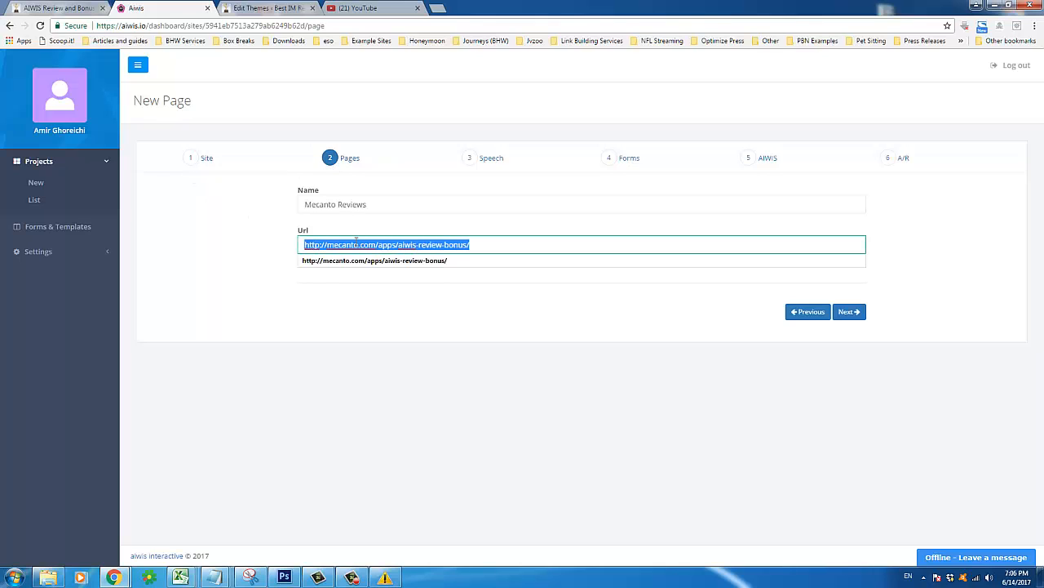
left_click(355, 243)
left_click(216, 260)
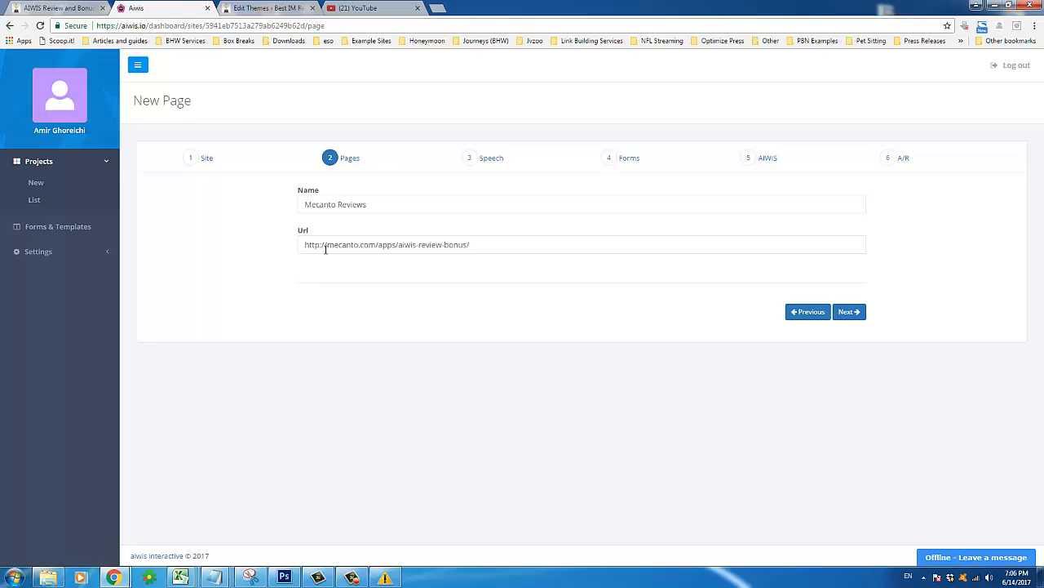
left_click_drag(306, 244, 483, 250)
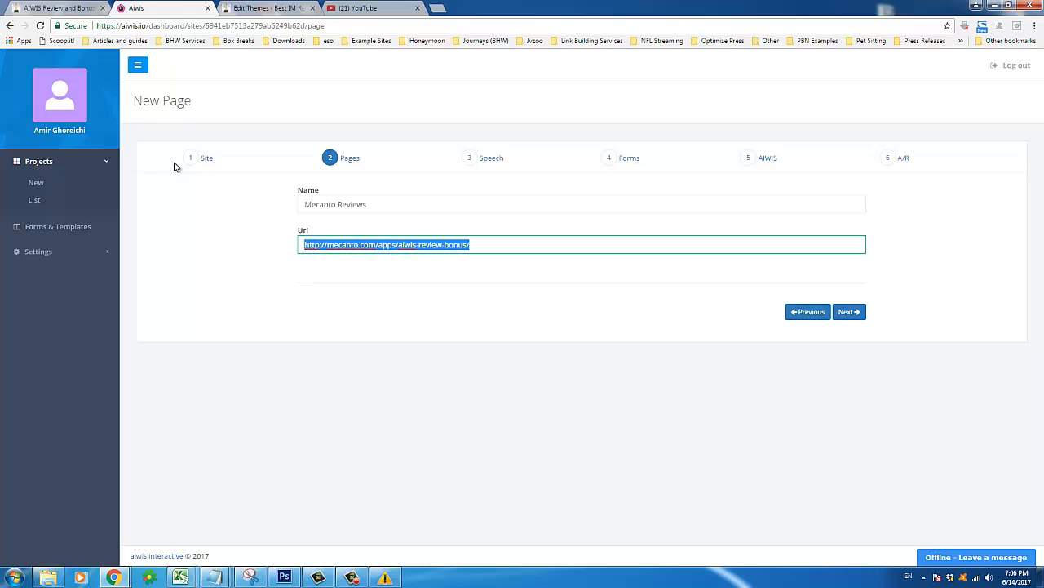
triple_click(318, 246)
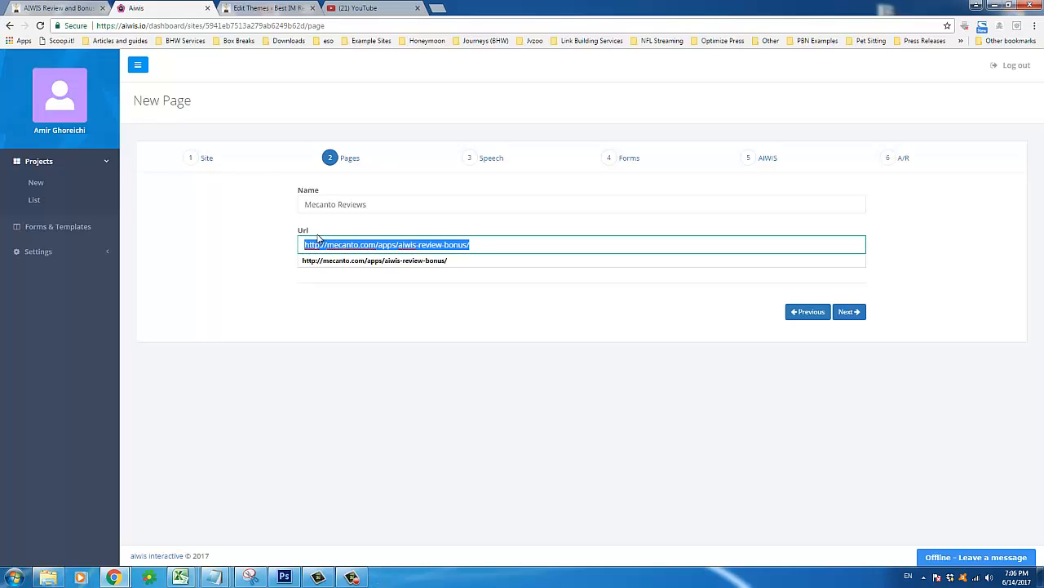
left_click(317, 235)
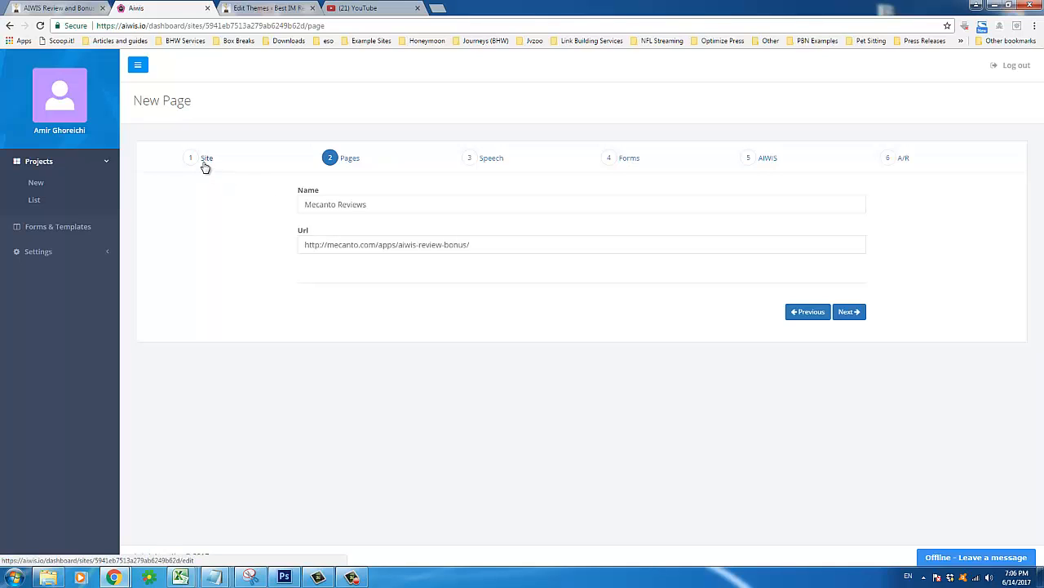
triple_click(370, 246)
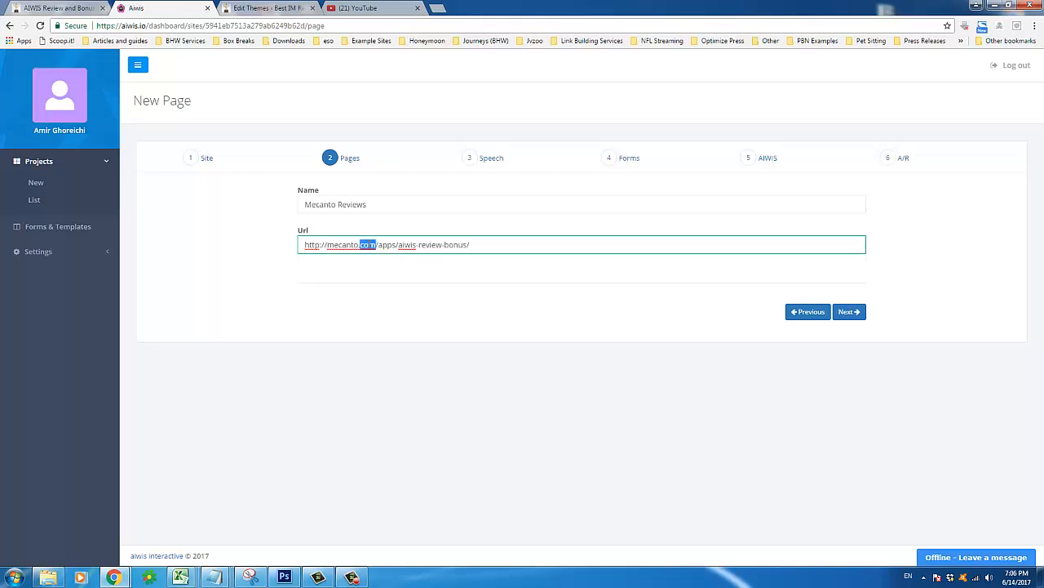
left_click(374, 225)
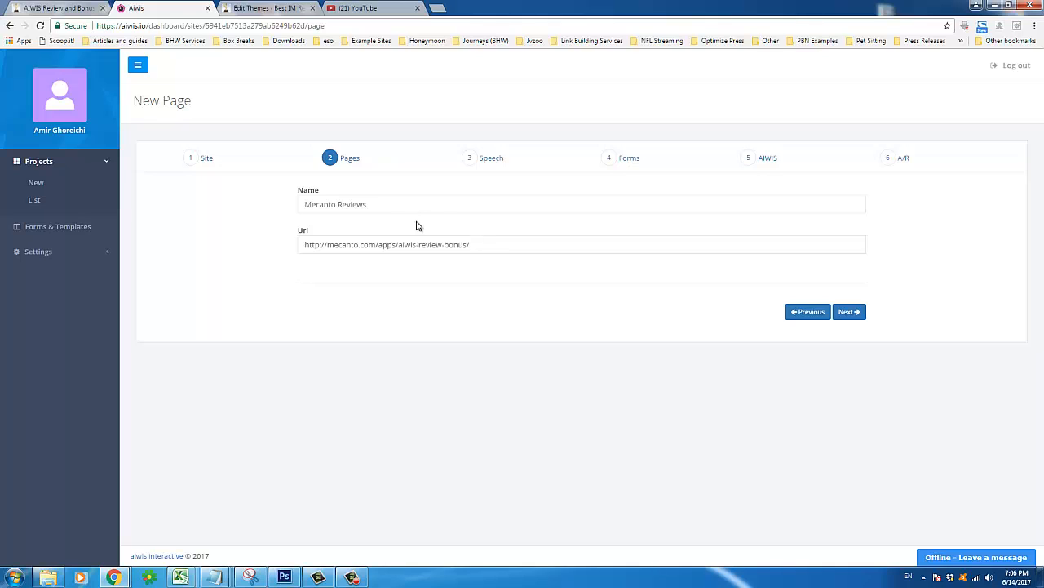
left_click_drag(300, 232, 448, 272)
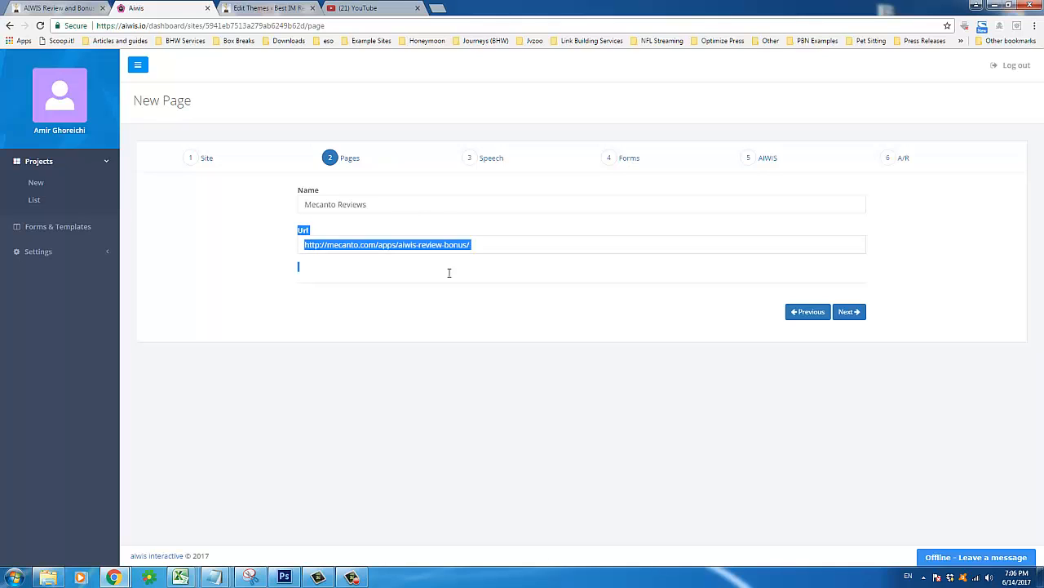
left_click(396, 277)
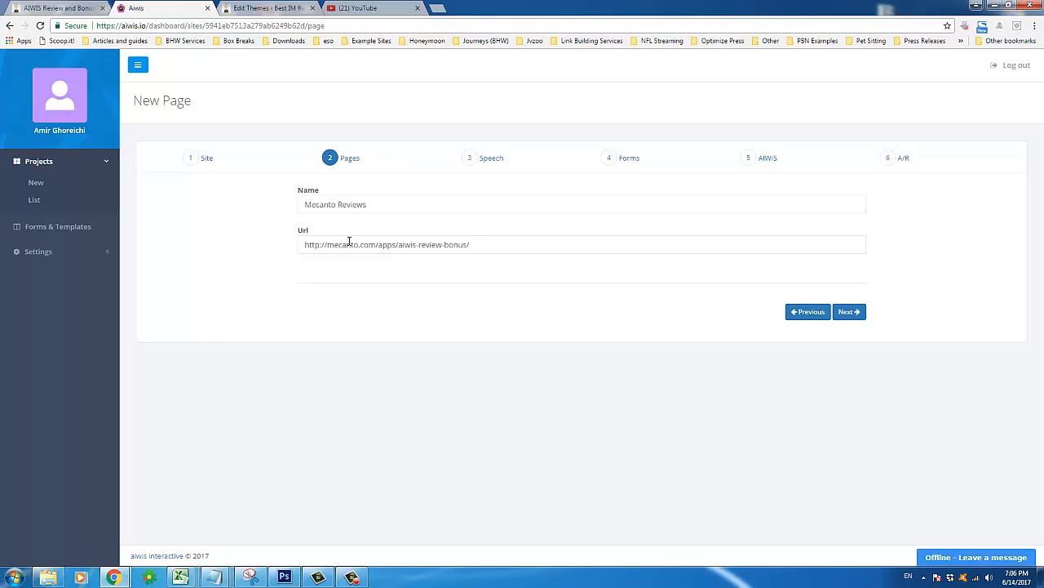
left_click(856, 317)
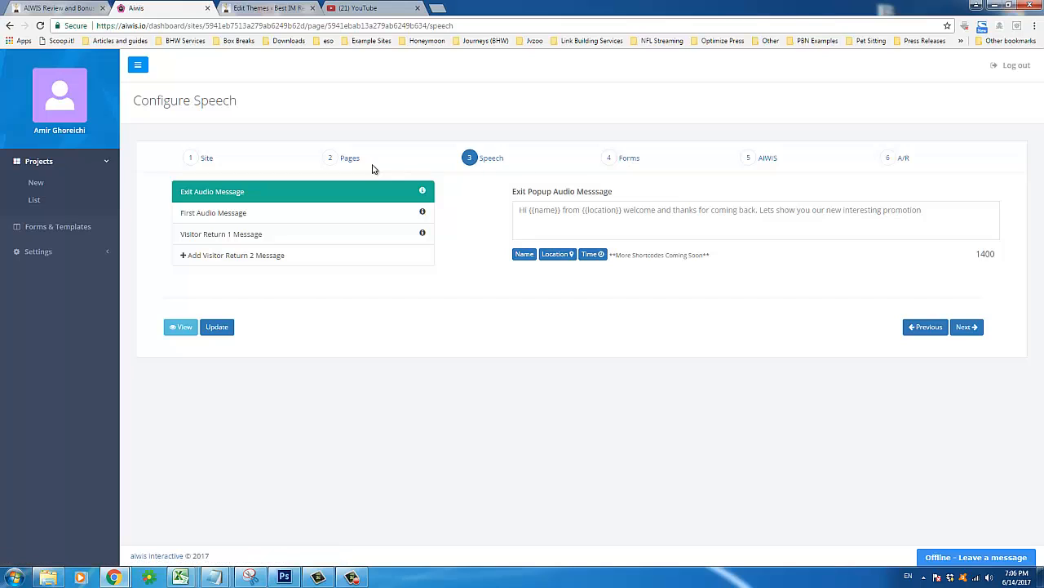
Look through the Exit, First and Visitor Return 1 messages, settling on First Audio Message
left_click(524, 218)
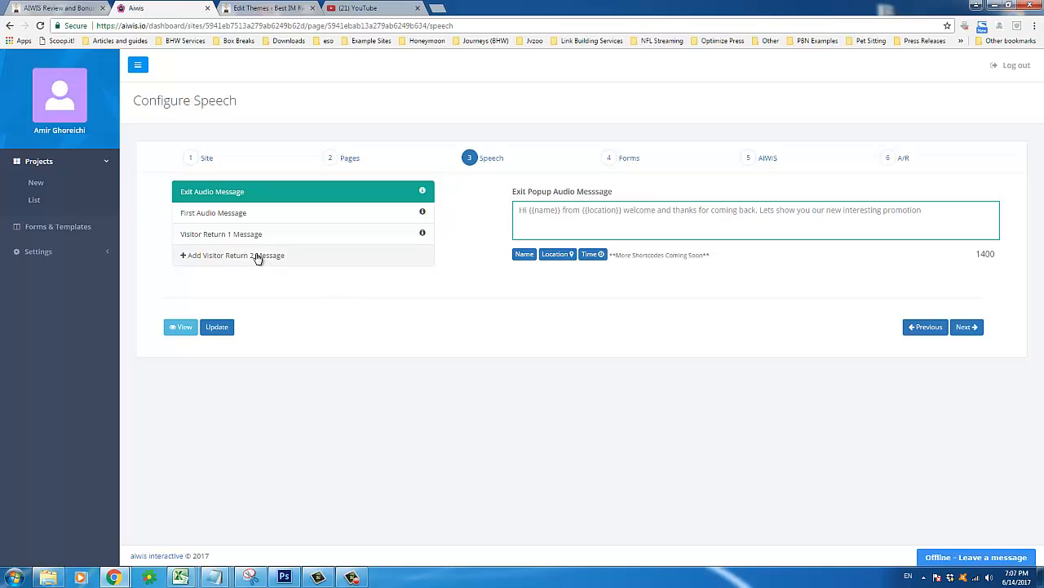
left_click(185, 217)
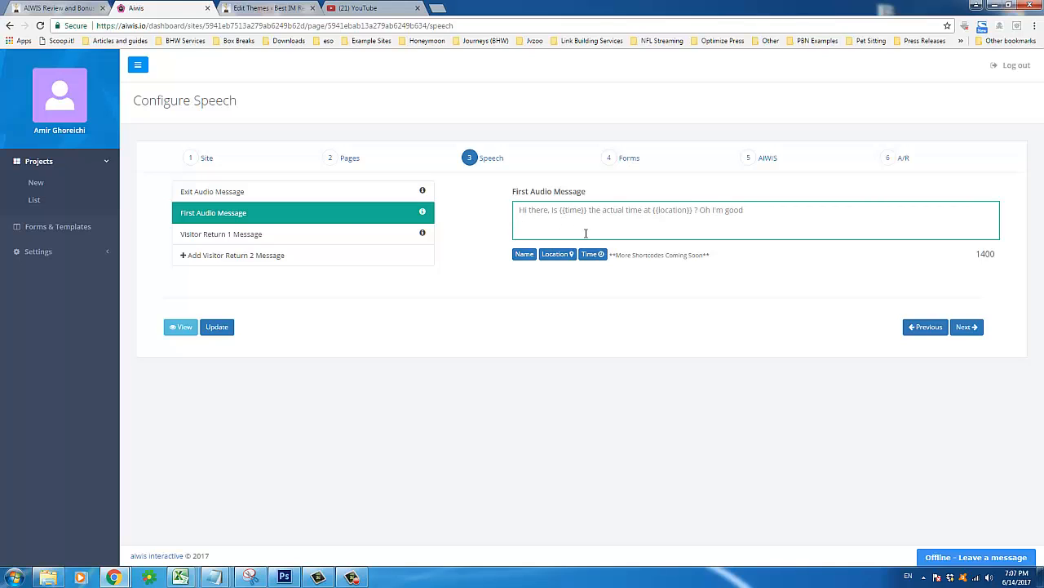
left_click(334, 237)
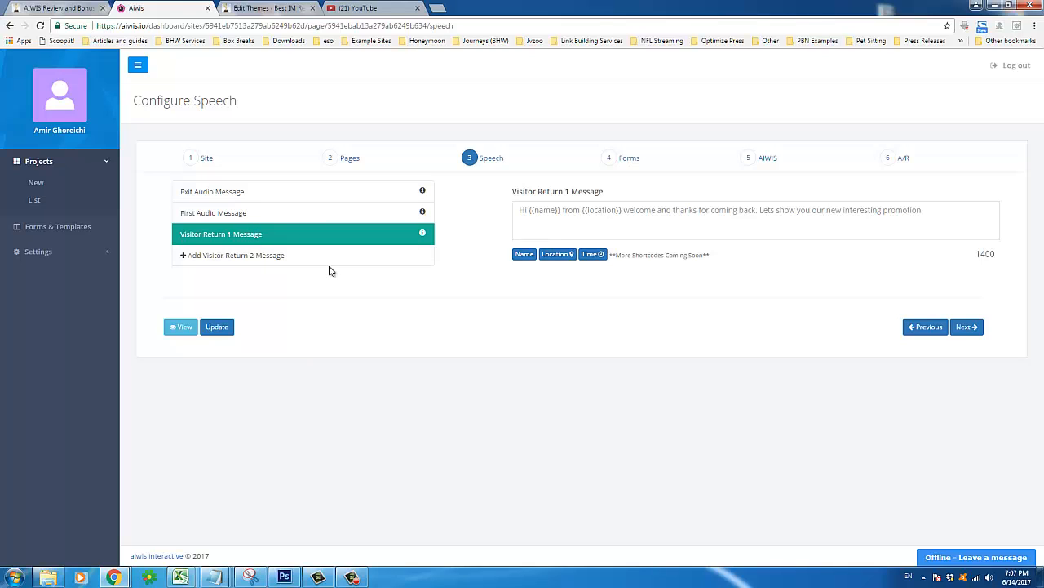
left_click(276, 217)
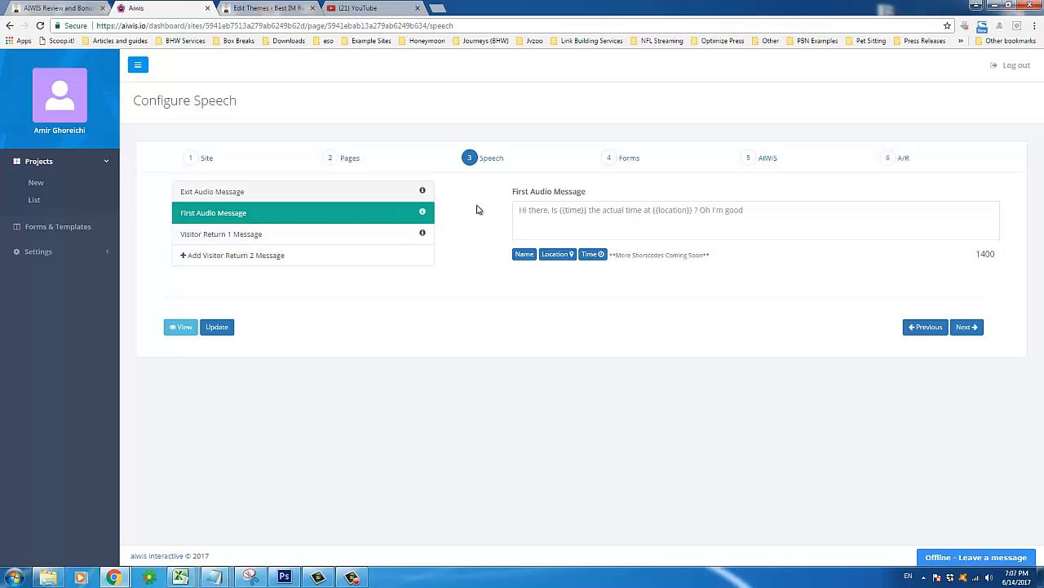
left_click(579, 215)
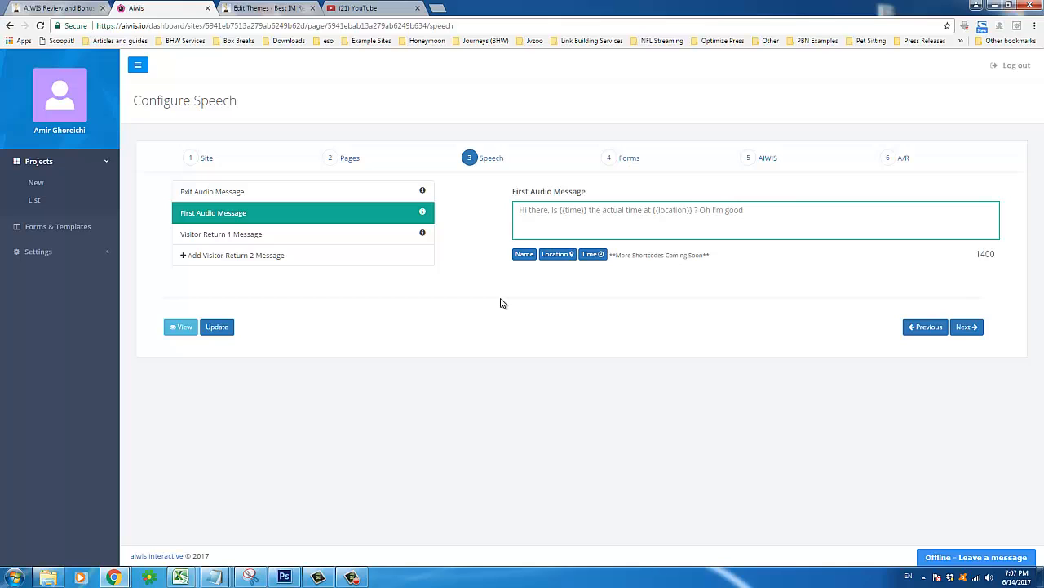
Launch Notepad from the Start menu, move its window, then close it
left_click(15, 577)
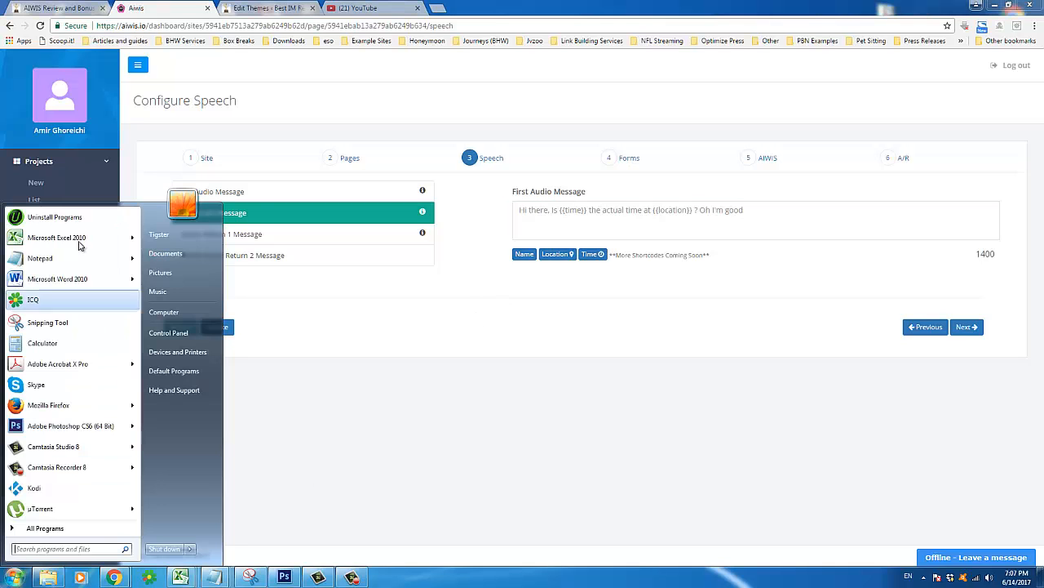
left_click(64, 267)
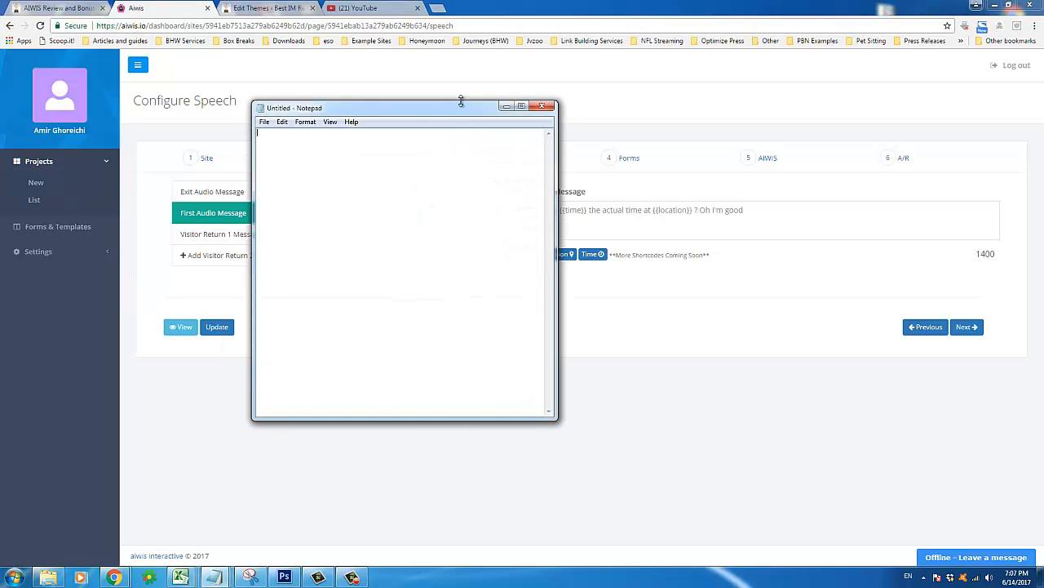
left_click_drag(459, 101, 671, 293)
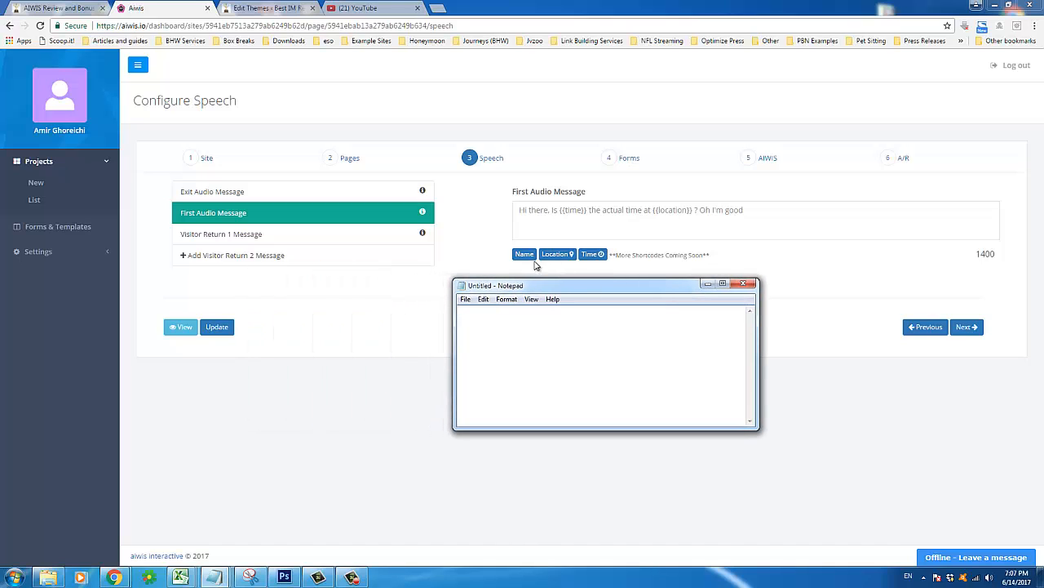
left_click(743, 284)
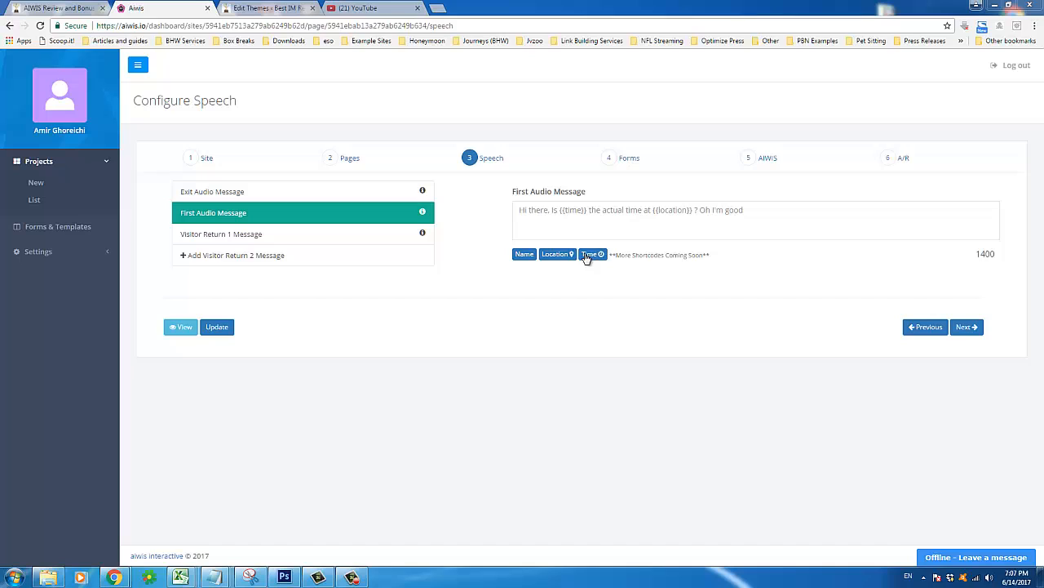
Type Hello in the First Audio Message and insert the {{name}} shortcode
left_click(537, 217)
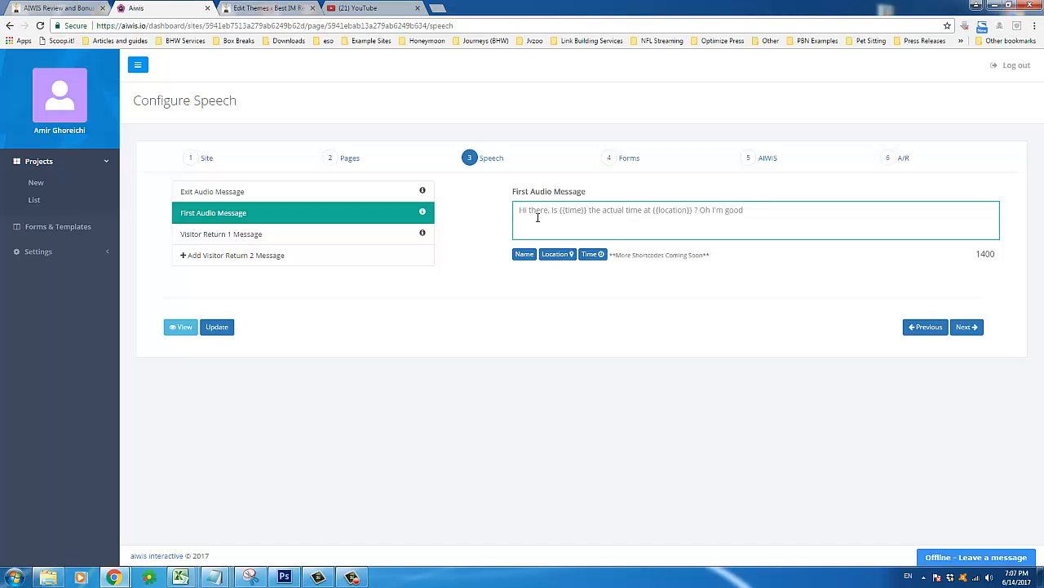
type("Hello")
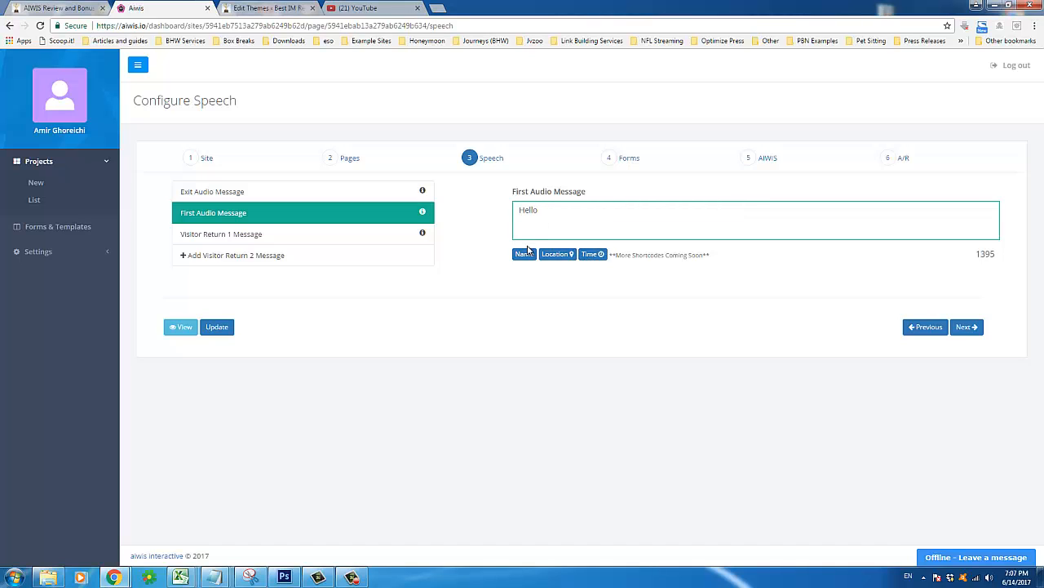
left_click(524, 254)
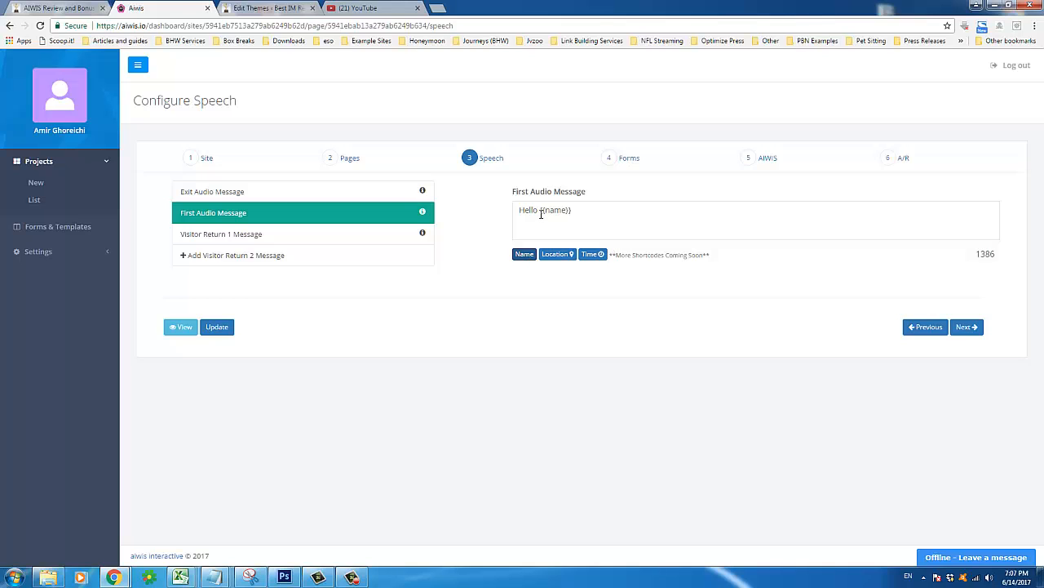
Select and inspect the inserted {{name}} shortcode, leaving the caret at the message's end
left_click_drag(540, 213, 574, 210)
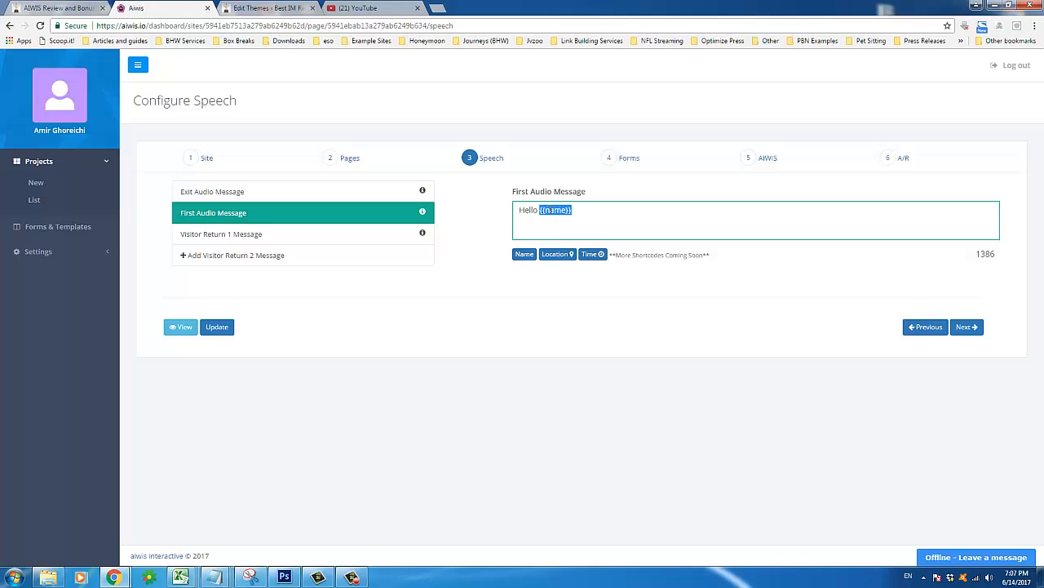
left_click(540, 215)
left_click(572, 214, "shift")
left_click(590, 226)
key("ctrl+a")
left_click(635, 221)
key("shift+Left")
key("shift+Left")
left_click(543, 235, "shift")
left_click(539, 235, "shift")
left_click(536, 235, "shift")
left_click(633, 225)
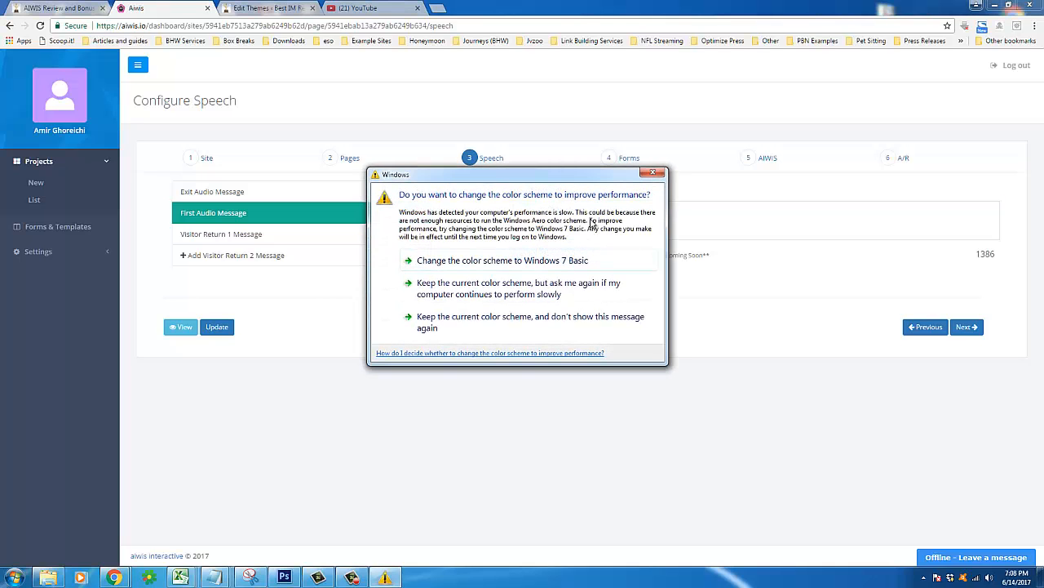
Continue the greeting with 'from' and the {{location}} shortcode
left_click(653, 172)
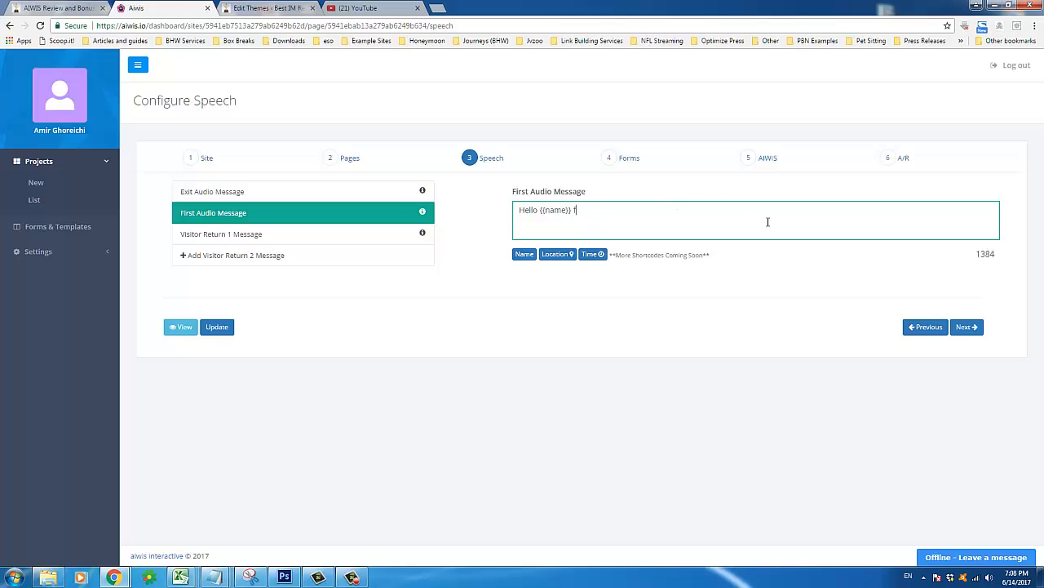
type("rom")
left_click(555, 255)
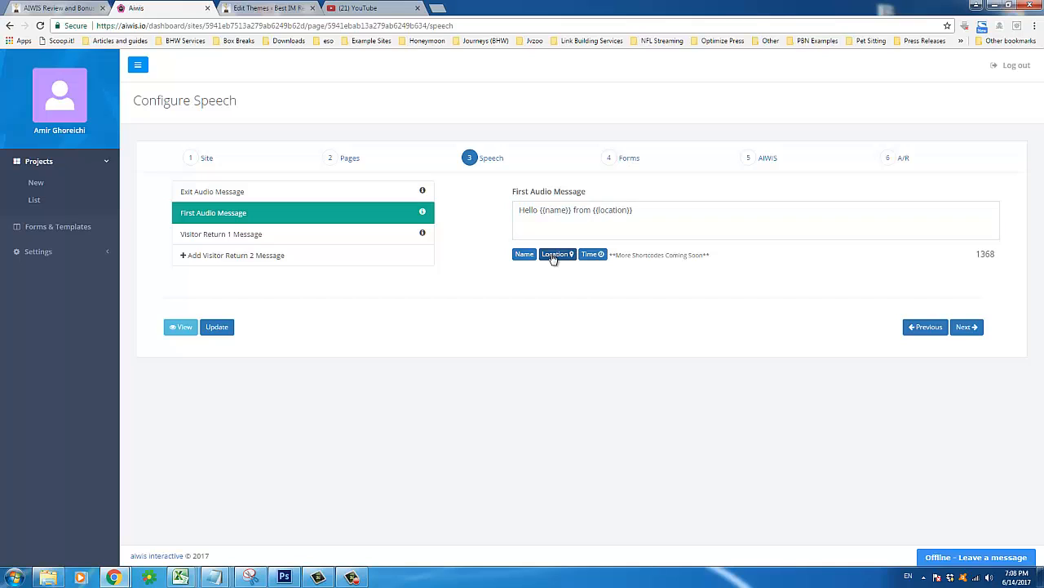
Append the welcome to the AIWIS Review & Bonus page and save the message
left_click_drag(614, 255, 669, 270)
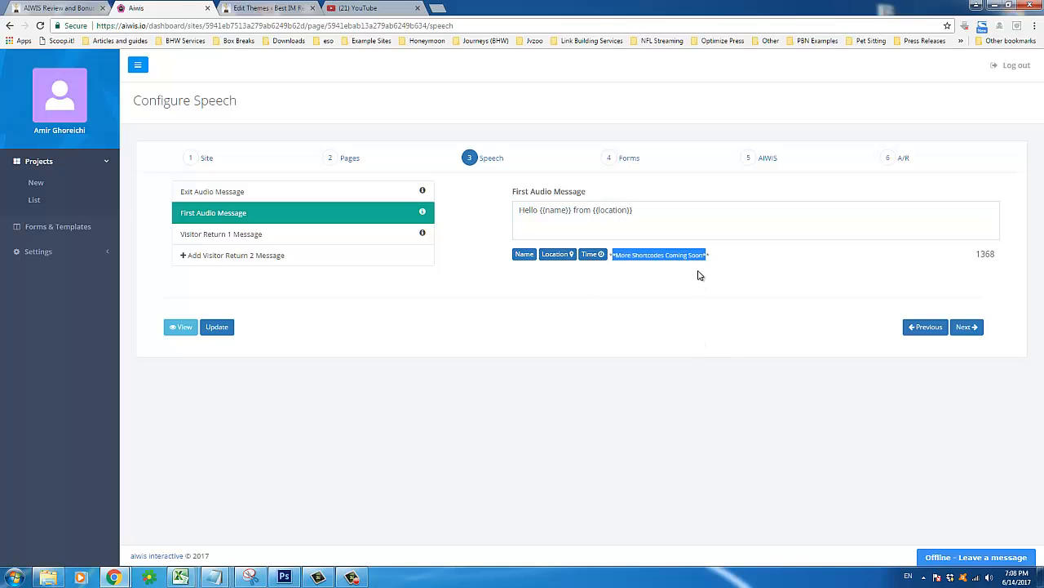
left_click(662, 211)
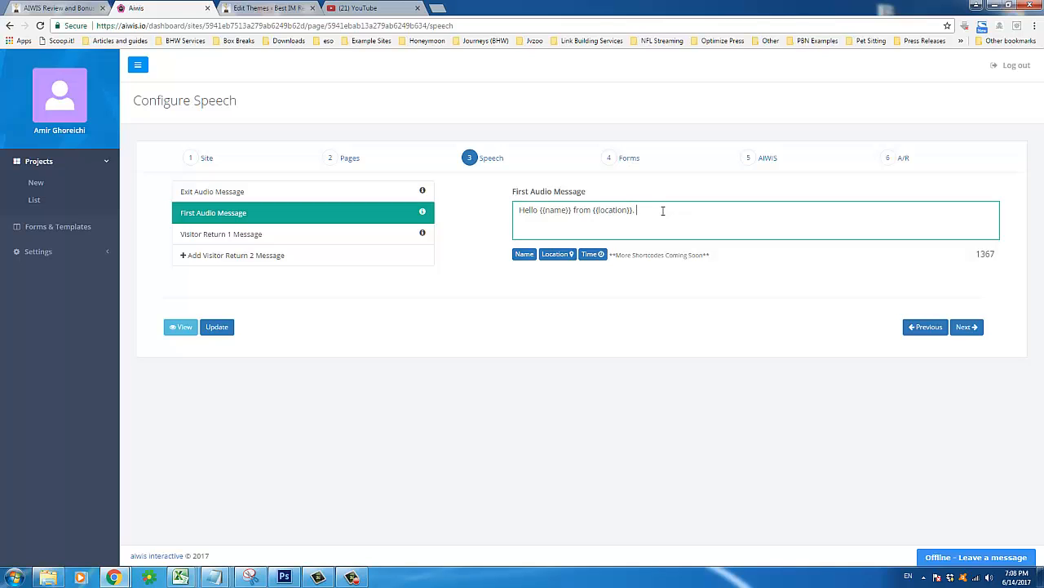
type("Welcome to my AIWIS Review & Bonus page. ")
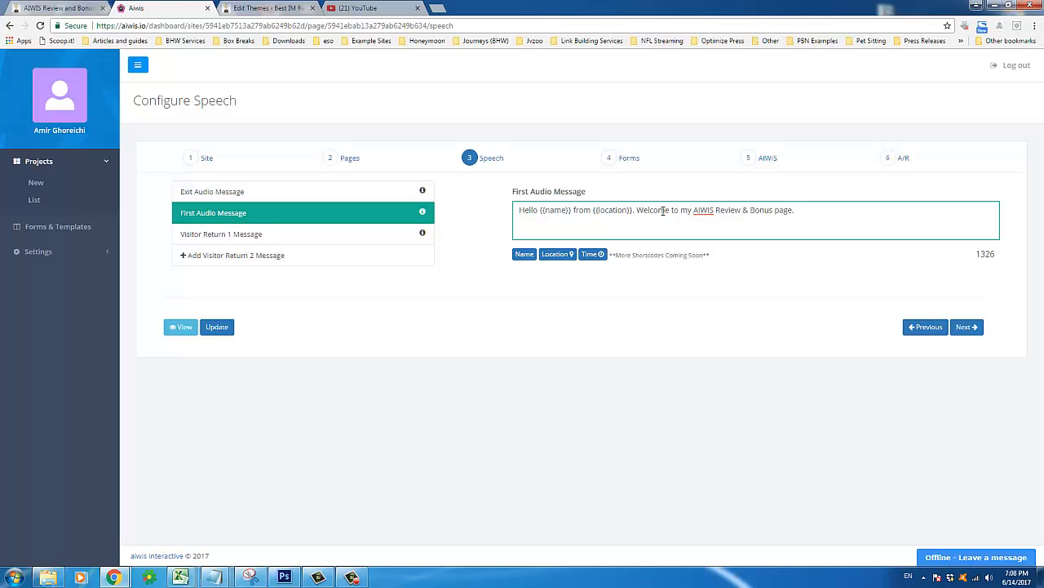
type("I've installed this product on  my  web")
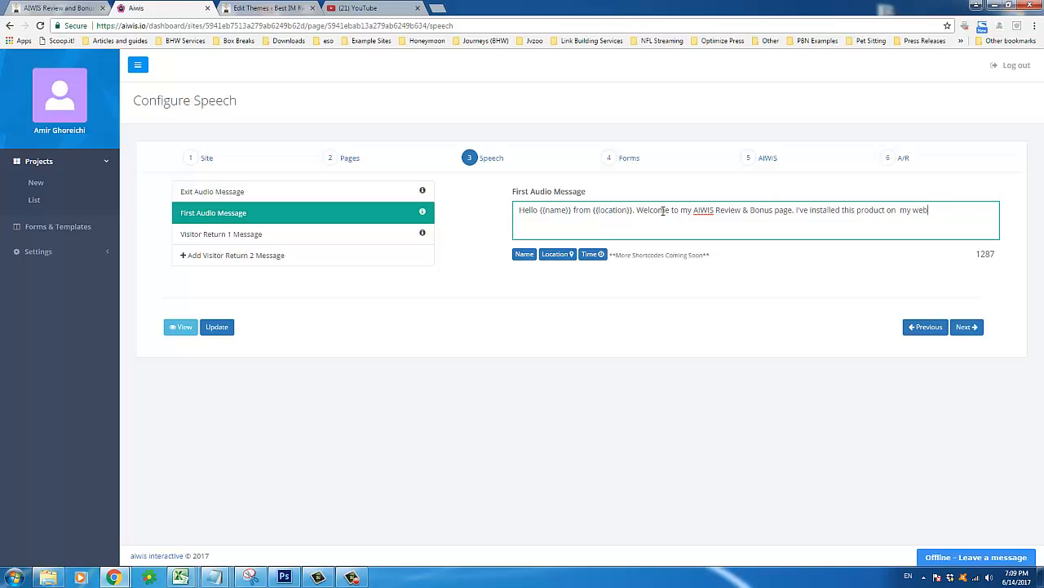
type("site so you can see for yourself")
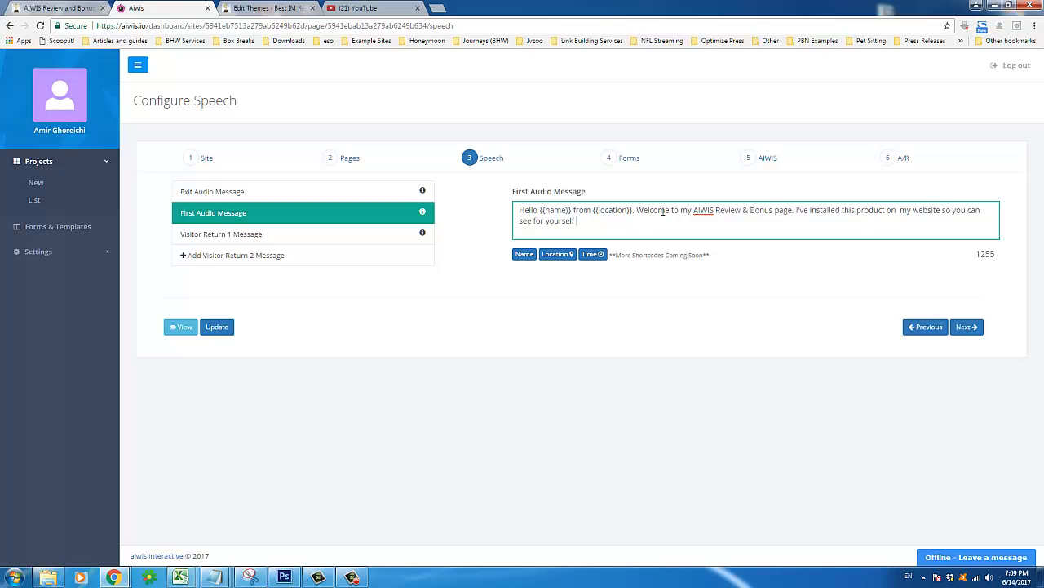
type(" what it looks like and what it does.")
left_click(219, 328)
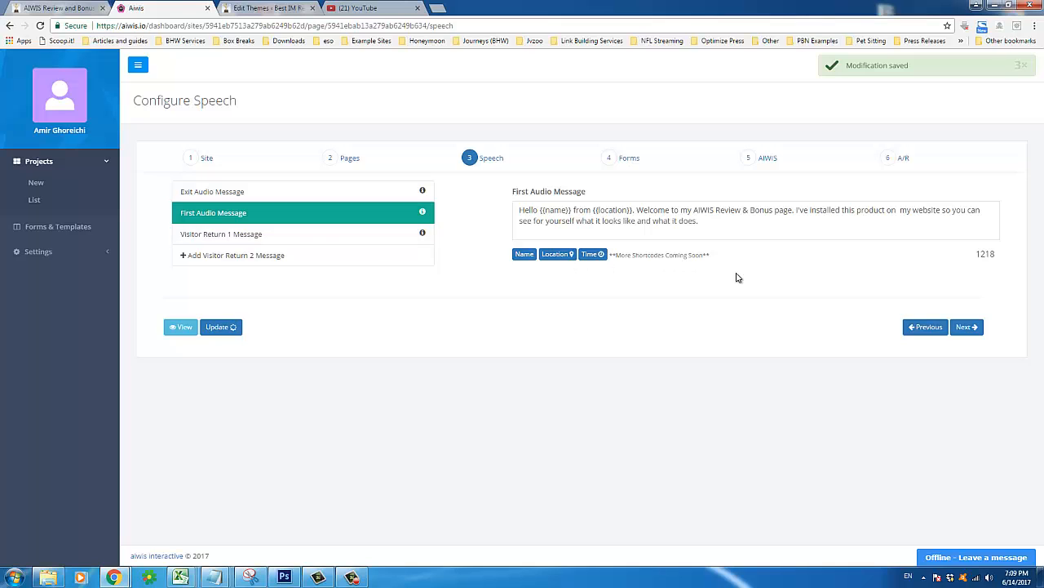
Advance to the Forms step and look over the Exit popup form setting
left_click(963, 328)
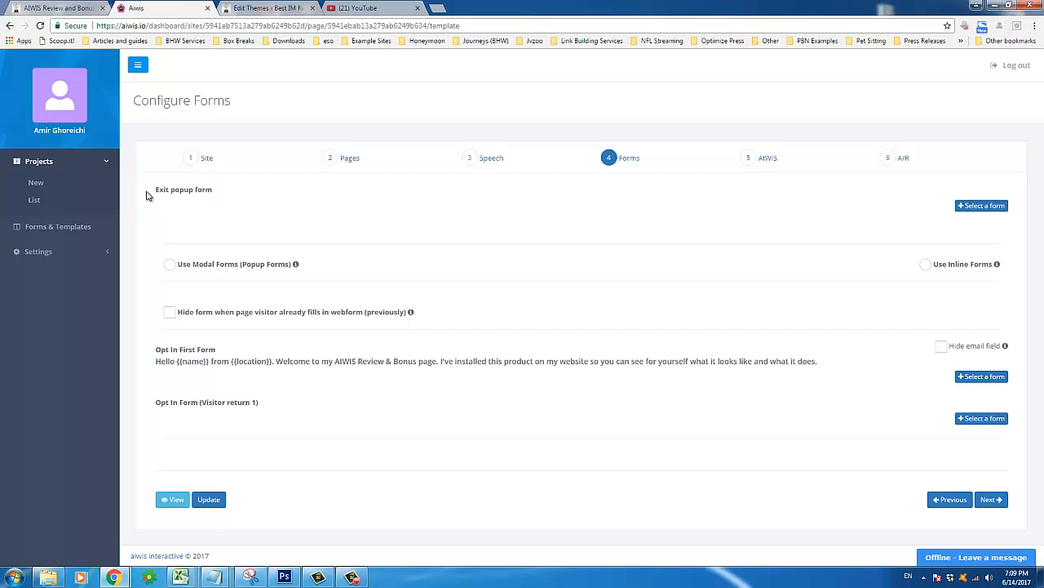
triple_click(233, 188)
left_click(307, 193)
left_click_drag(154, 194, 223, 191)
left_click(228, 199)
Review the Opt In First Form greeting and toggle Hide email field on and off
left_click_drag(157, 352, 226, 350)
left_click(221, 347)
left_click_drag(157, 354, 261, 341)
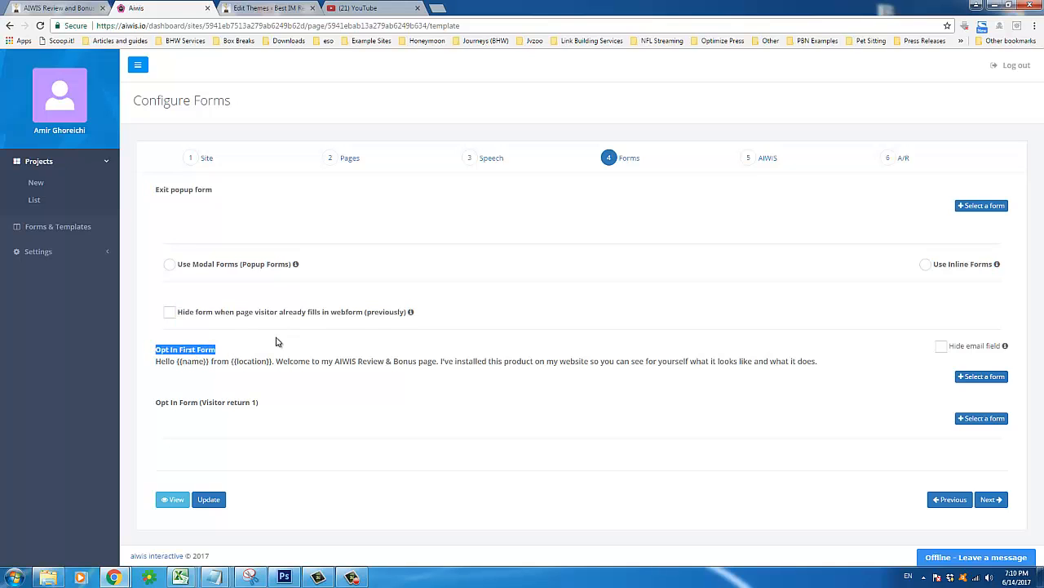
left_click(226, 366)
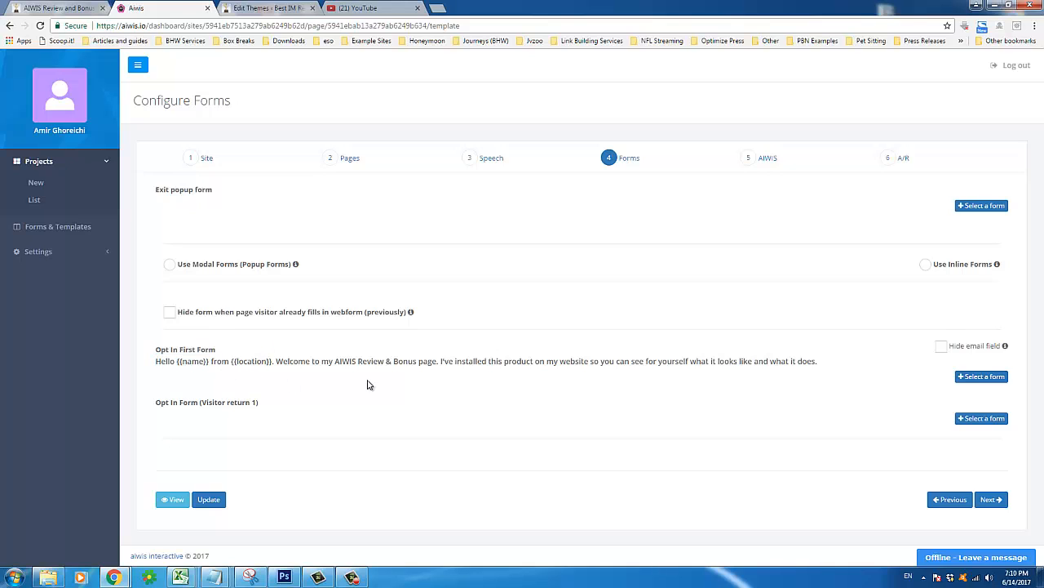
triple_click(322, 360)
left_click(324, 372)
left_click_drag(160, 362, 532, 359)
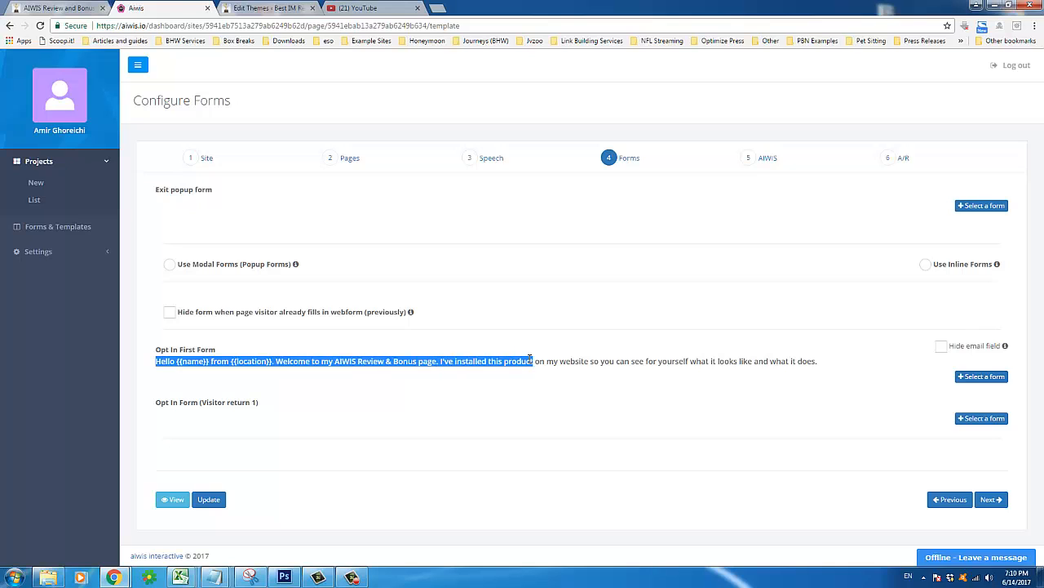
triple_click(532, 360)
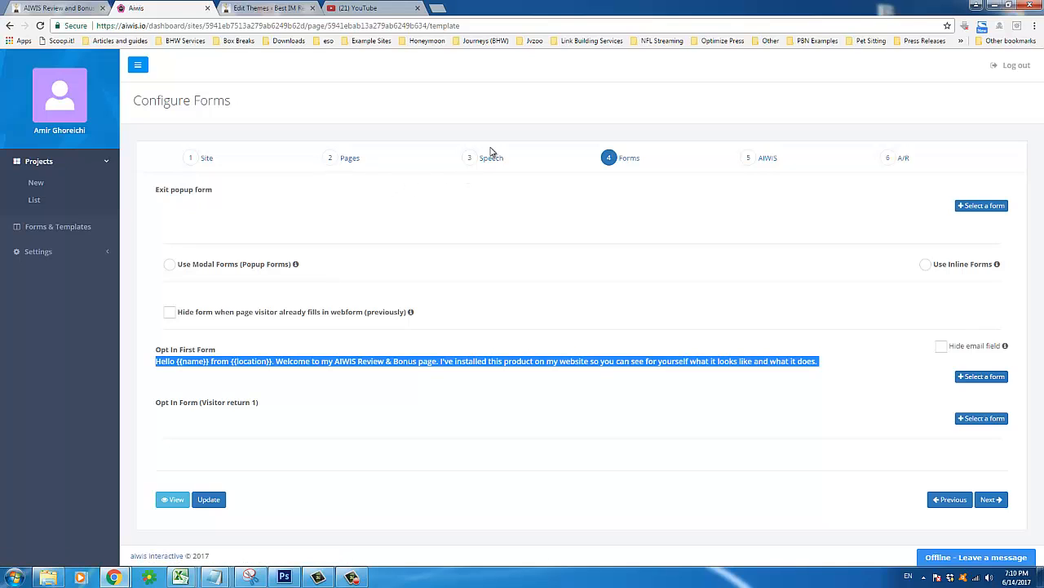
left_click(208, 426)
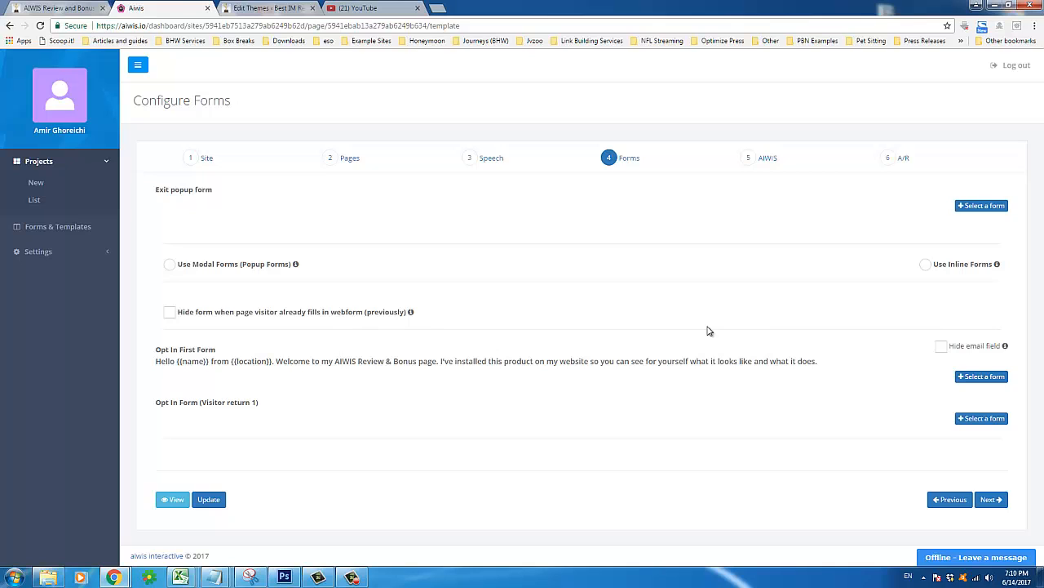
left_click(942, 347)
left_click(961, 349)
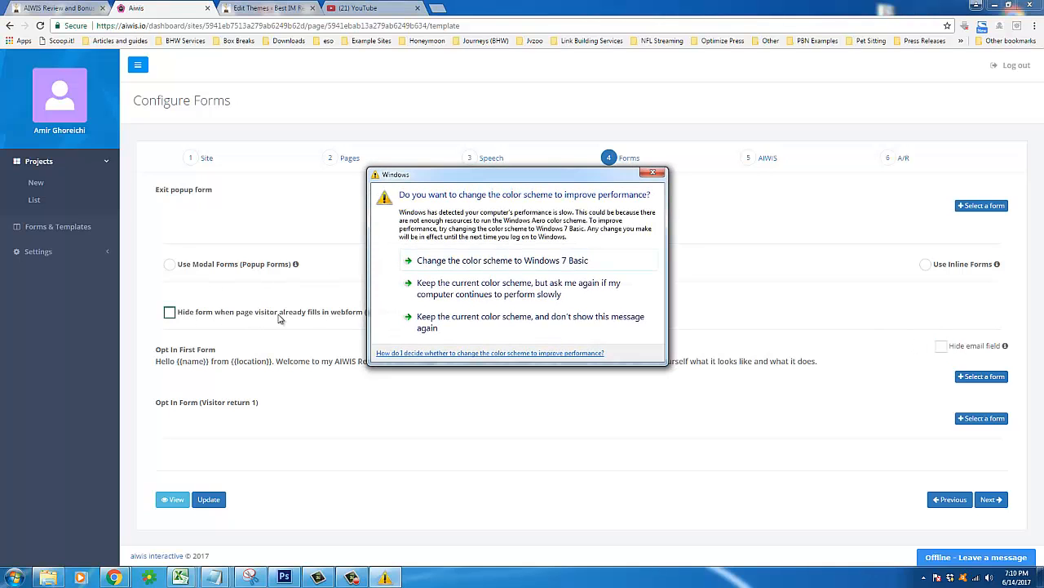
Choose Use Modal Forms (Popup Forms) and open the form picker for Opt In First Form
left_click(651, 175)
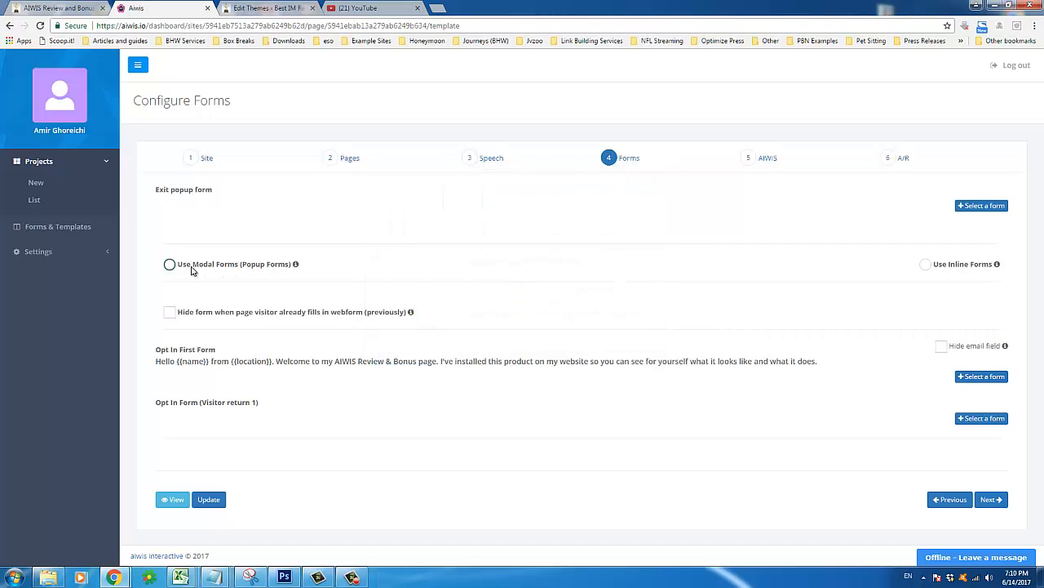
mouse_move(294, 268)
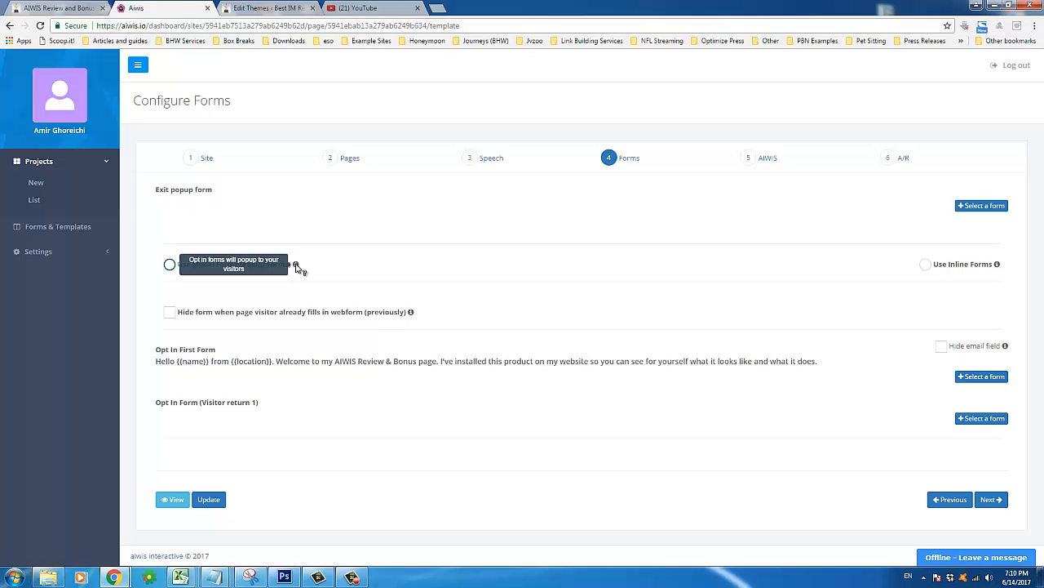
left_click(169, 265)
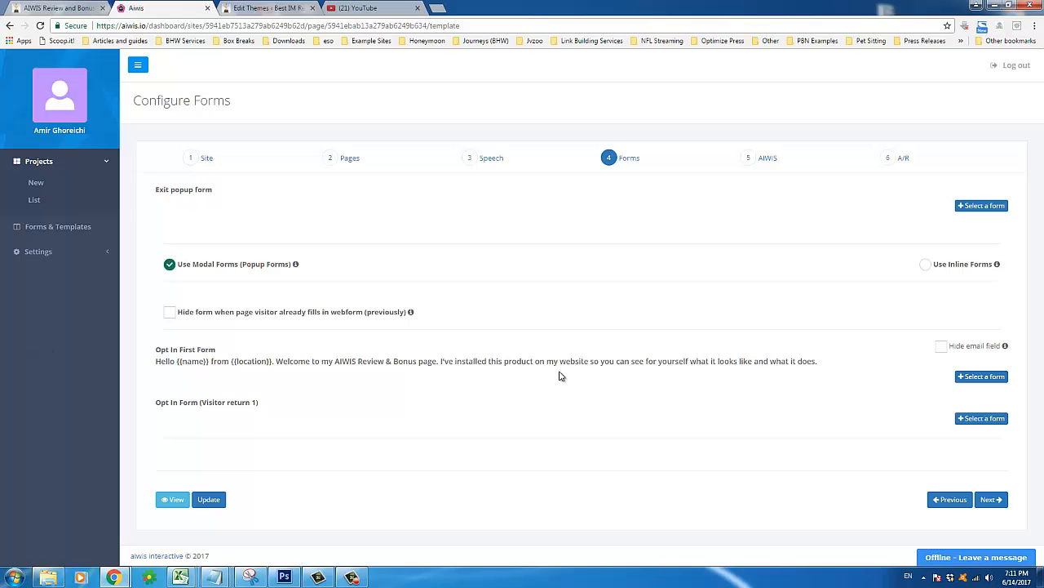
left_click(975, 380)
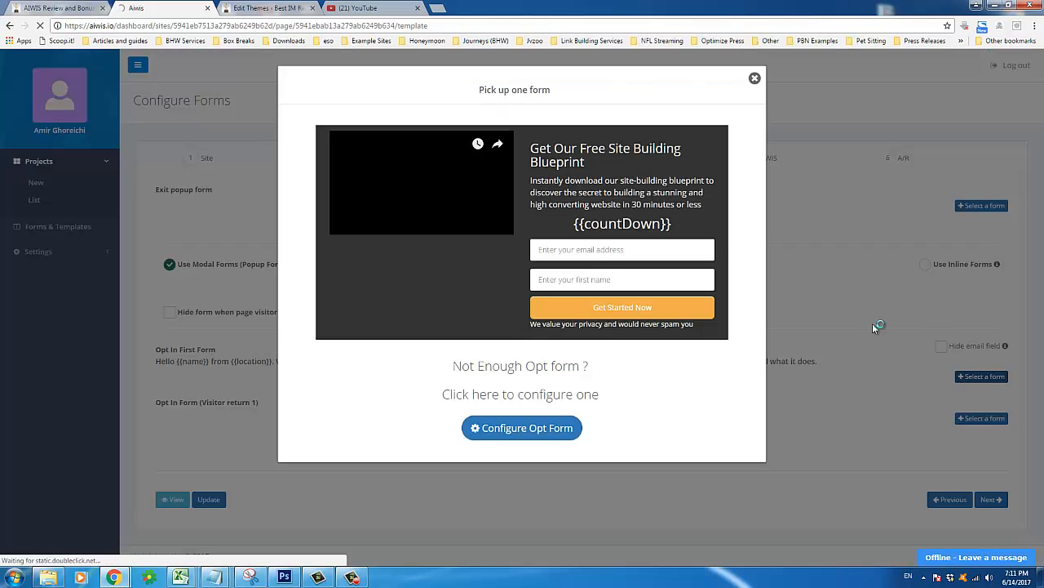
Open the Get Our Free Site Building Blueprint opt-in form in the form Editor via Configure Opt Form
left_click(630, 231)
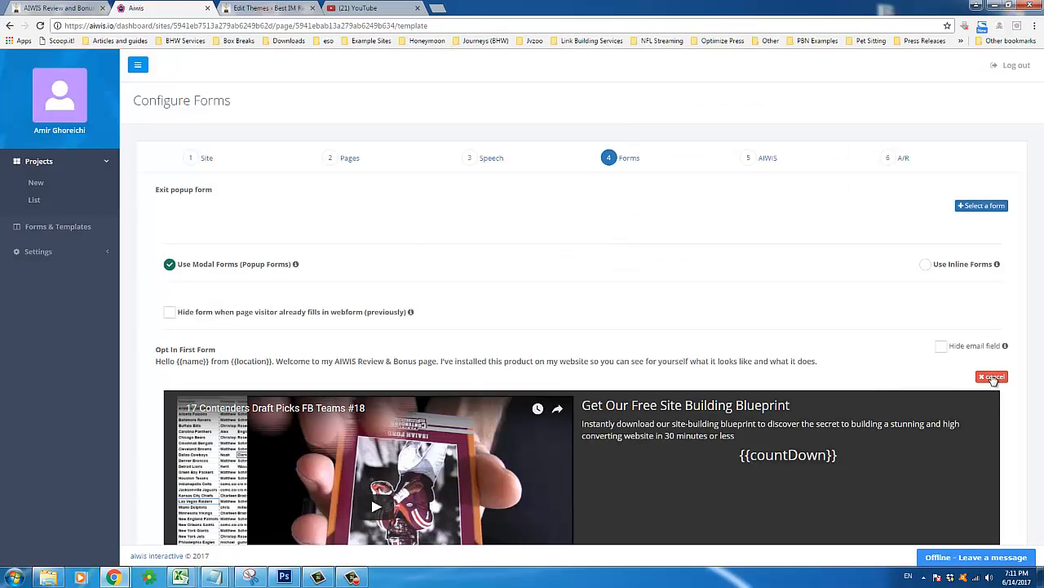
left_click(983, 377)
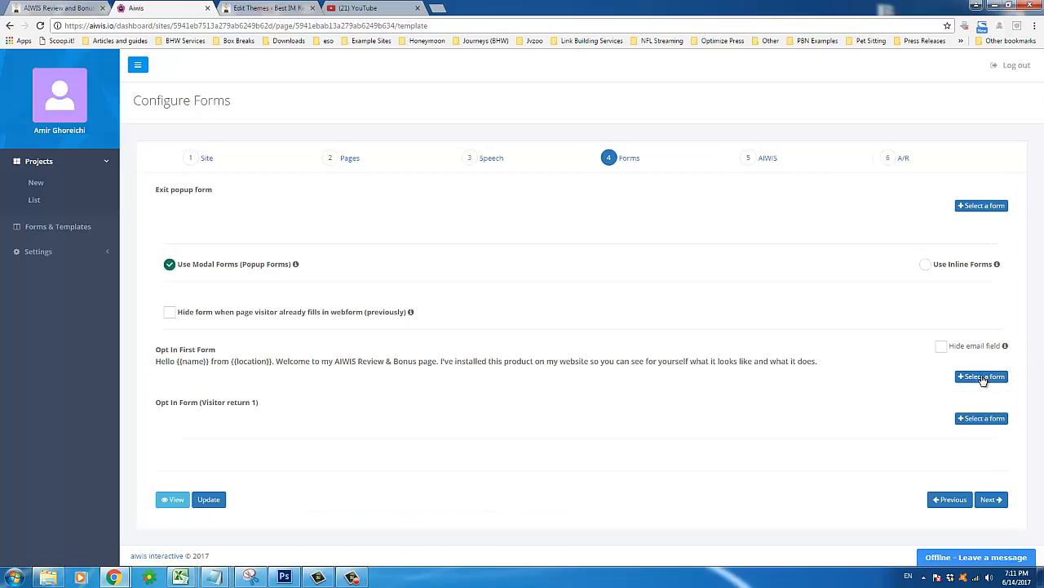
left_click(969, 379)
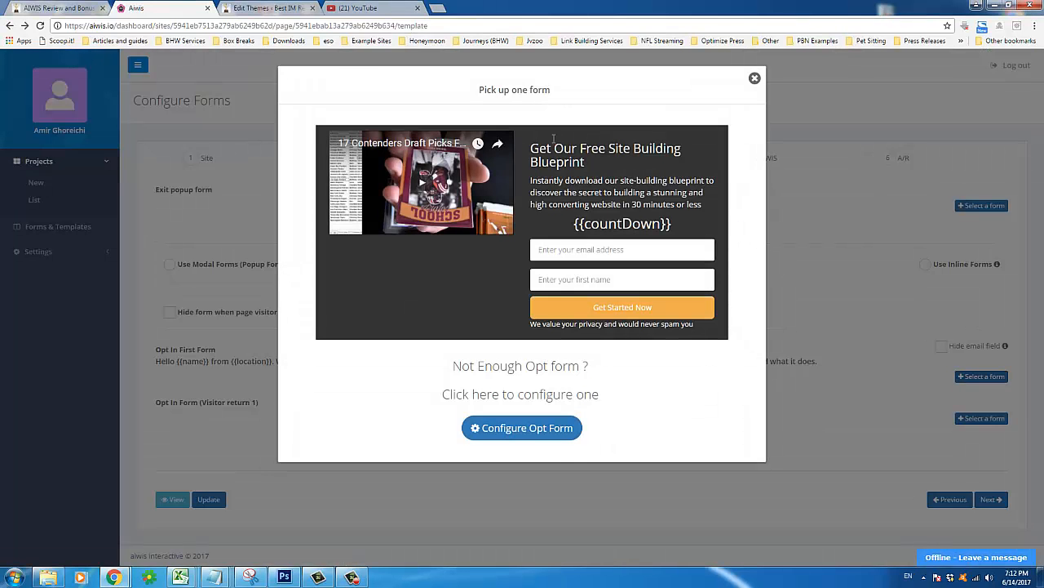
left_click(541, 432)
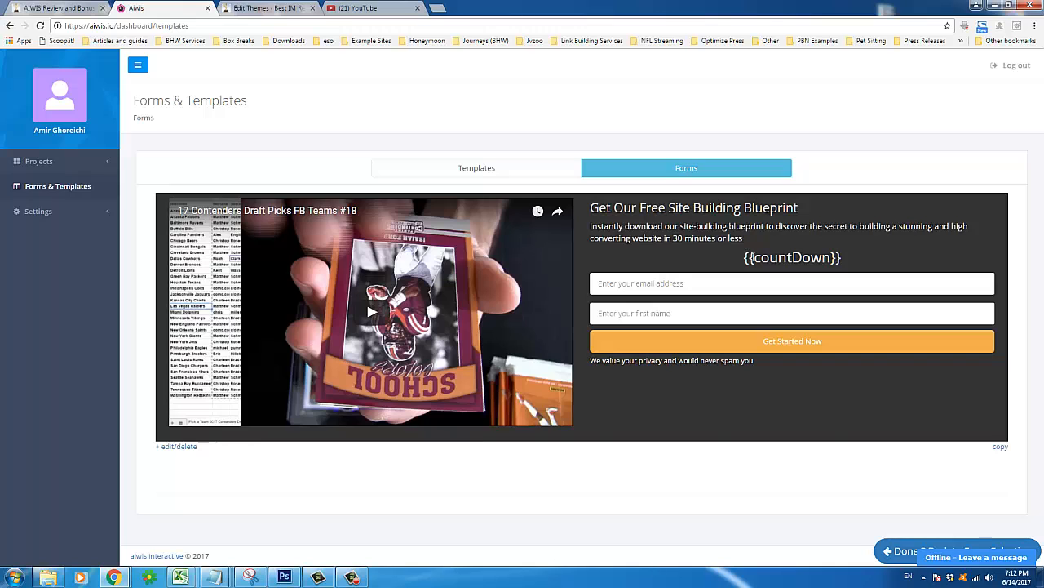
left_click_drag(752, 257, 789, 262)
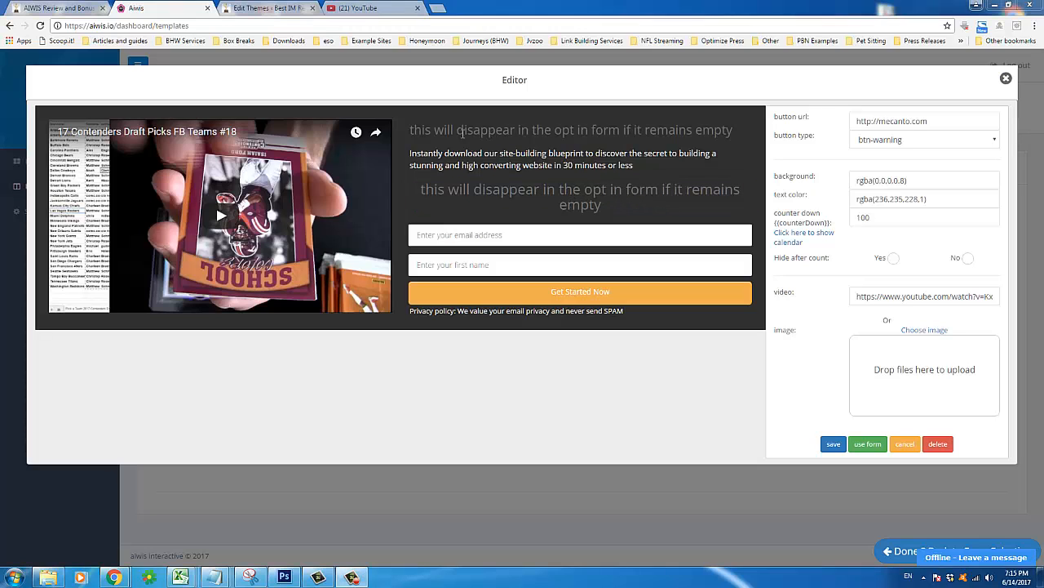
Change the form headline to 'Welcome to my AIWIS Review !!'
left_click(460, 130)
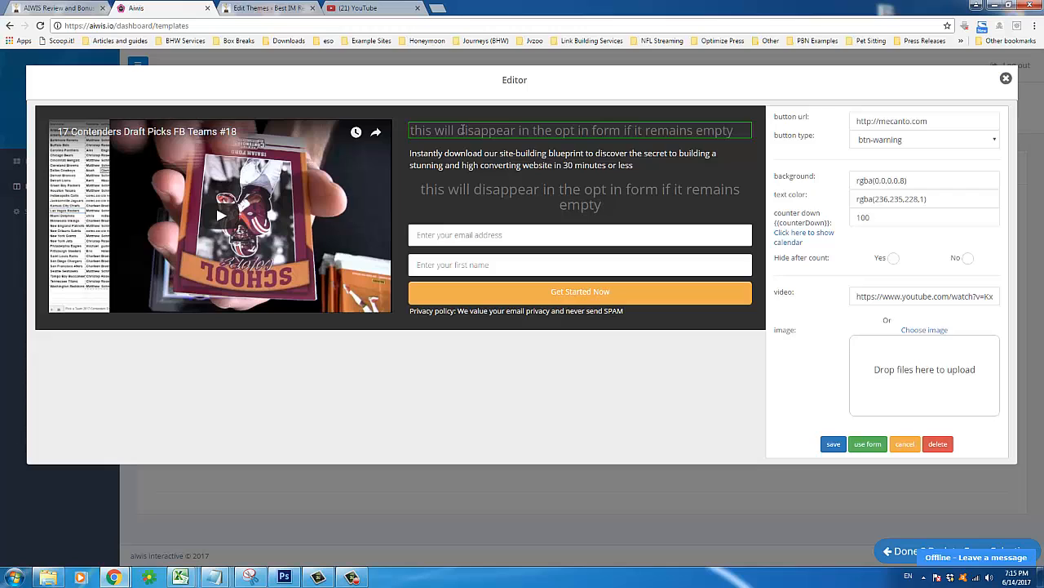
type("We")
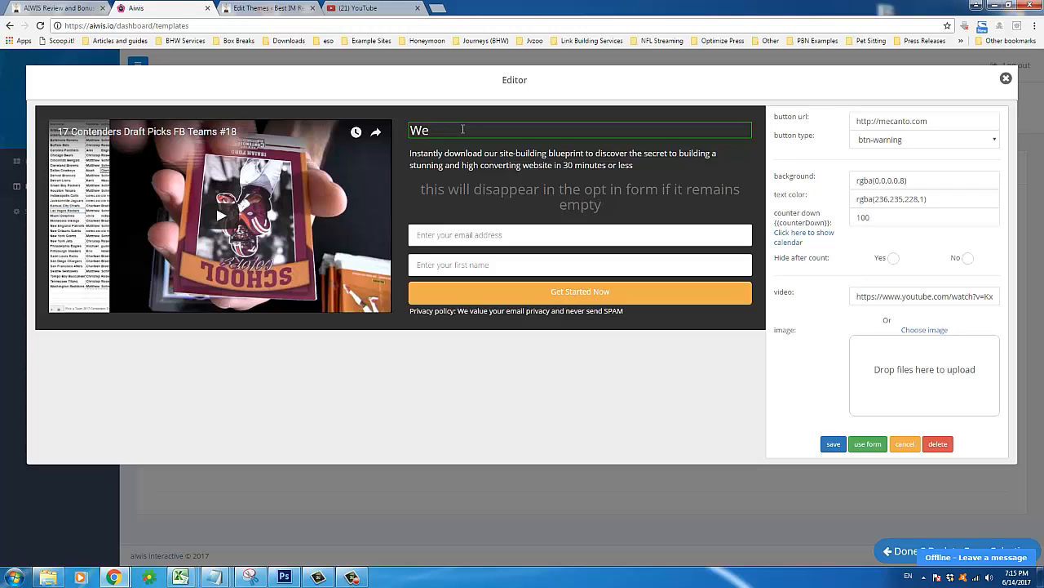
type("lcome")
type(" to my A")
key("BackSpace")
type("to my AIWIS Review ")
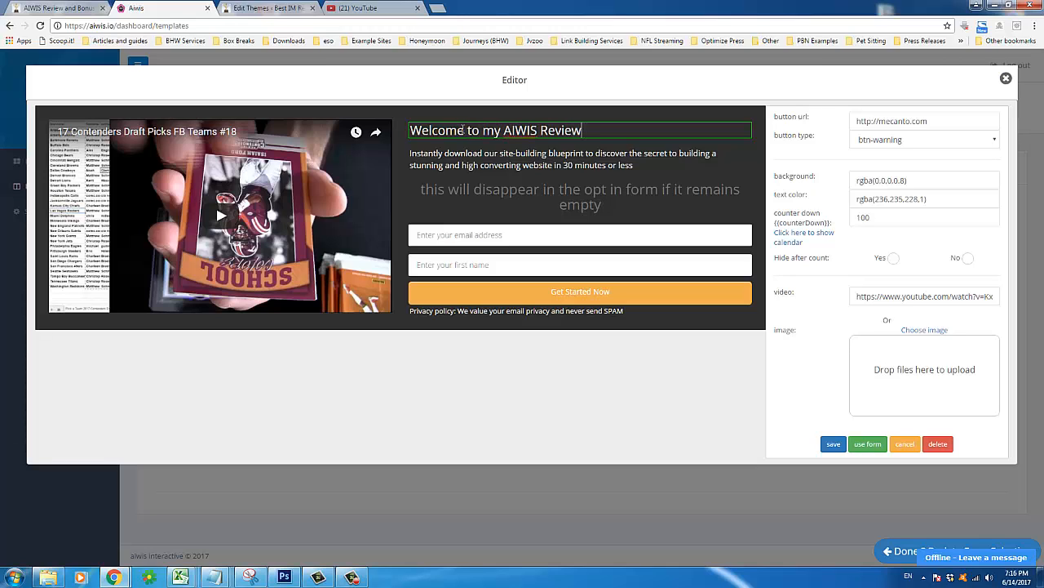
type("!!")
Rewrite the description: sign-up only tests AIWIS opt-in functionality, no e-mails will be sent
left_click(485, 162)
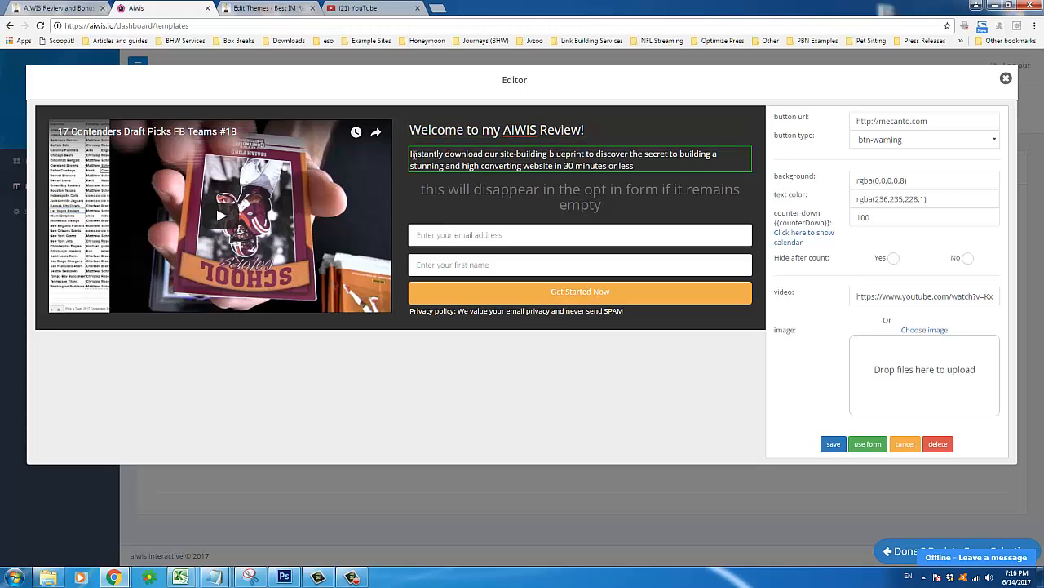
left_click_drag(411, 154, 634, 166)
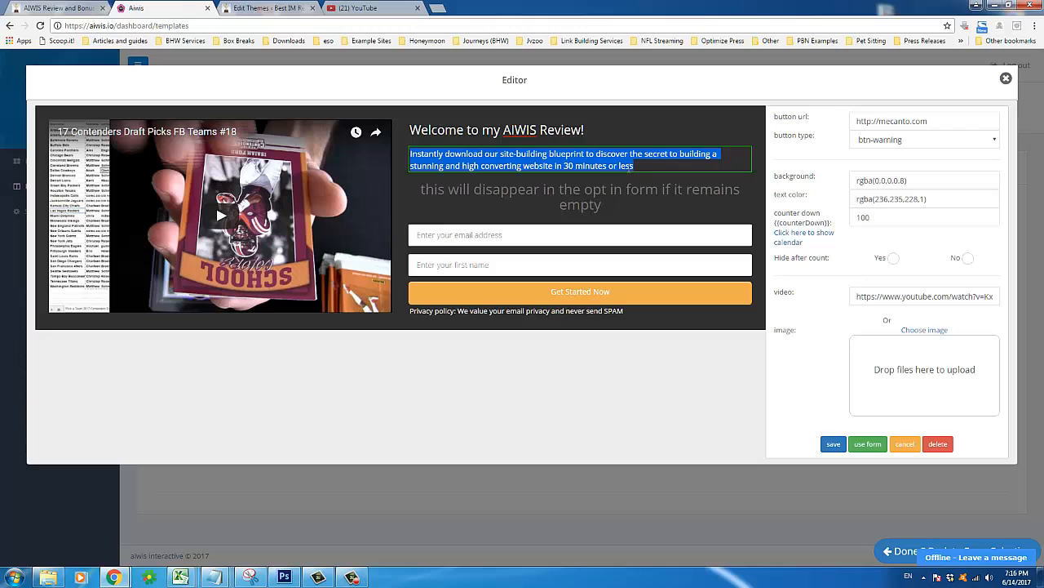
type("Enter you")
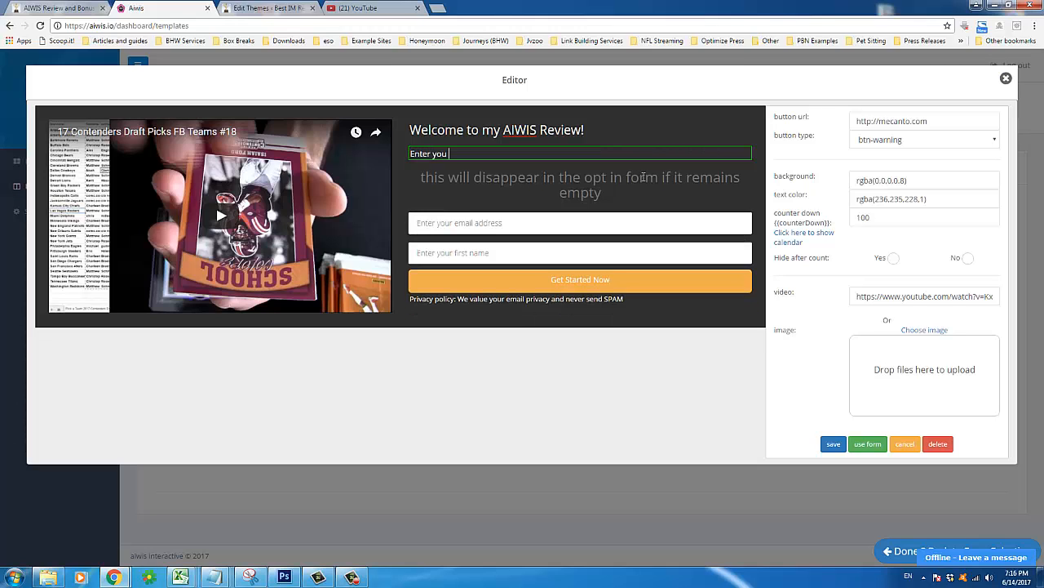
type(" ema")
key("BackSpace")
key("BackSpace")
key("BackSpace")
key("BackSpace")
type("information below to test out ")
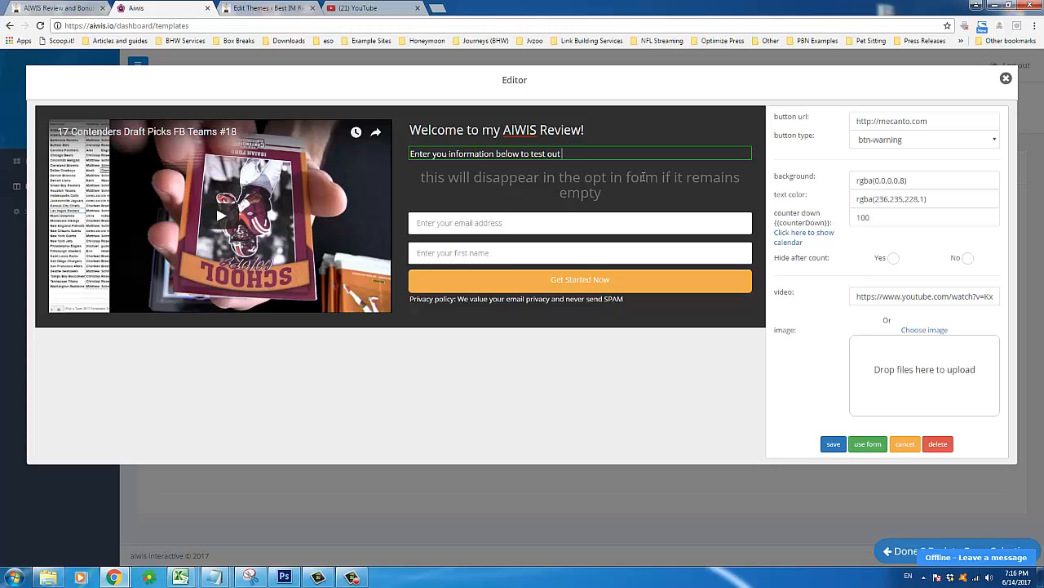
type("AIWIS")
key("BackSpace")
key("BackSpace")
key("BackSpace")
key("BackSpace")
key("BackSpace")
type("the opt-in functionality withi")
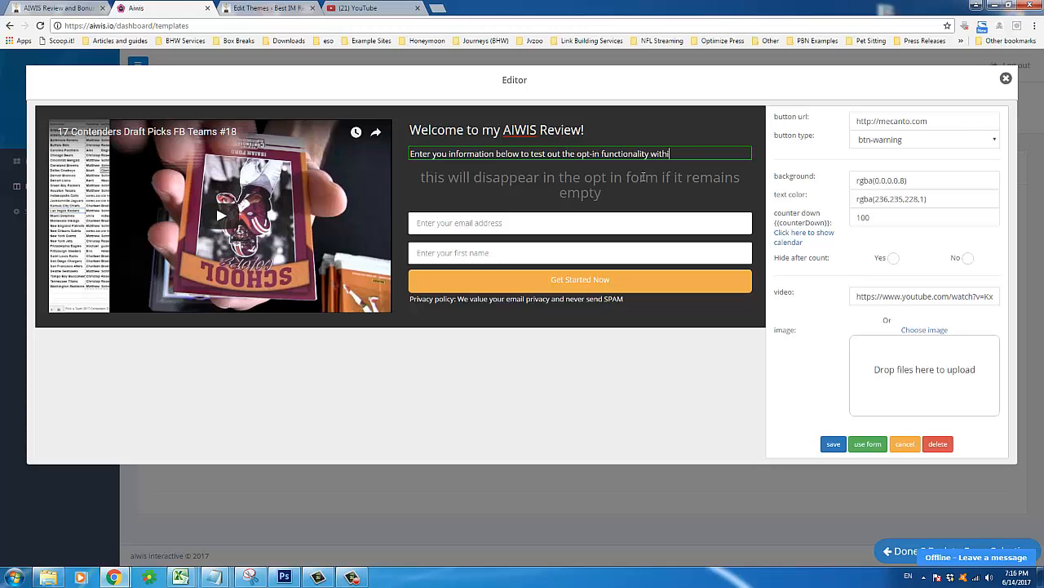
type("n AIWIS. Do not worry, ")
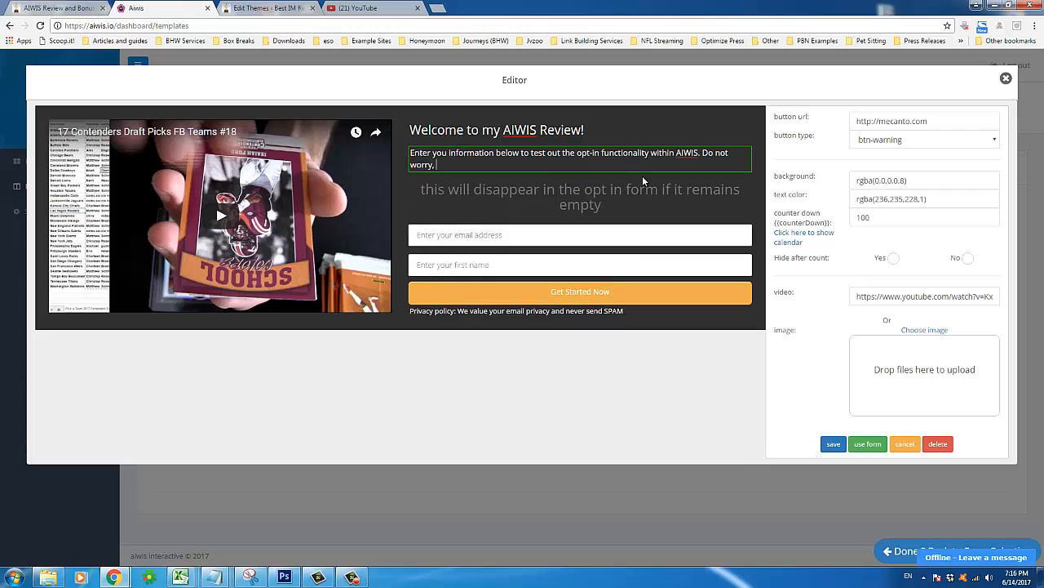
type("I will not send you any e-mails if ")
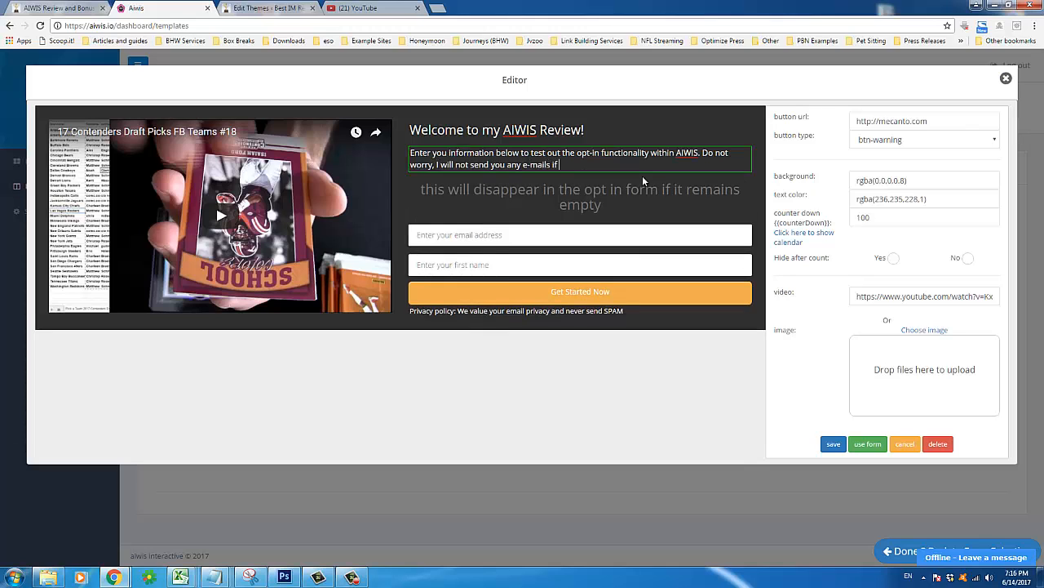
type("you sign up through this list; it is for")
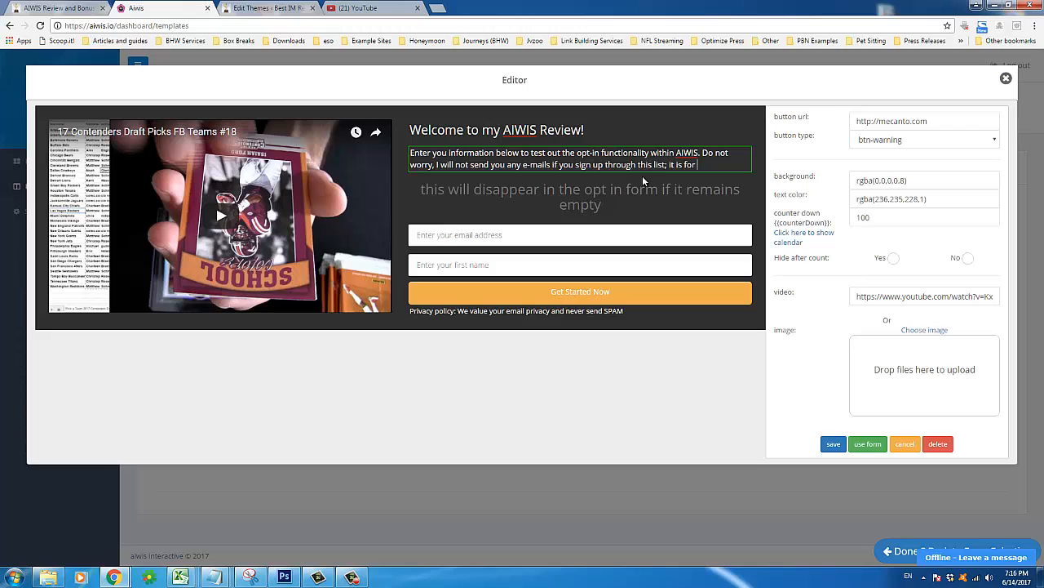
type(" youtesting purposes o")
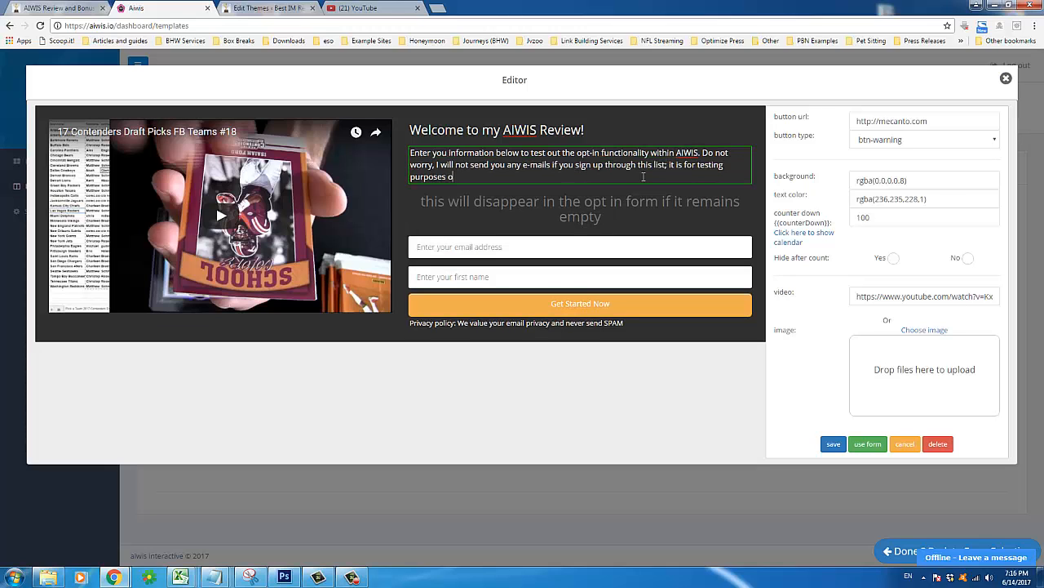
type("nly!")
left_click(697, 167)
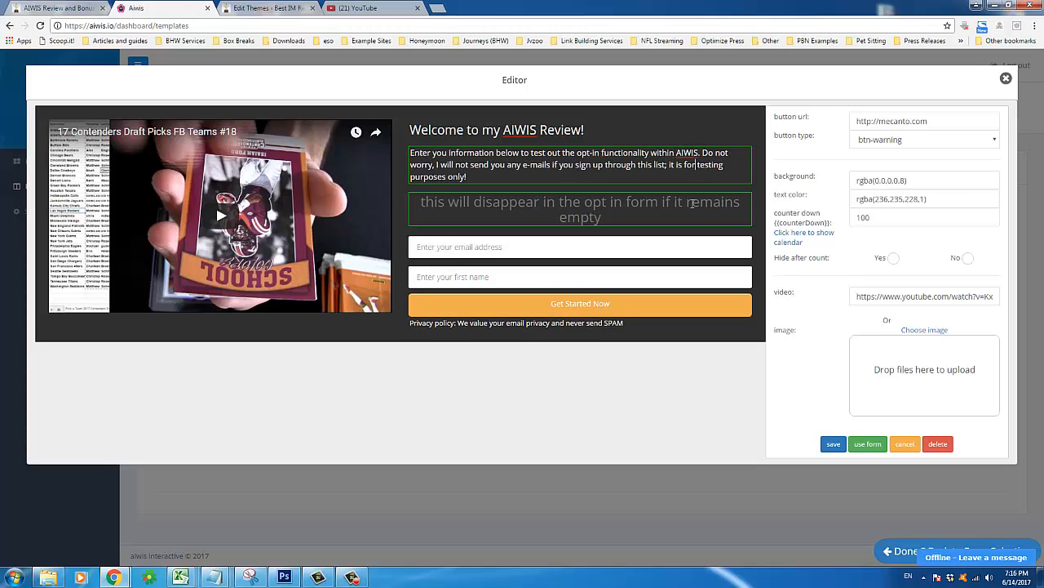
type("you infor")
Preview the embedded video by playing and then pausing it
left_click(404, 199)
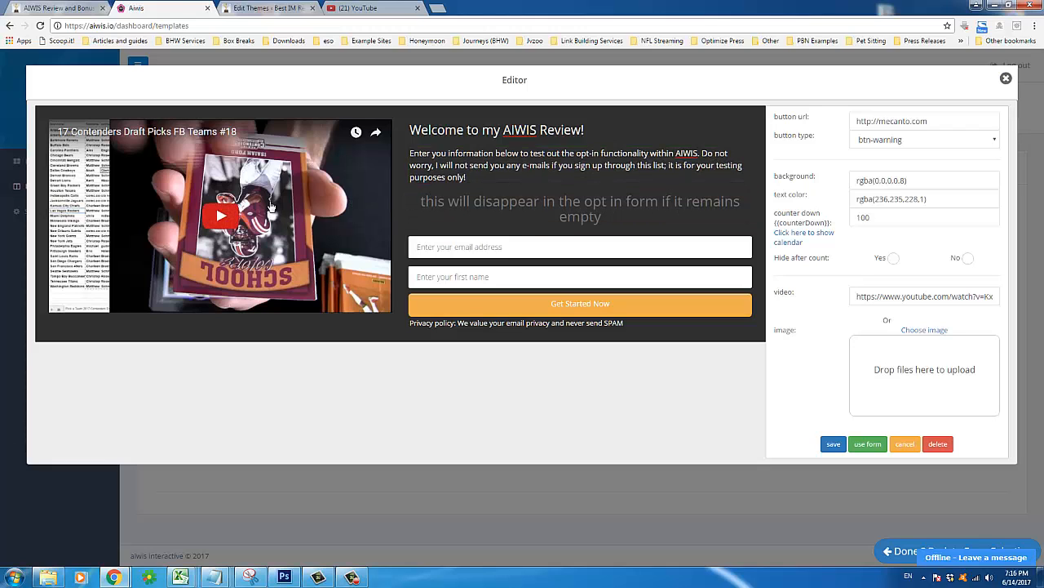
left_click(385, 155)
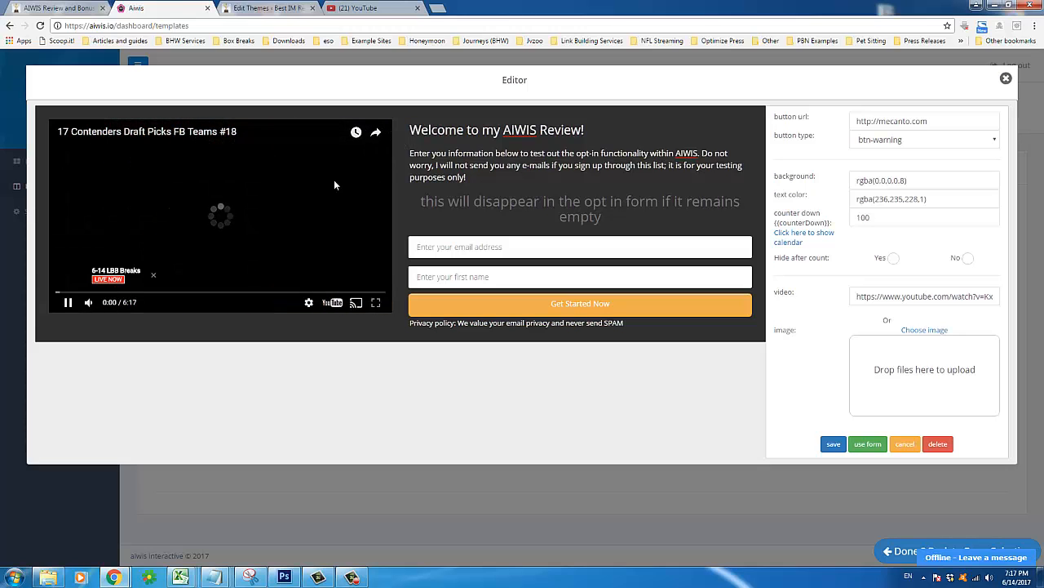
left_click(68, 302)
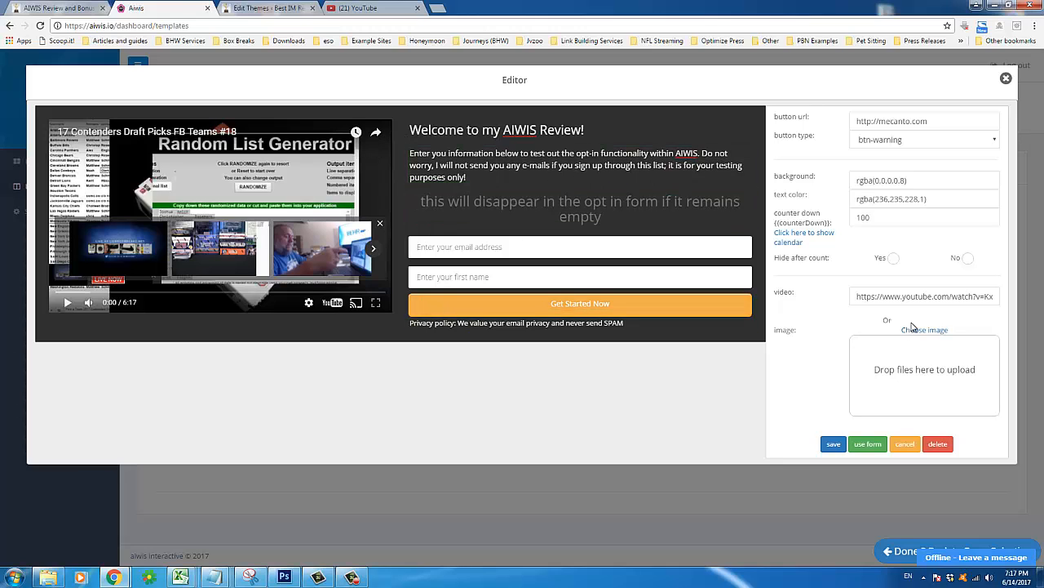
Clear the YouTube video URL and the 100 countdown value from the form
triple_click(892, 297)
key("BackSpace")
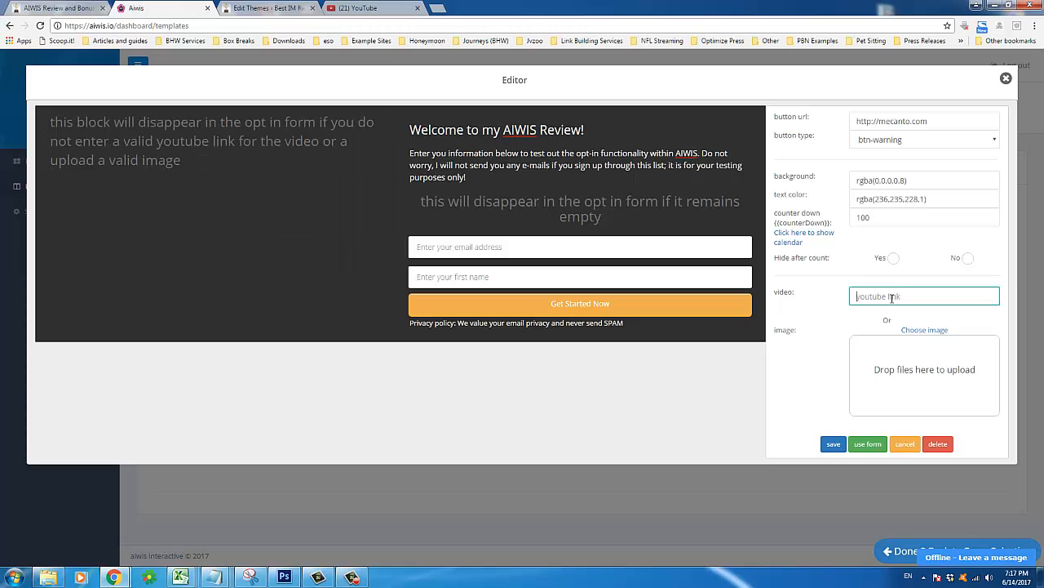
left_click(816, 290)
double_click(881, 221)
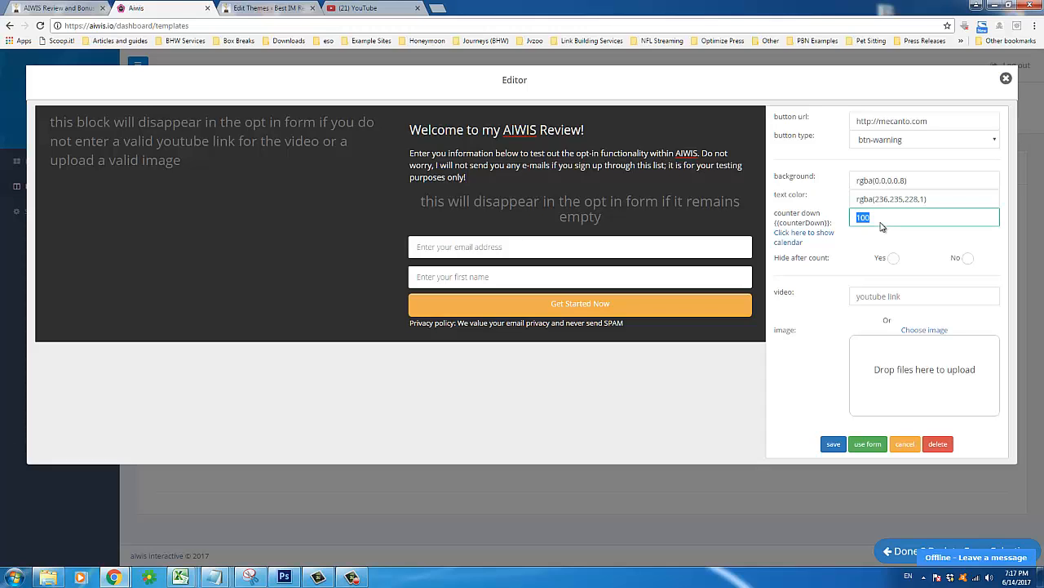
key("BackSpace")
left_click(839, 271)
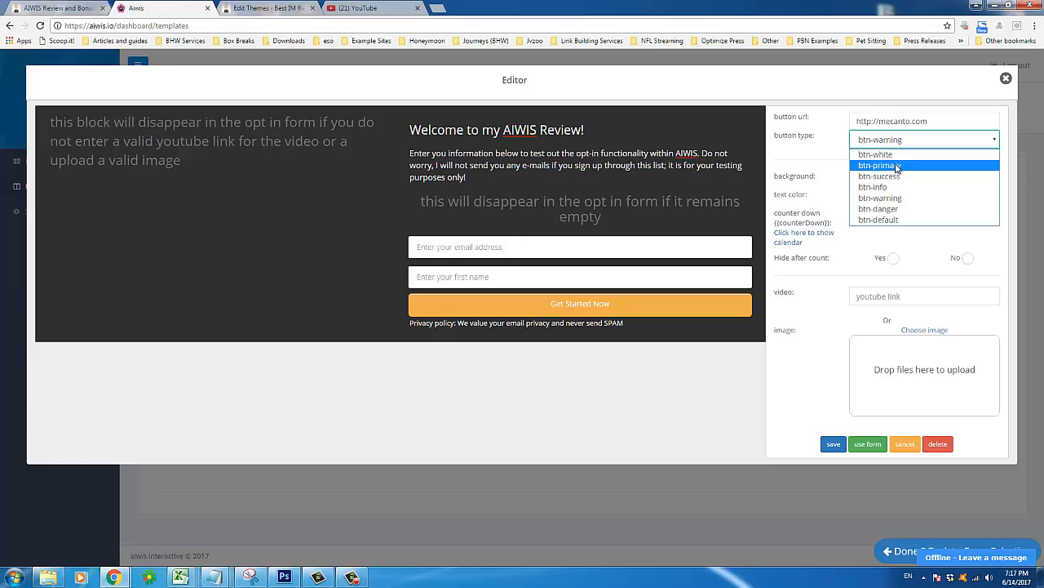
Keep the button type as orange btn-warning and save the opt-in form
left_click(898, 166)
left_click(892, 140)
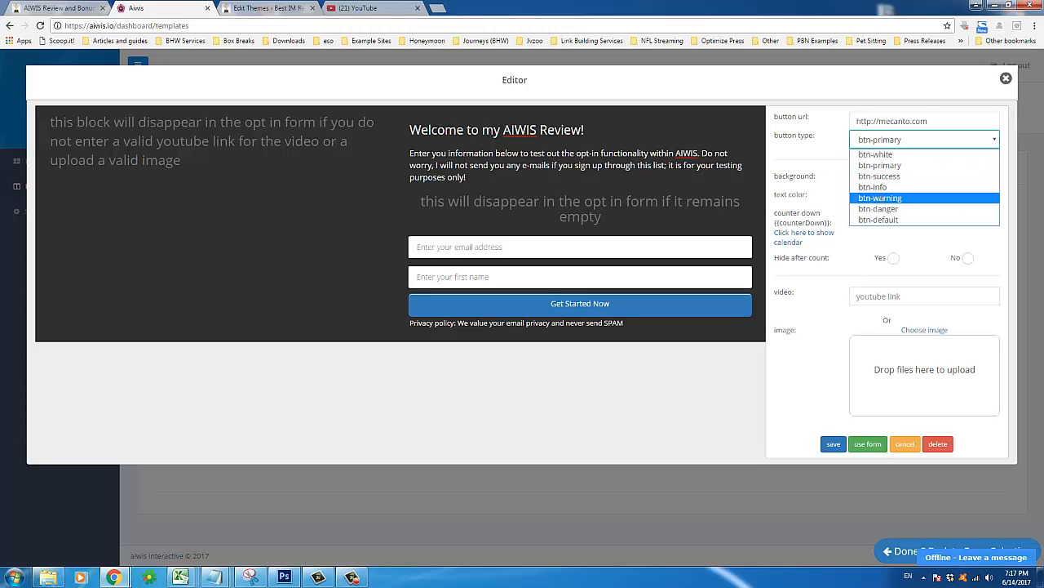
left_click(898, 198)
left_click(586, 303)
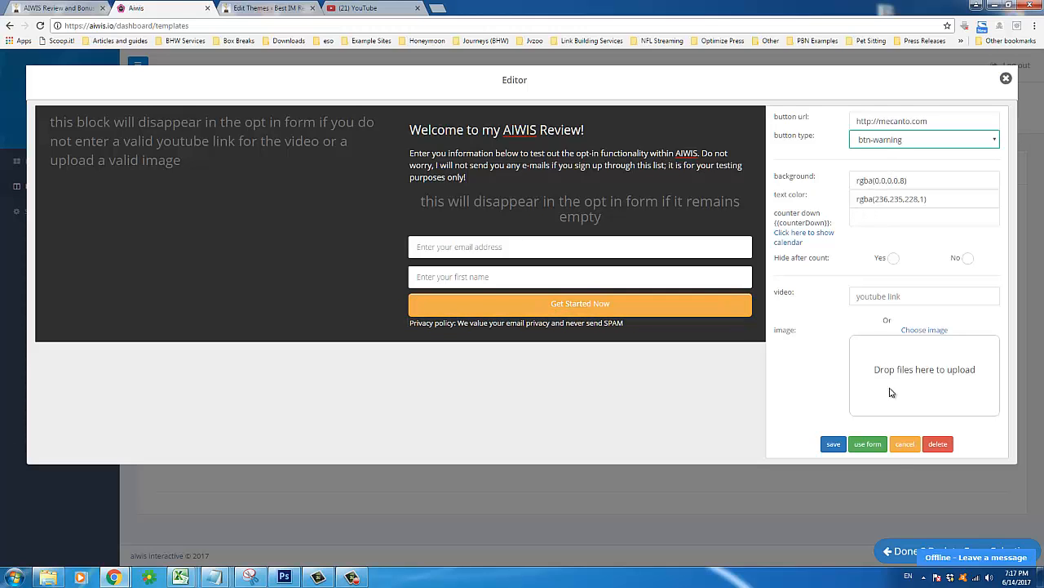
left_click(838, 446)
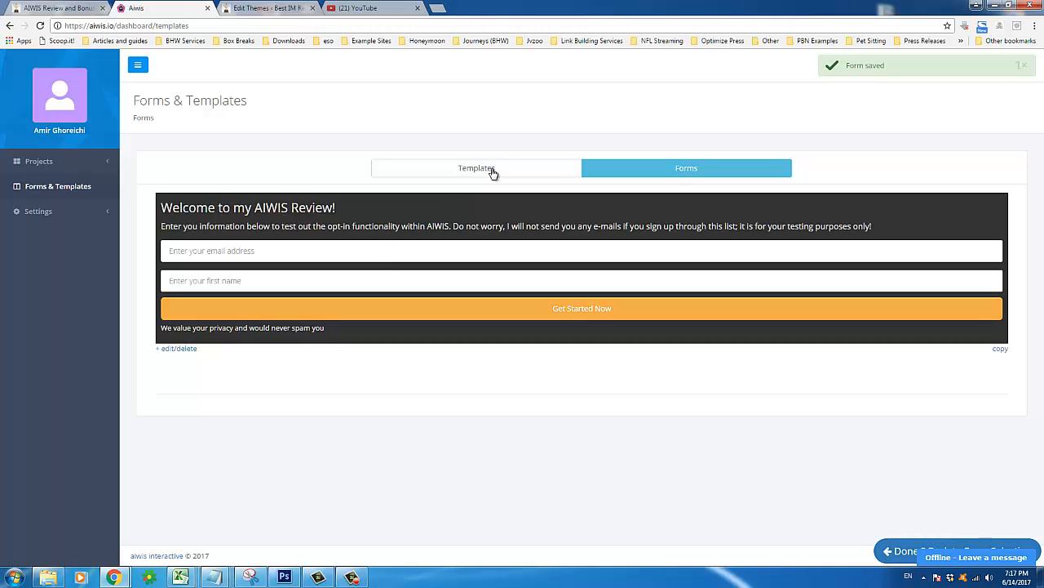
Close the reopened form editor and return to the project's Configure Forms step
left_click(758, 204)
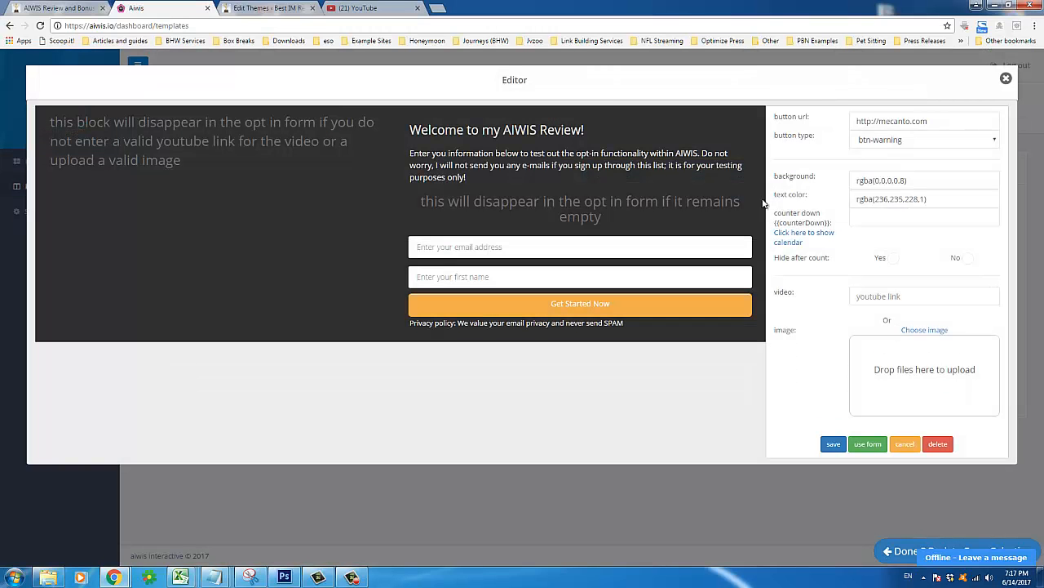
left_click(1007, 78)
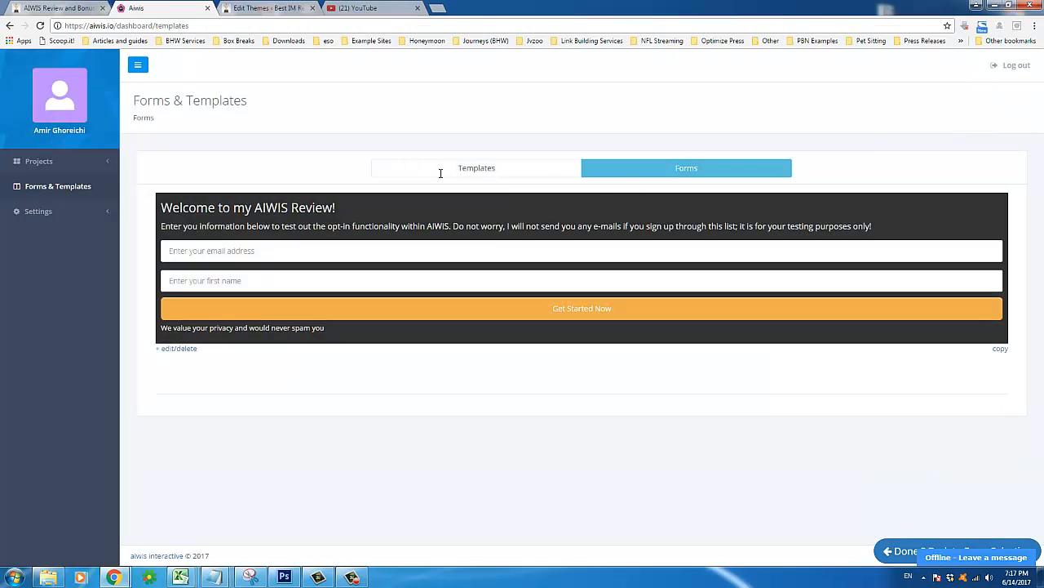
left_click(903, 551)
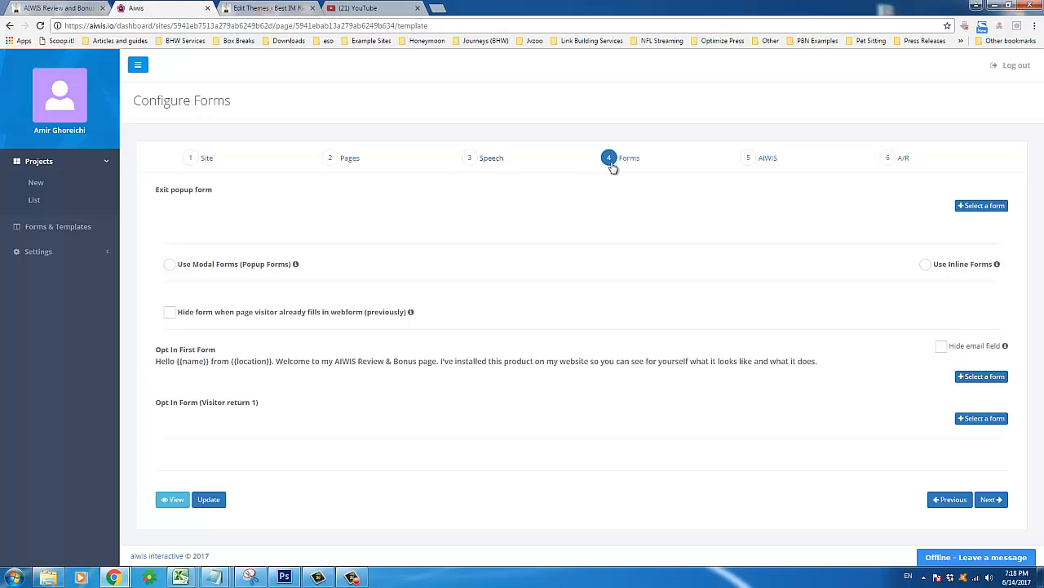
Set 'Welcome to my AIWIS Review' as the Opt In First Form and continue to the AIWIS step
left_click(991, 499)
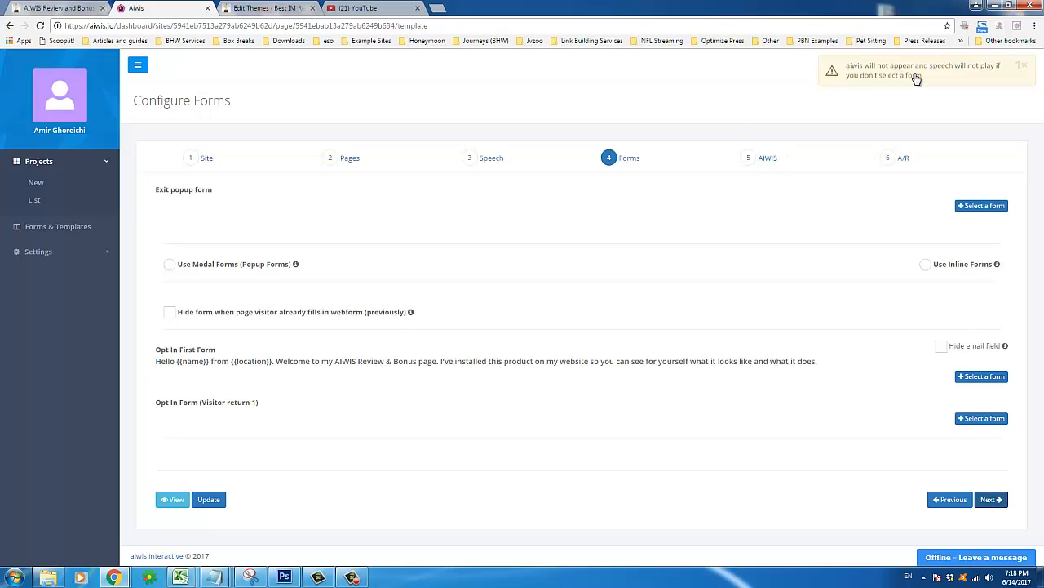
left_click(977, 381)
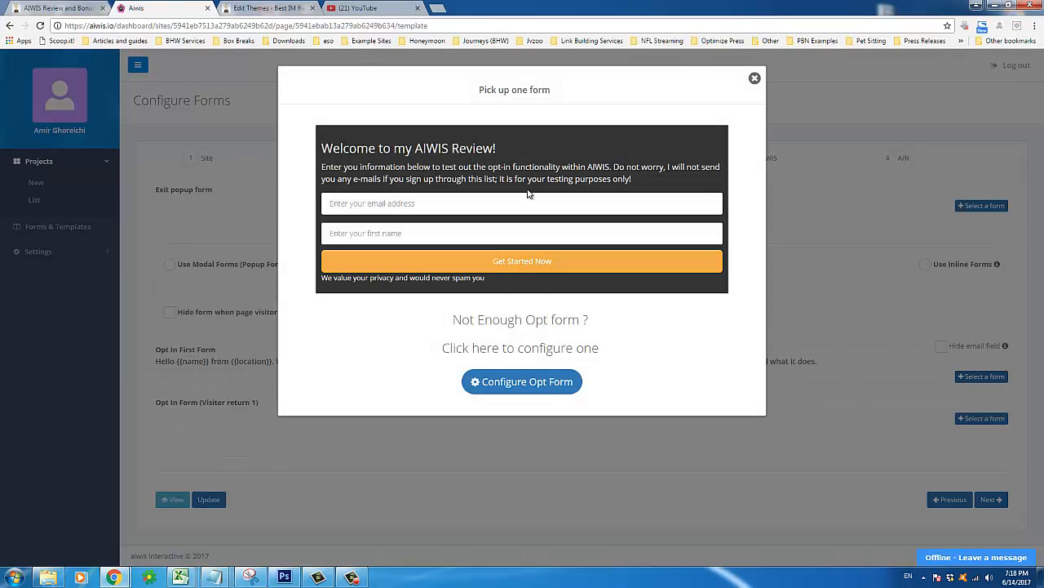
left_click(531, 152)
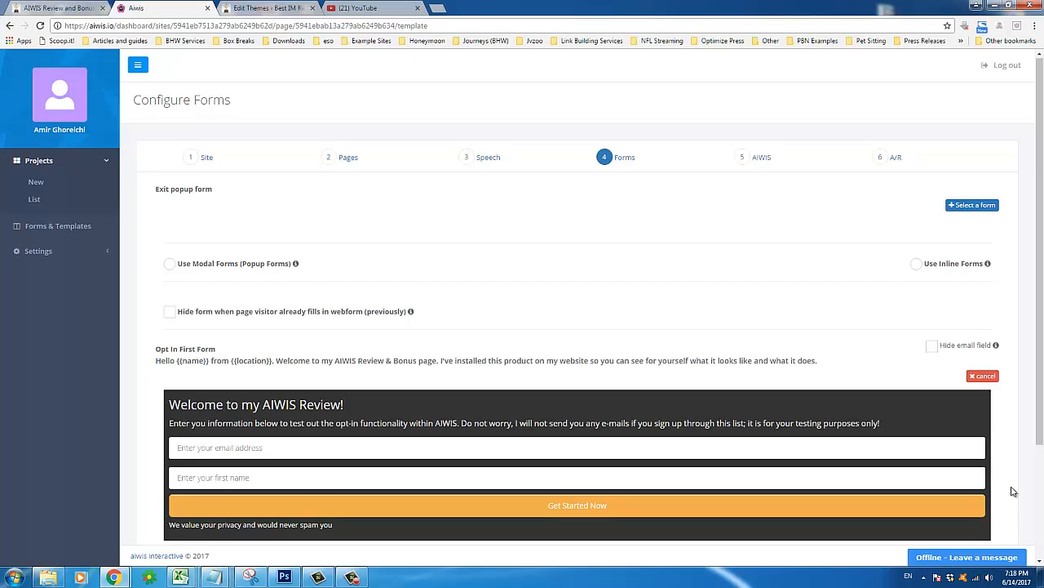
scroll(984, 512, "down", 2)
left_click(982, 506)
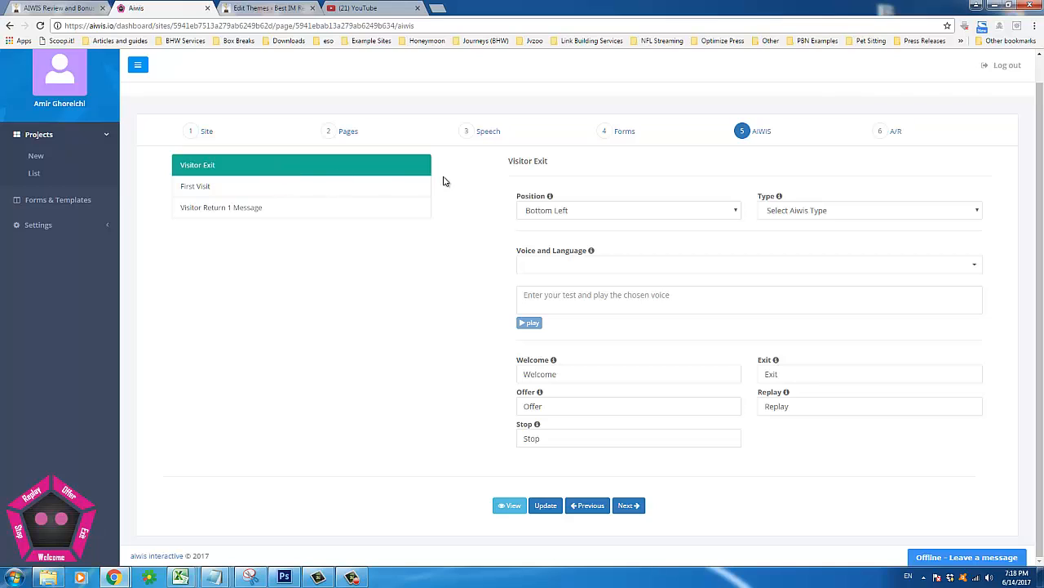
Make the First Visit character female with Kimberly US English voice, testing 'Hi my name is Kimberly'
left_click(232, 188)
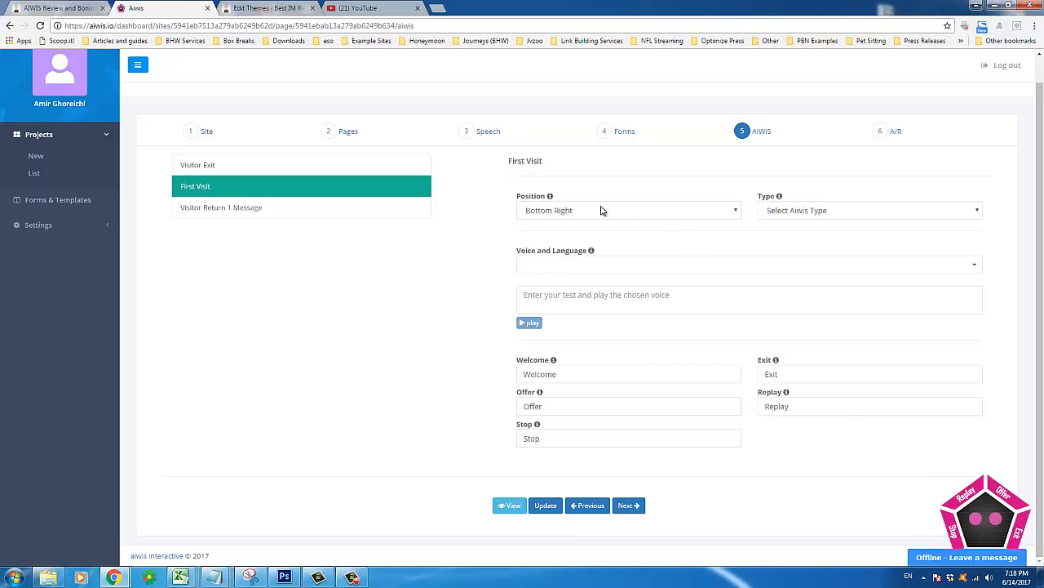
left_click(813, 213)
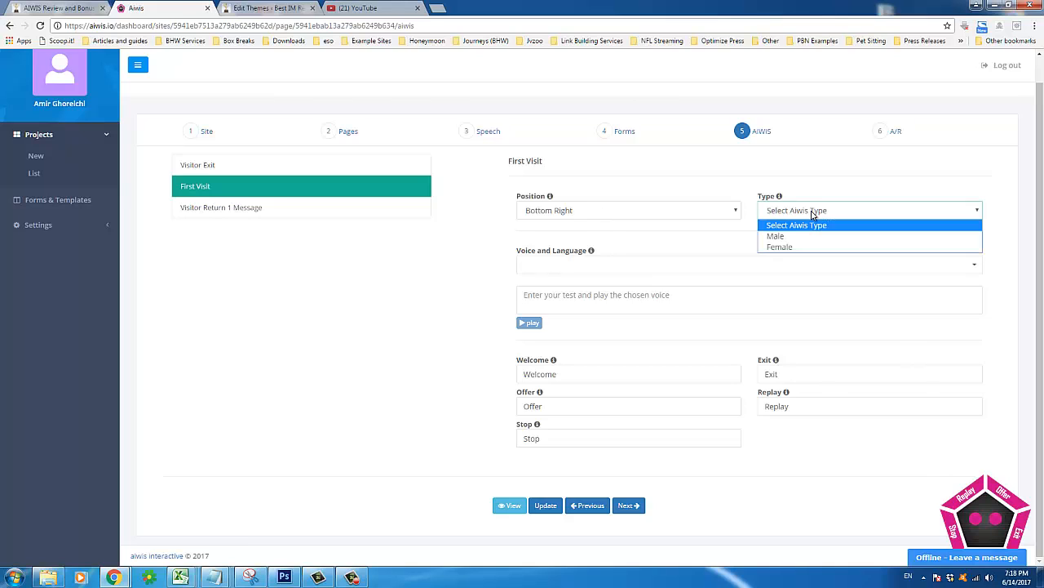
left_click(778, 249)
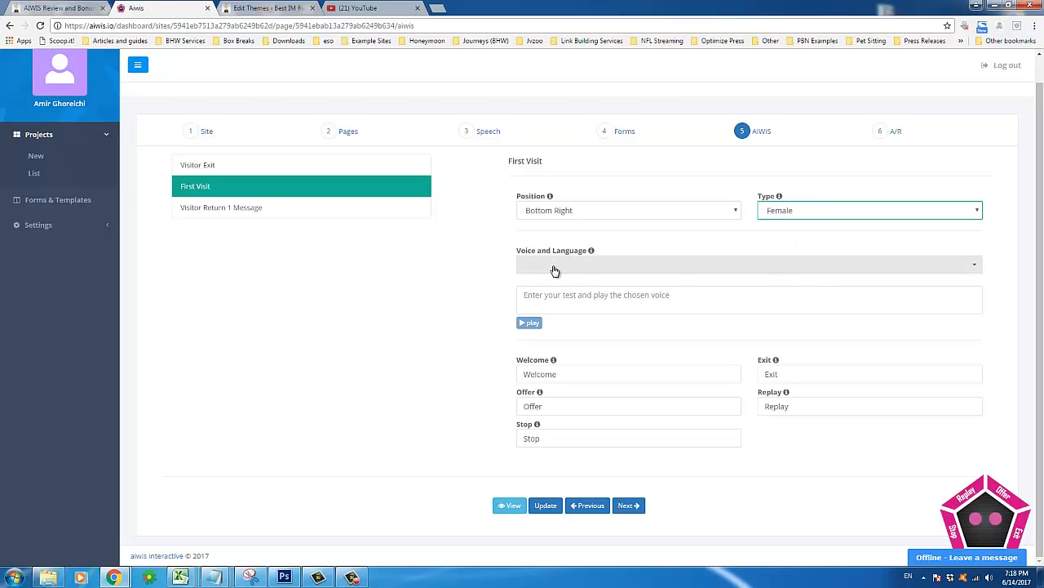
left_click(553, 265)
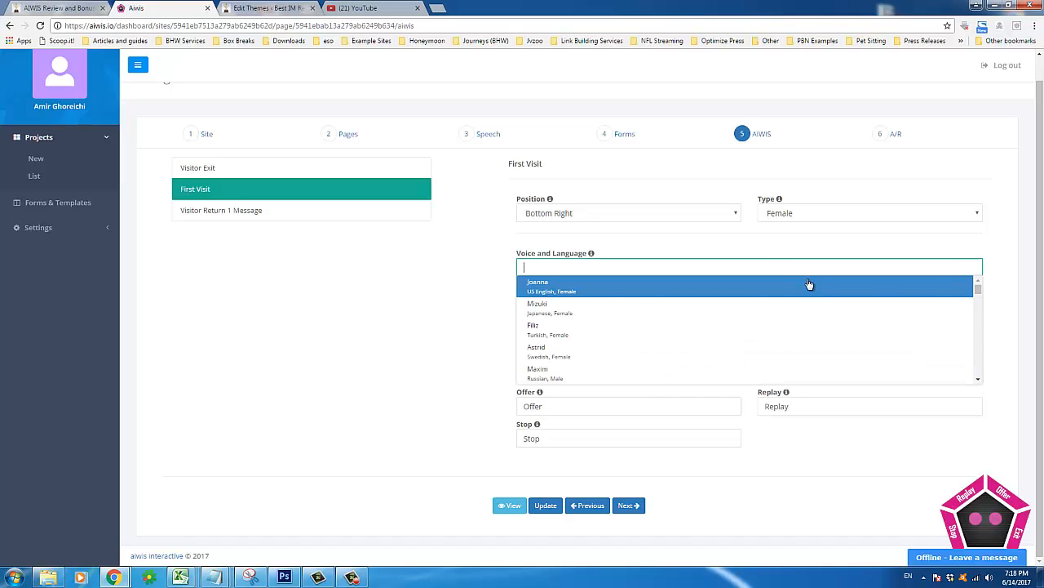
left_click_drag(979, 292, 978, 346)
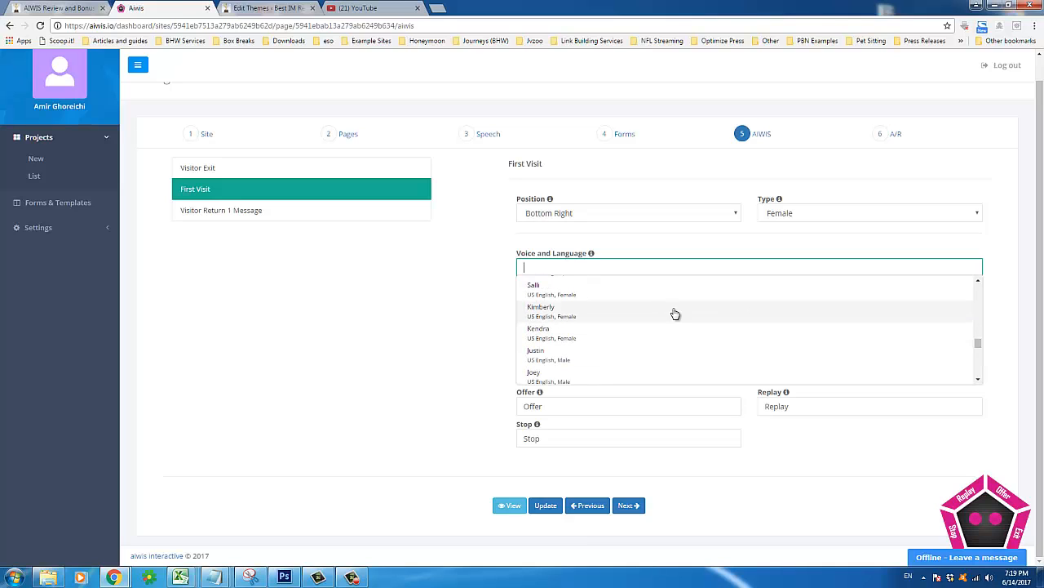
left_click(566, 321)
left_click(560, 298)
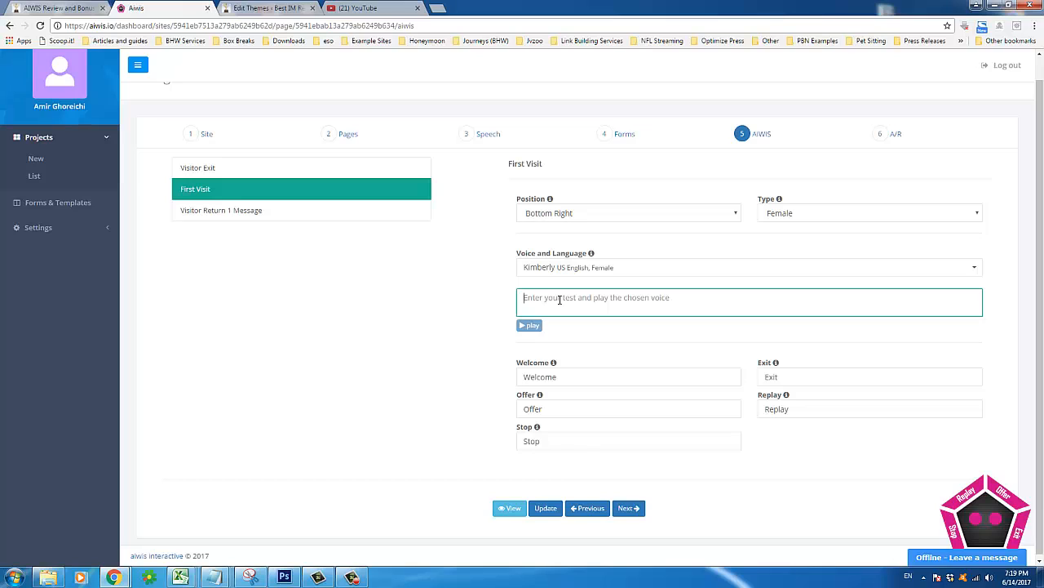
type("Hi")
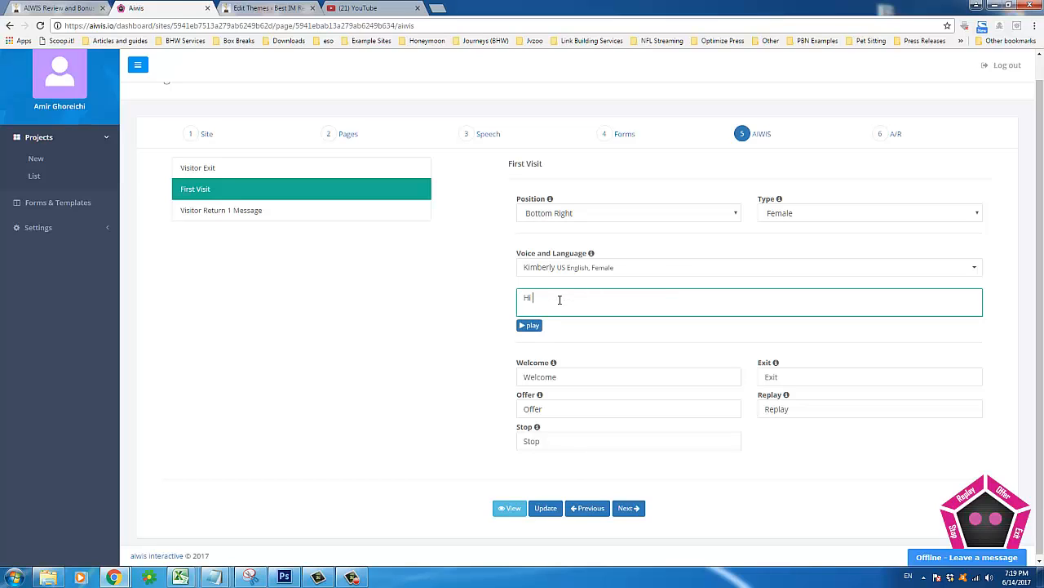
type(" my name is Kimberly")
left_click(532, 325)
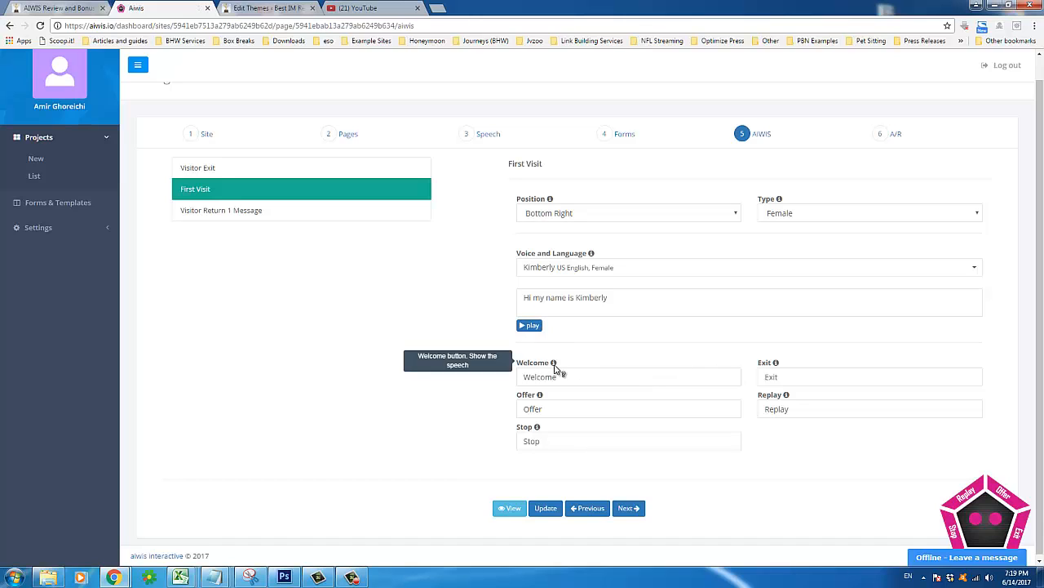
Edit the Welcome, Exit, Offer and Replay button labels
scroll(979, 530, "down", 1)
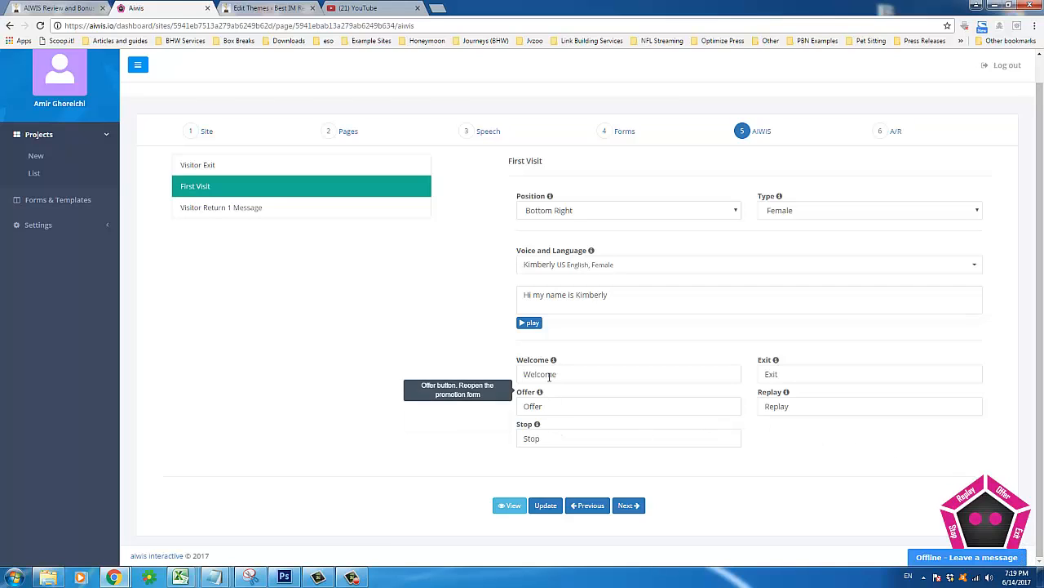
left_click(575, 375)
left_click(786, 374)
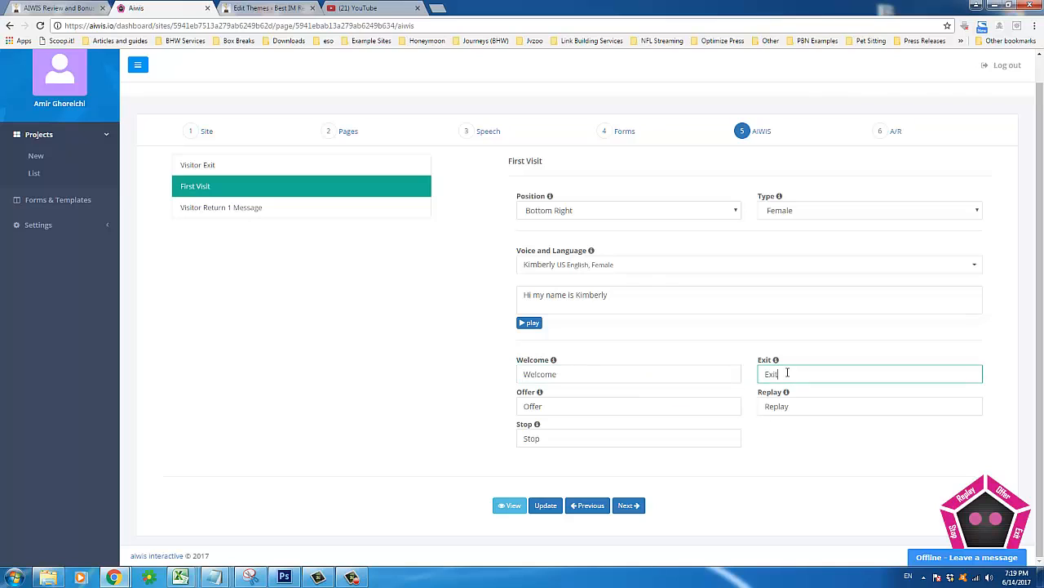
left_click(543, 405)
left_click(804, 407)
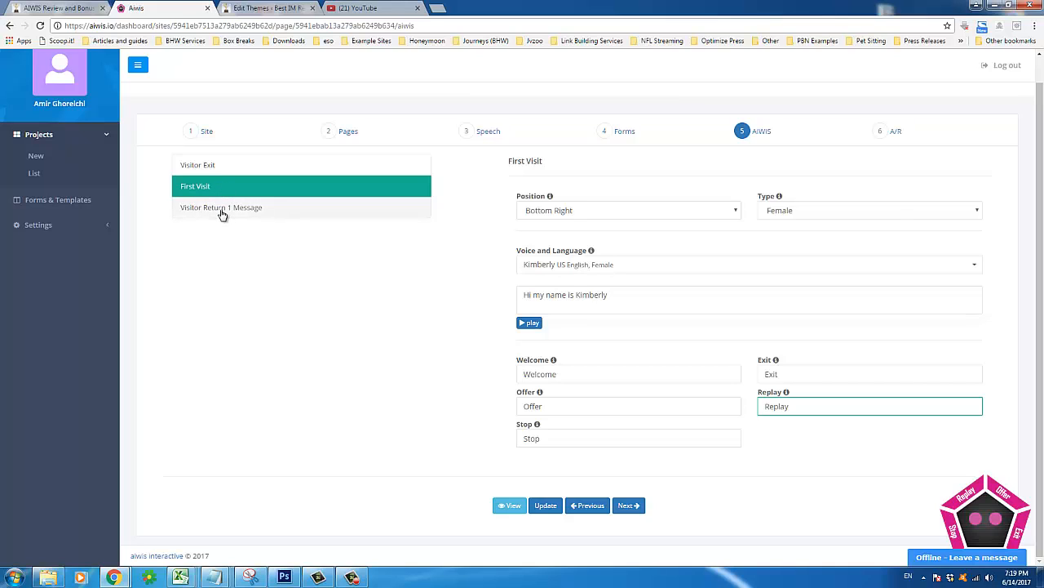
left_click(558, 406)
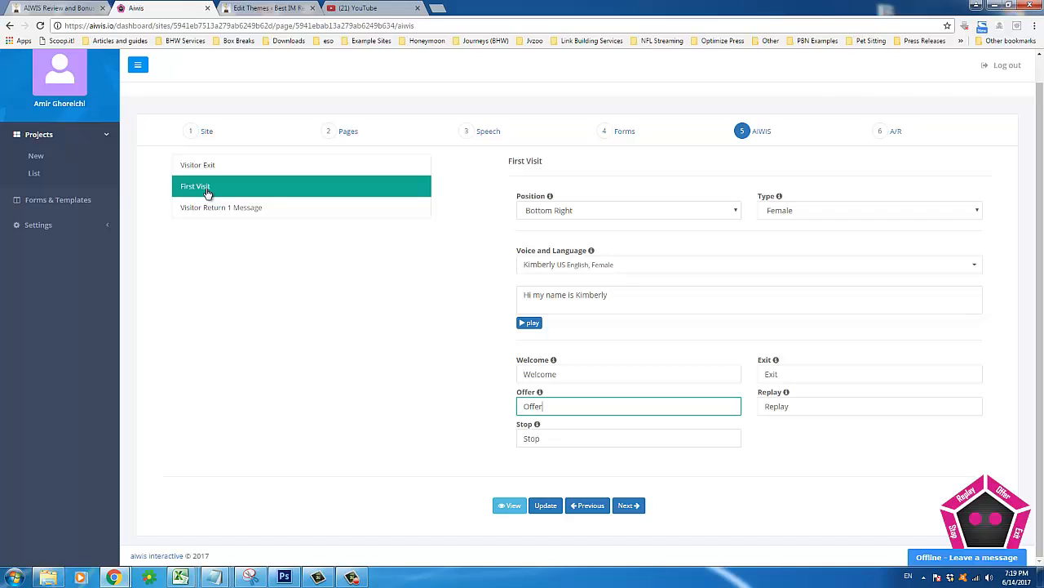
Choose GetResponse as the autoresponder and proceed to the Script page
left_click(630, 506)
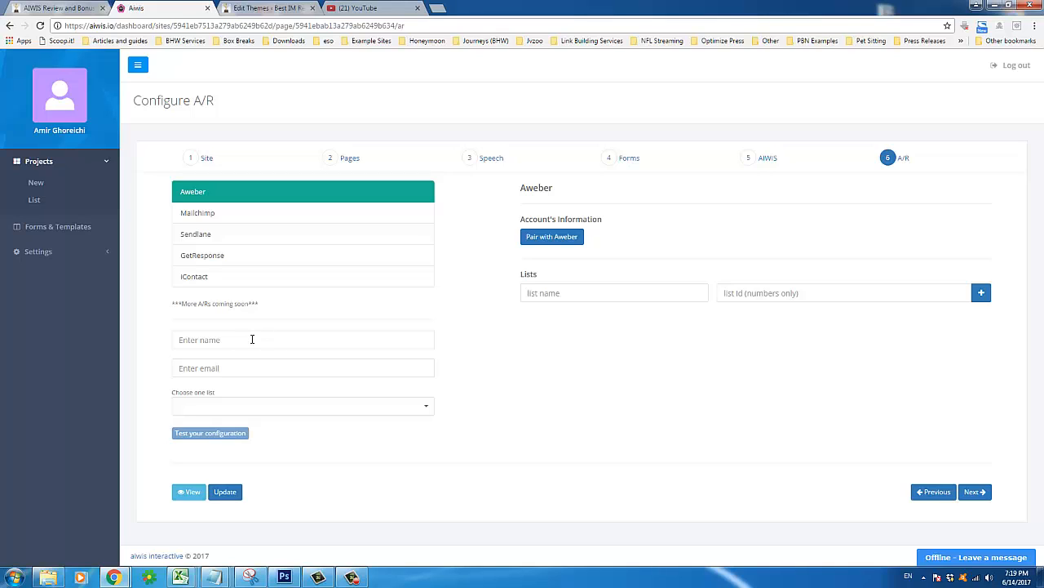
left_click(228, 260)
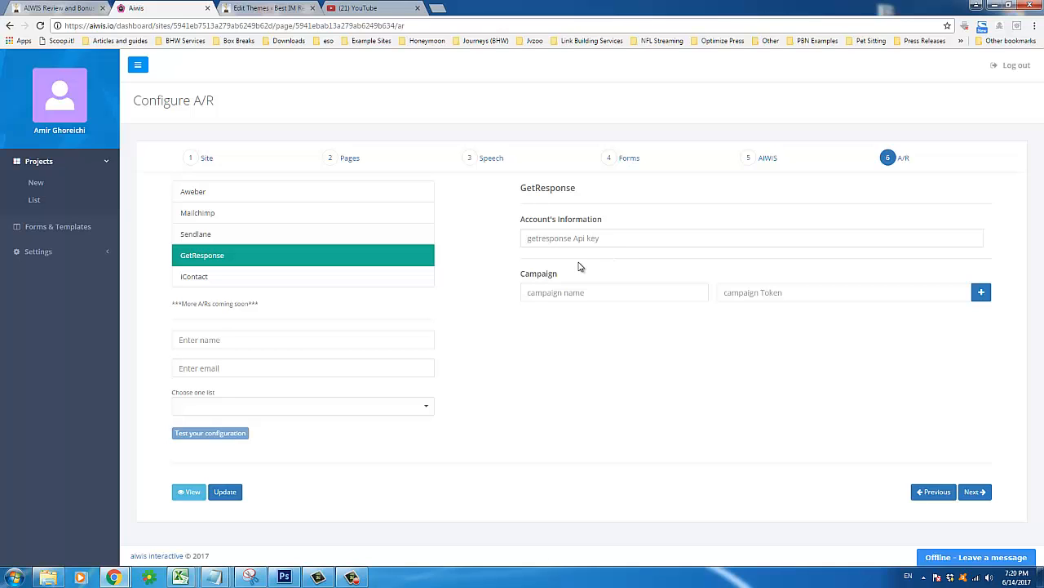
left_click(654, 173)
left_click(352, 577)
left_click(389, 474)
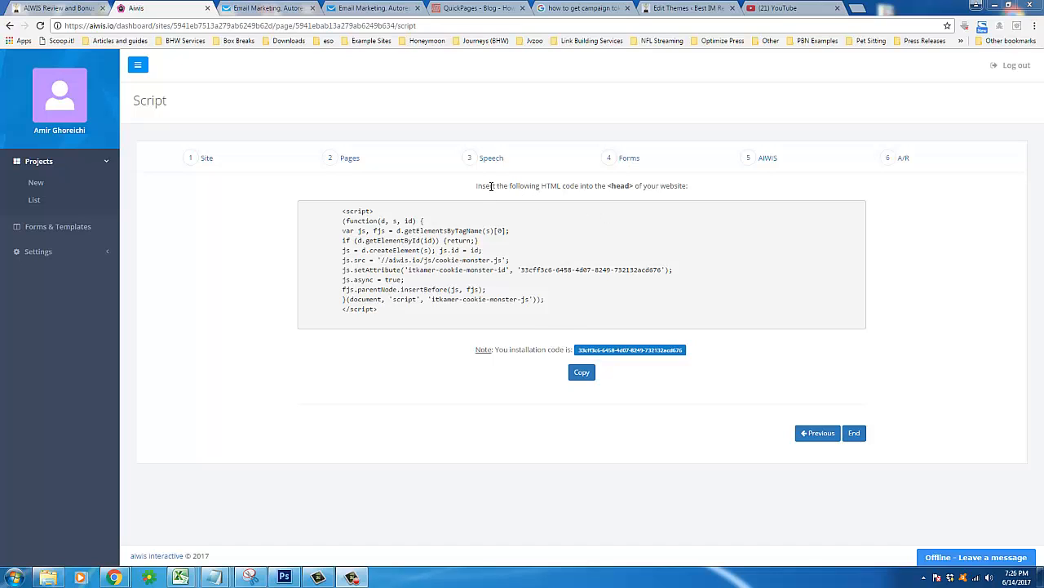
Copy the installation script, noting it must go inside the website's <head> section
left_click(582, 376)
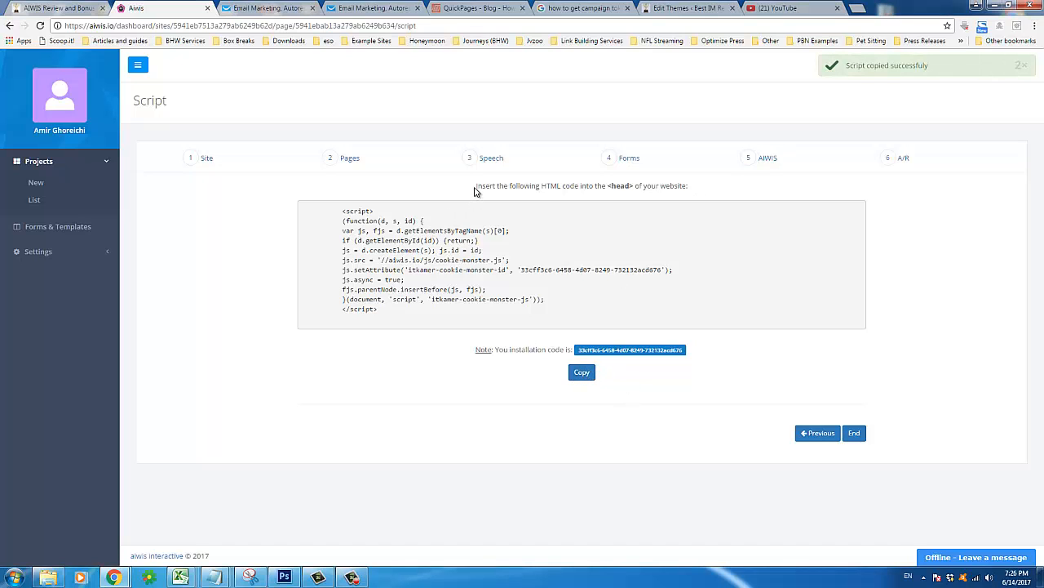
left_click_drag(475, 191, 682, 192)
left_click(695, 187)
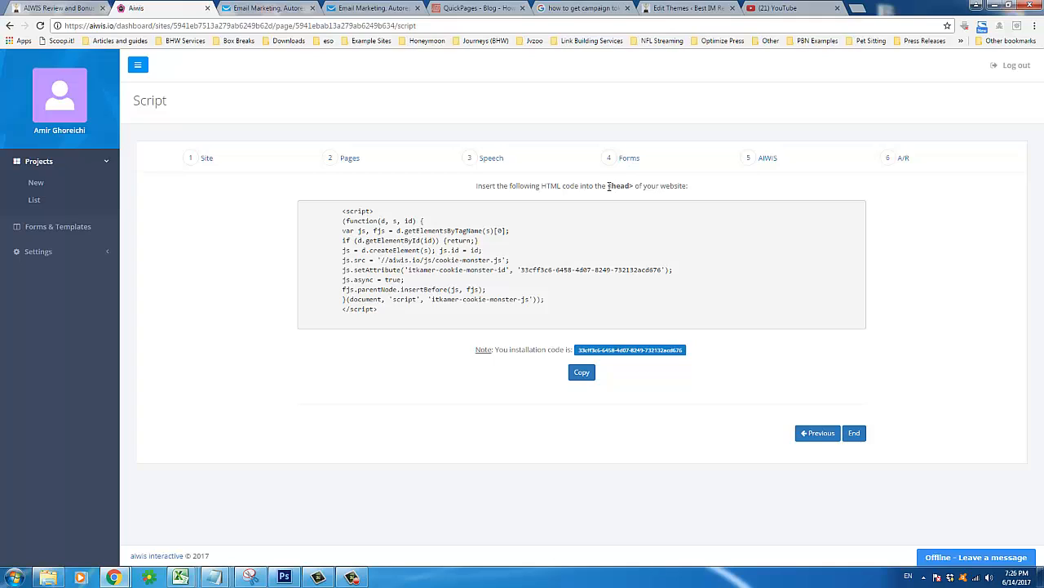
left_click_drag(608, 186, 634, 186)
left_click(627, 199)
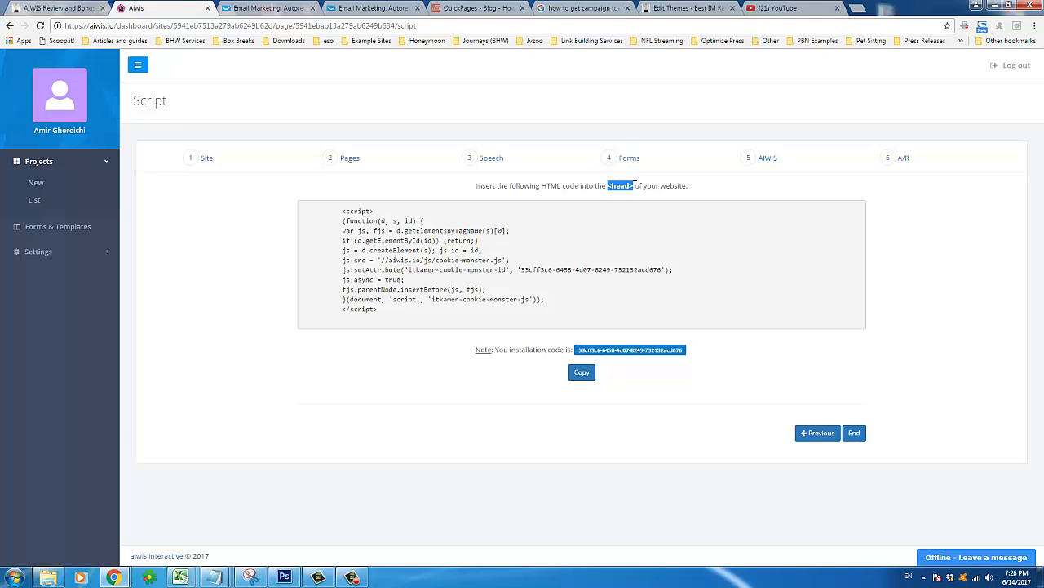
left_click(186, 226)
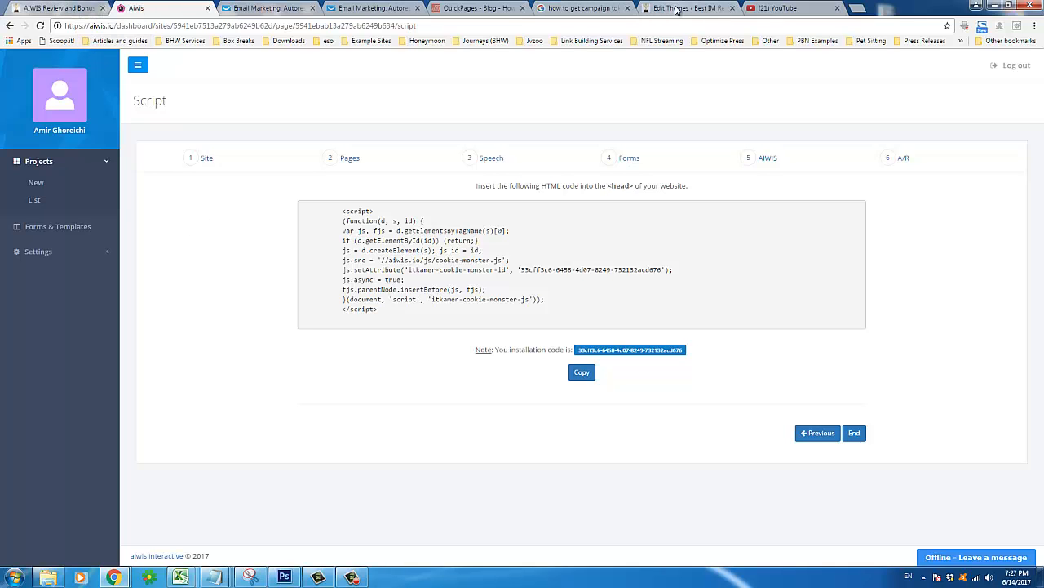
left_click_drag(676, 9, 241, 18)
Paste the AIWIS script on a new line after <head> in Sahifa's header.php and update the file
left_click_drag(242, 18, 231, 31)
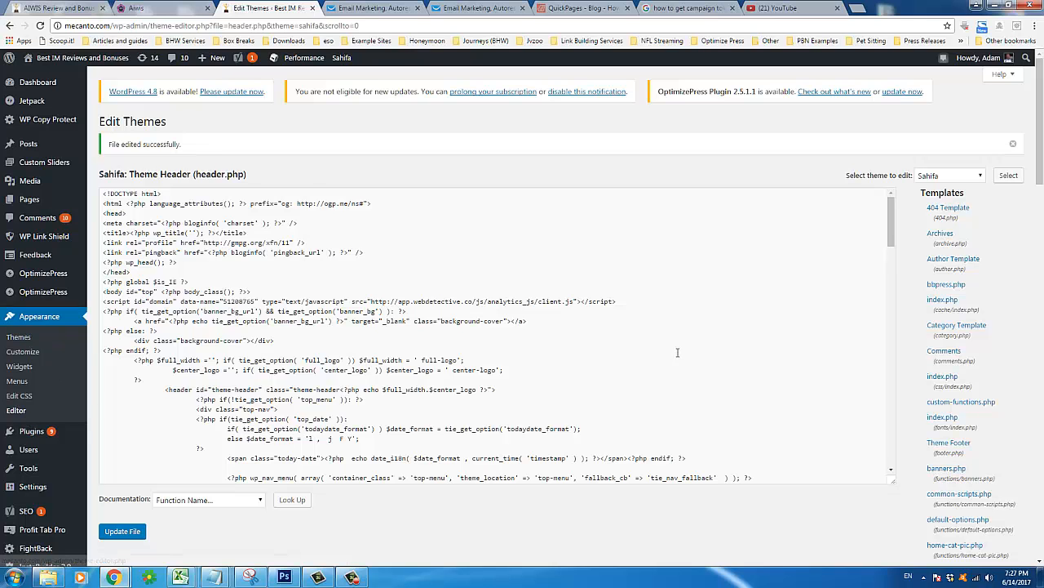
left_click_drag(1042, 98, 1042, 118)
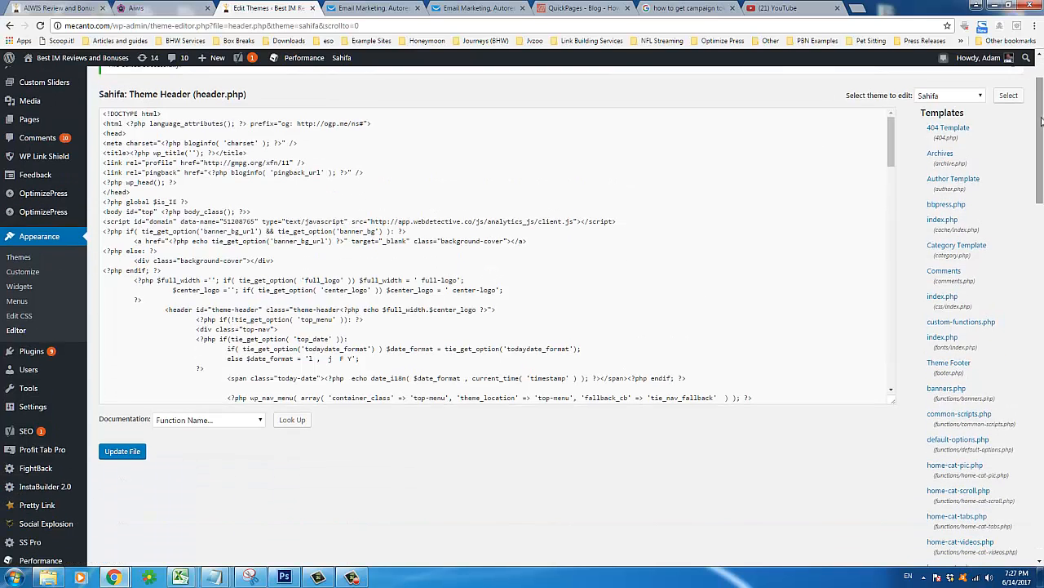
left_click_drag(1041, 157, 1040, 137)
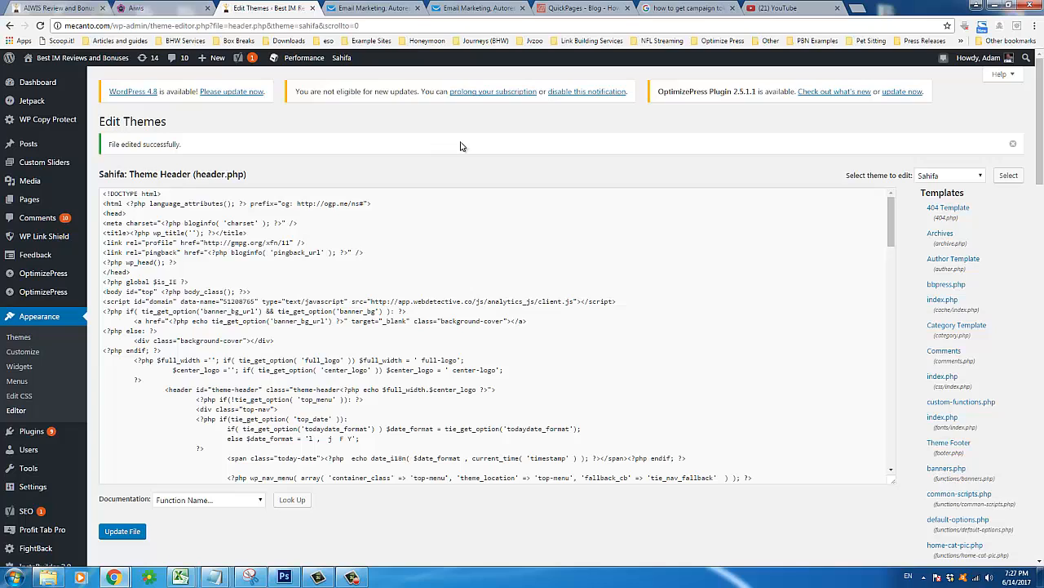
double_click(204, 173)
left_click_drag(205, 174, 245, 174)
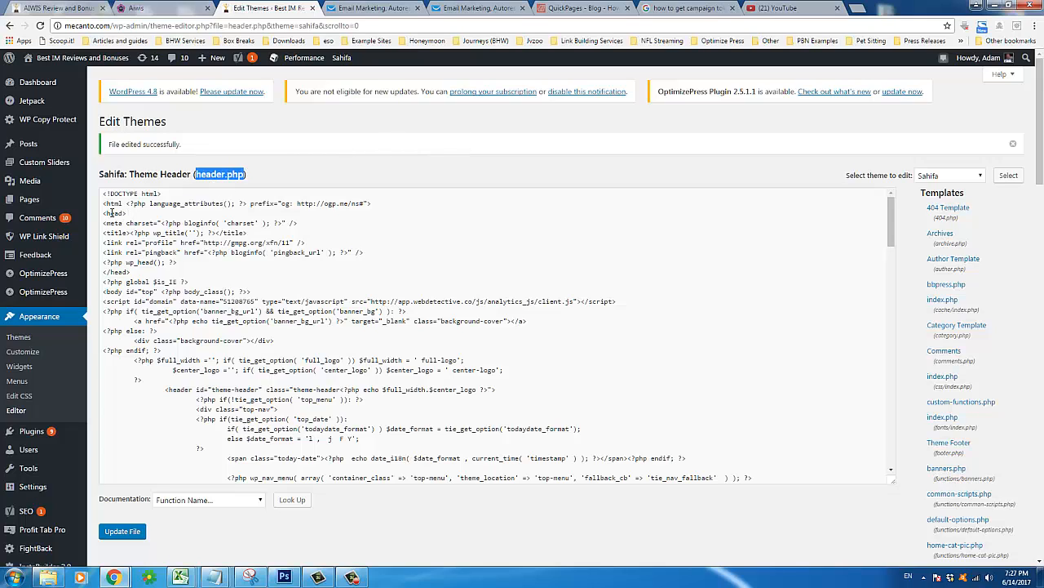
left_click_drag(127, 213, 103, 213)
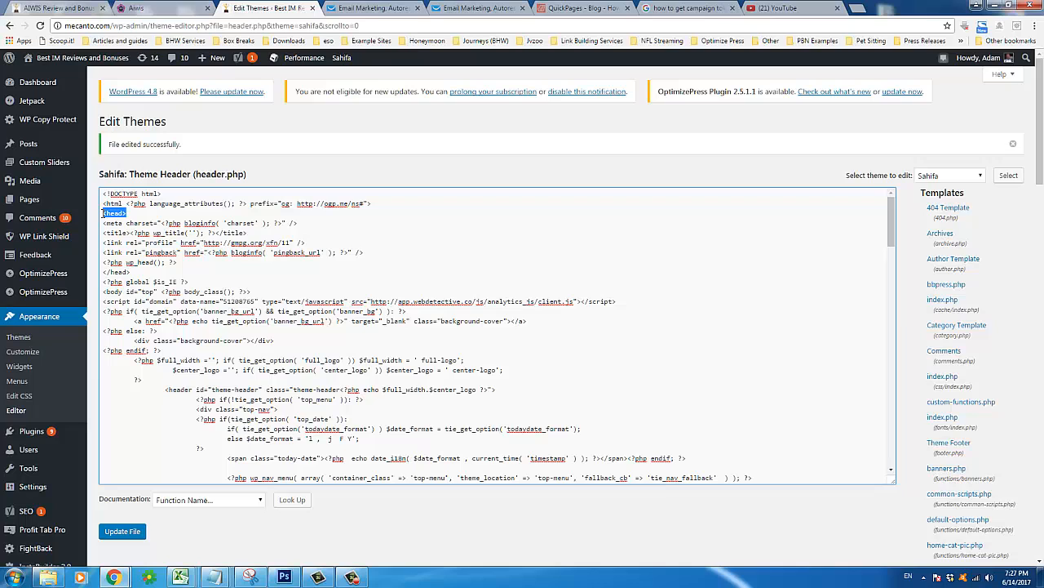
left_click(151, 212)
key("Return")
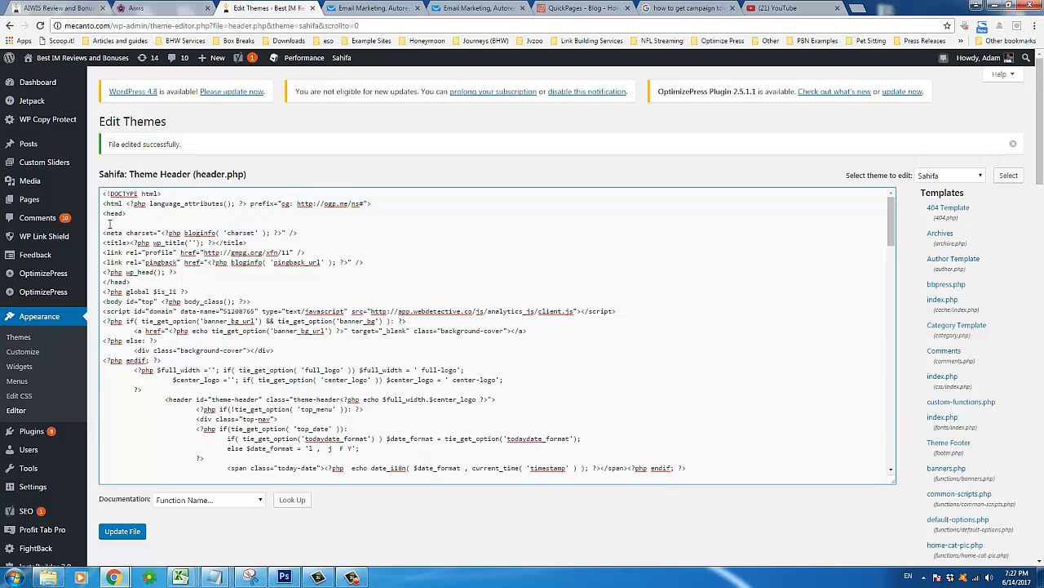
right_click(109, 223)
left_click(145, 290)
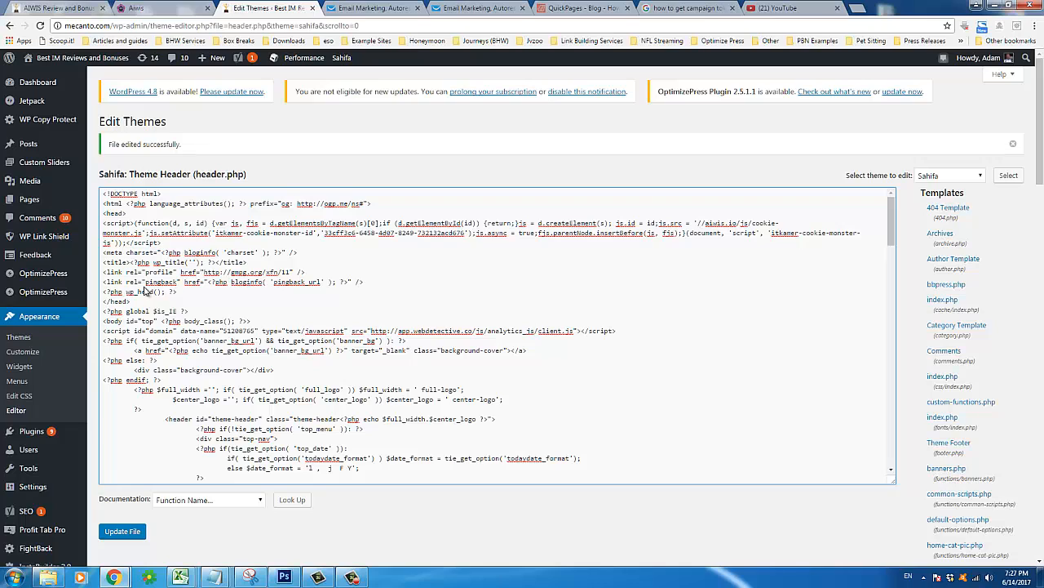
left_click(113, 539)
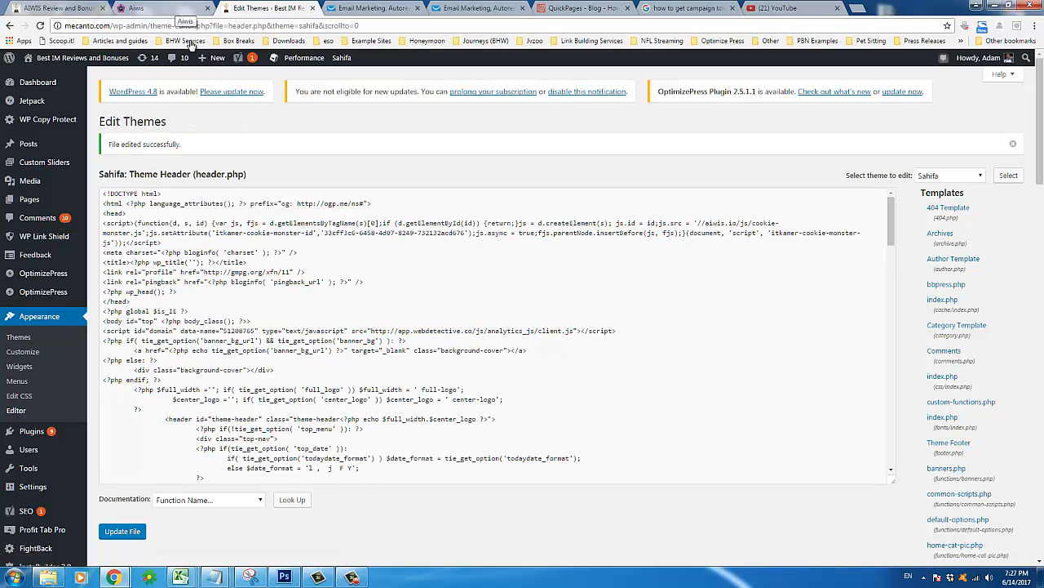
Launch Firefox and return to the AIWIS Script page
left_click(15, 577)
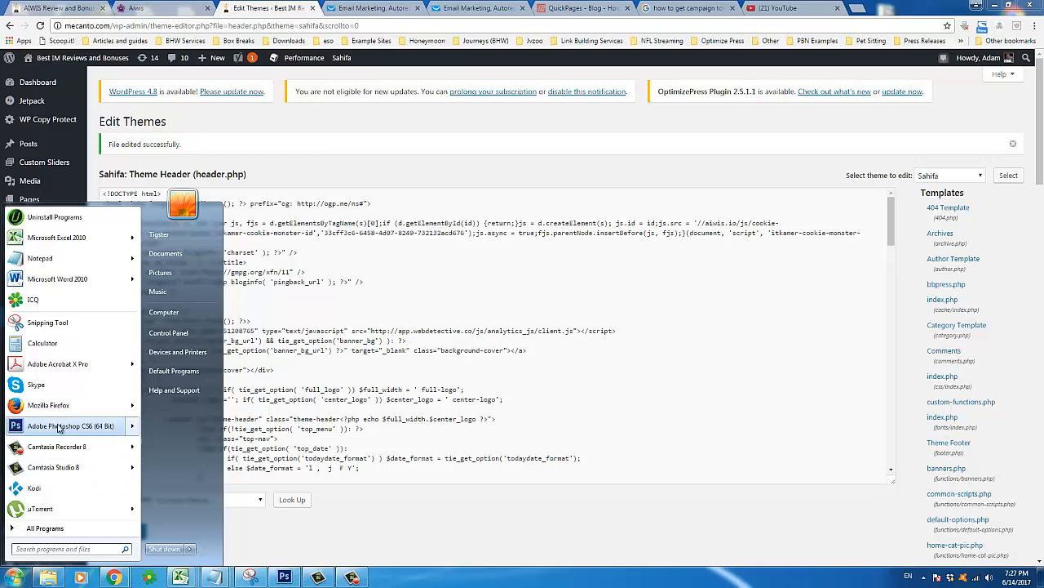
mouse_move(64, 413)
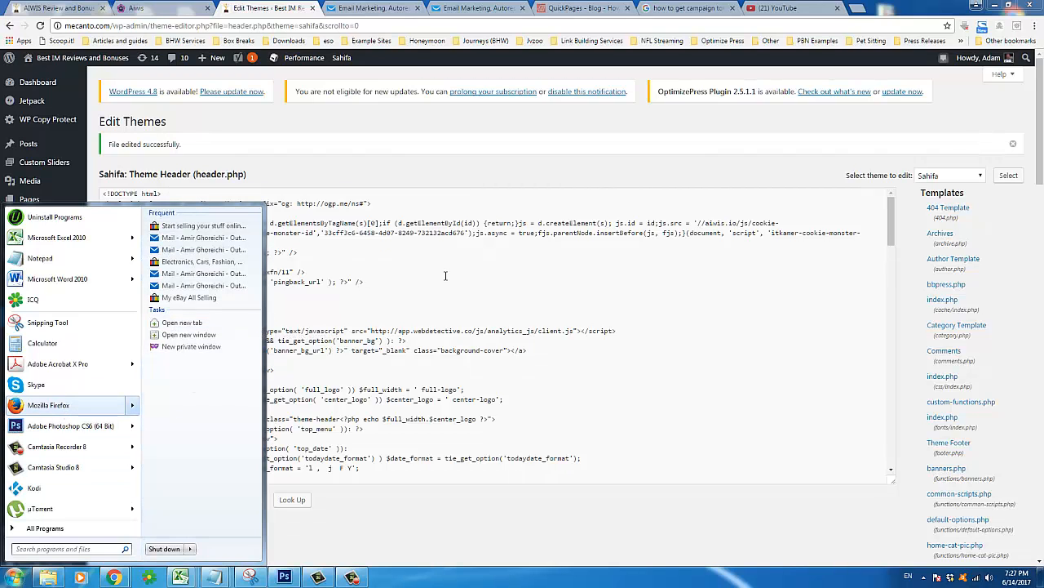
left_click(75, 405)
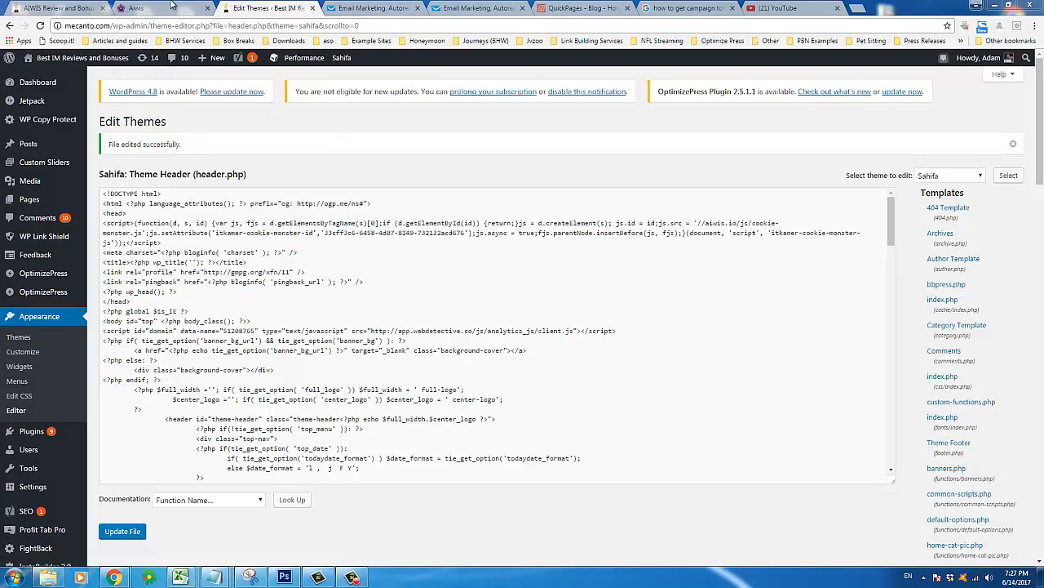
left_click(174, 7)
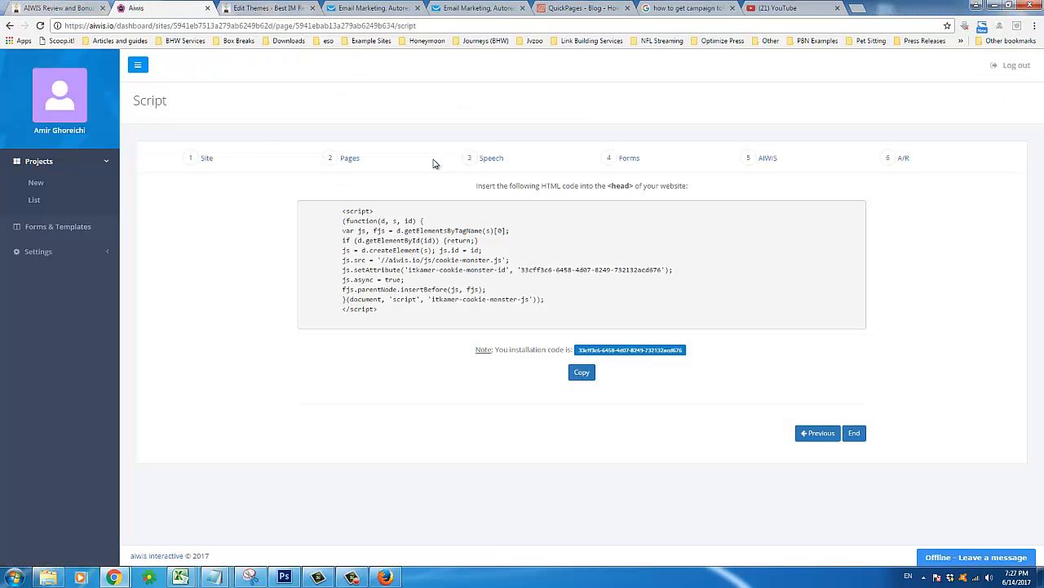
Click End to finish the Mecanto #2 configuration and return to the Projects list
left_click(854, 434)
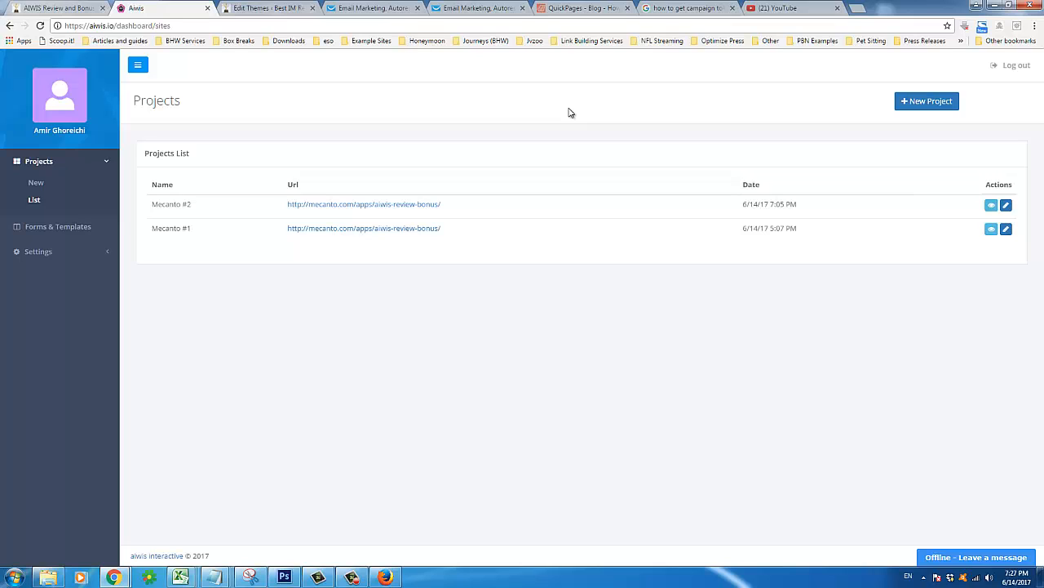
Load mecanto.com in Firefox by entering 'mecanto' in the address bar
left_click(388, 578)
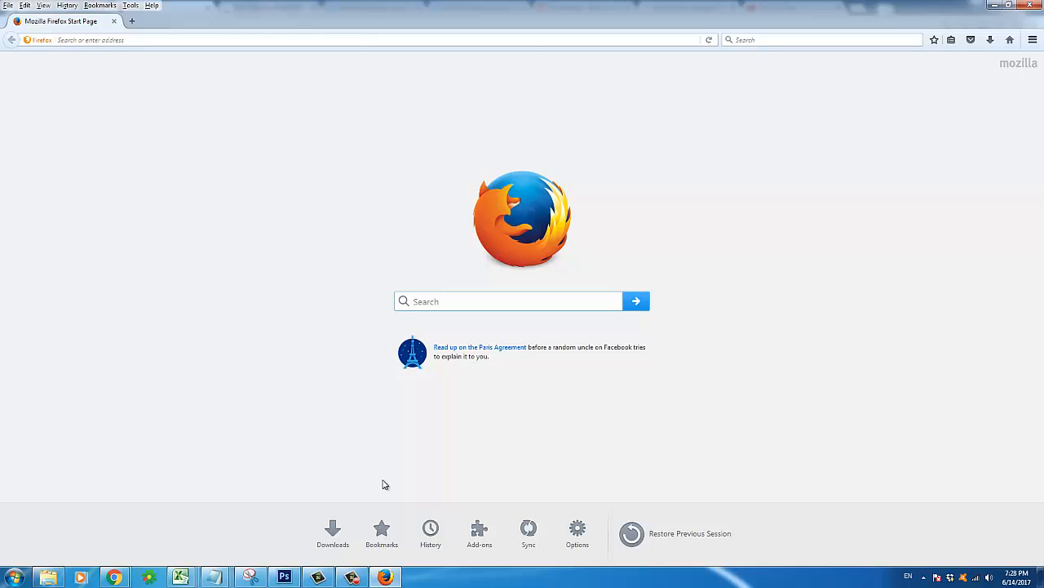
left_click(118, 39)
right_click(117, 40)
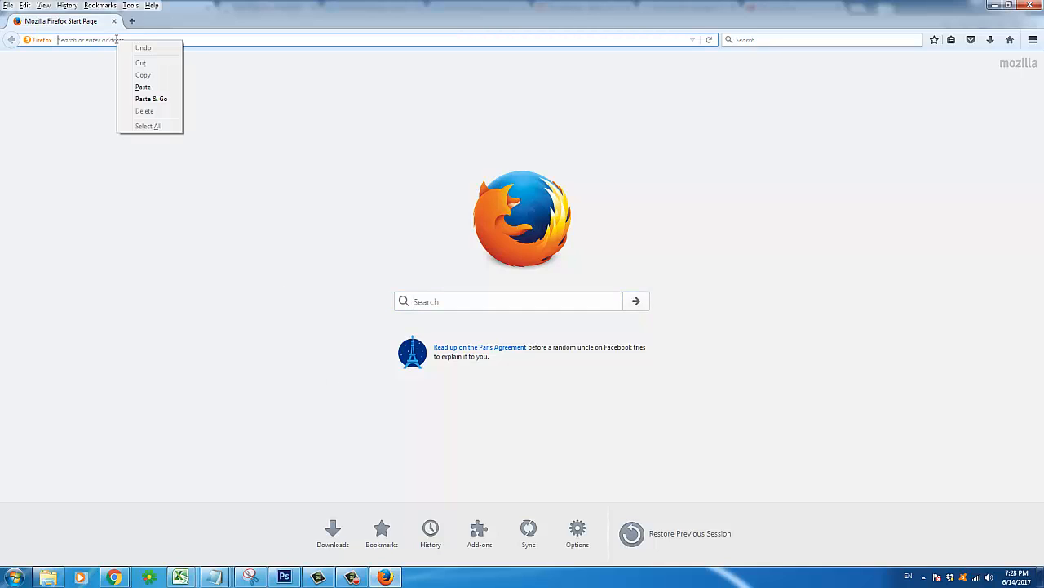
left_click(65, 40)
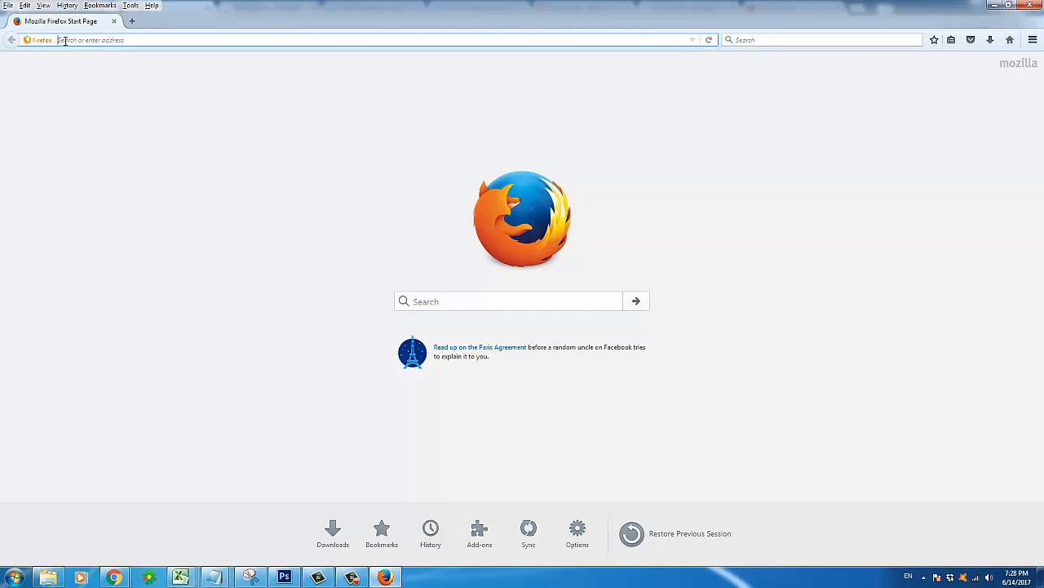
type("mecanto.com/")
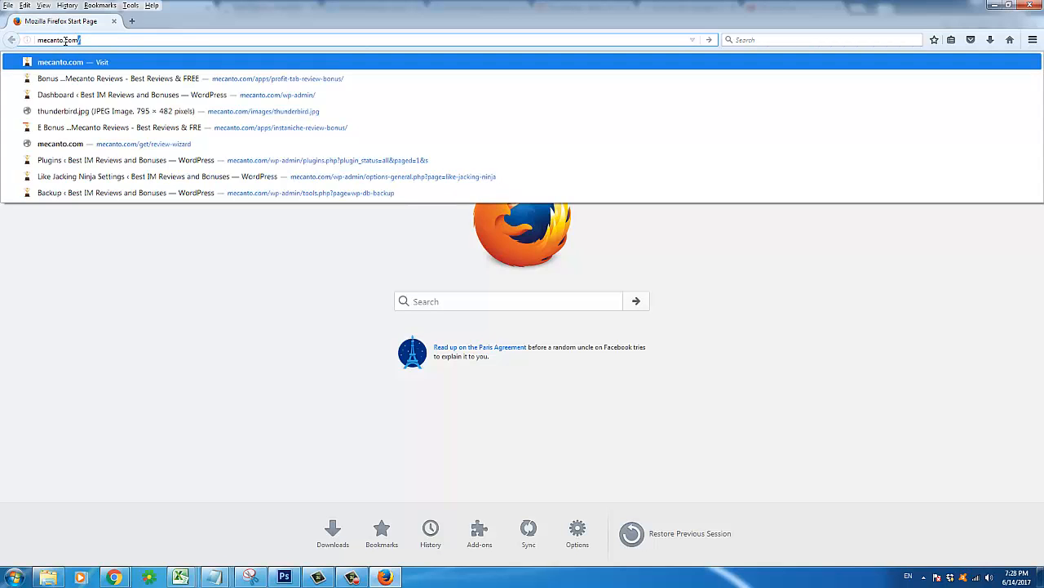
key("Return")
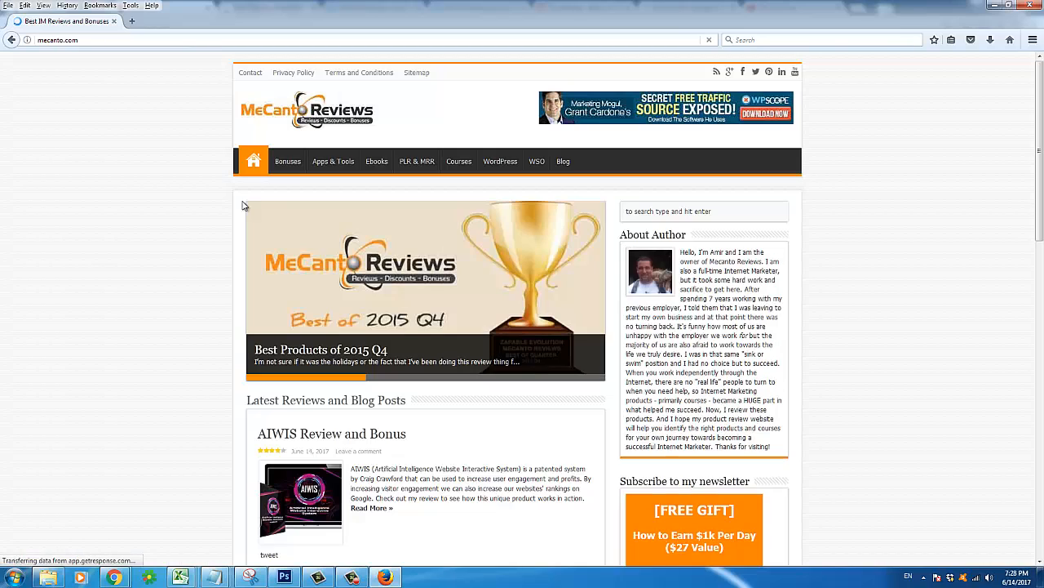
Open the 'AIWIS Review and Bonus' post to trigger the opt-in popup and voice greeting
left_click(321, 435)
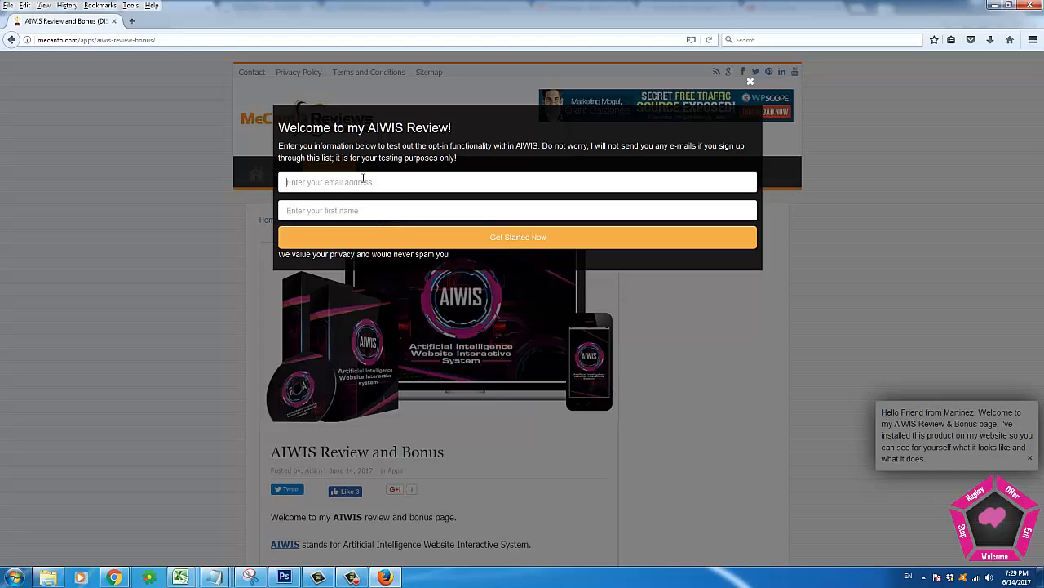
Replace the mistyped entry with a test e-mail address and submit the opt-in form
type("ba")
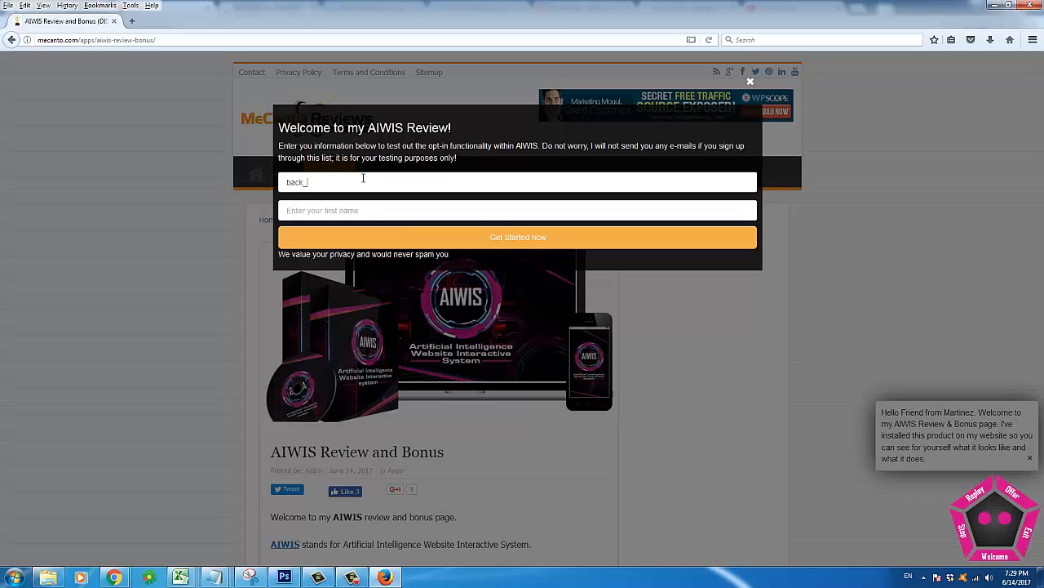
type("ck")
key("ctrl+a")
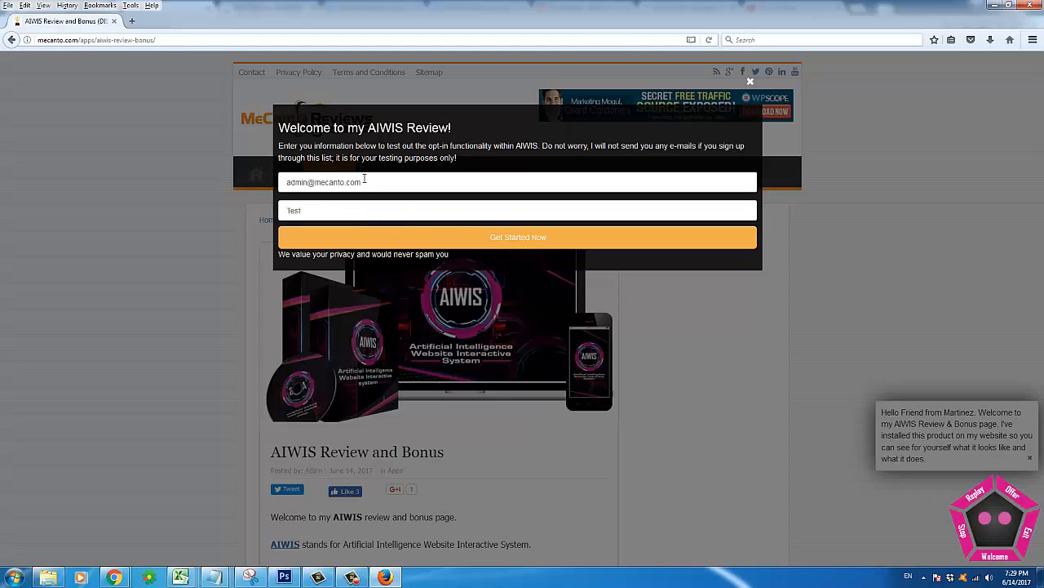
left_click(462, 237)
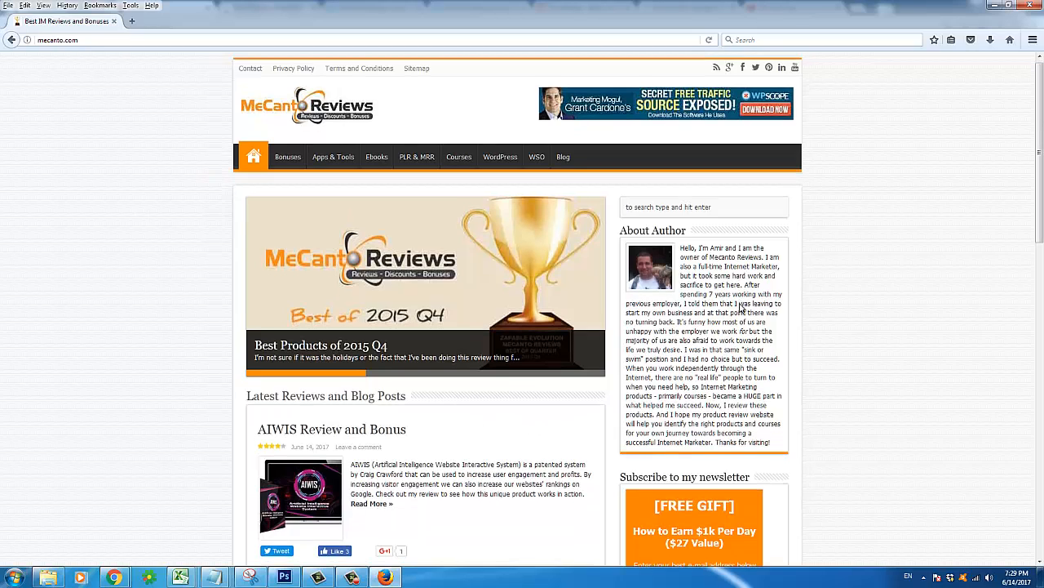
Reopen the 'AIWIS Review and Bonus' post from the Mecanto homepage's latest reviews
scroll(1001, 515, "down", 3)
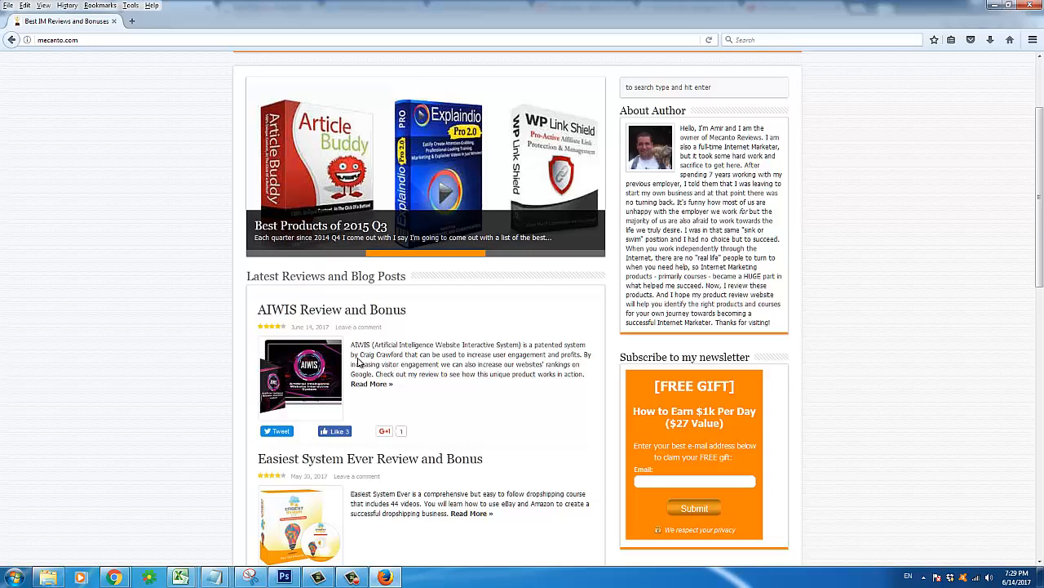
scroll(391, 366, "down", 10)
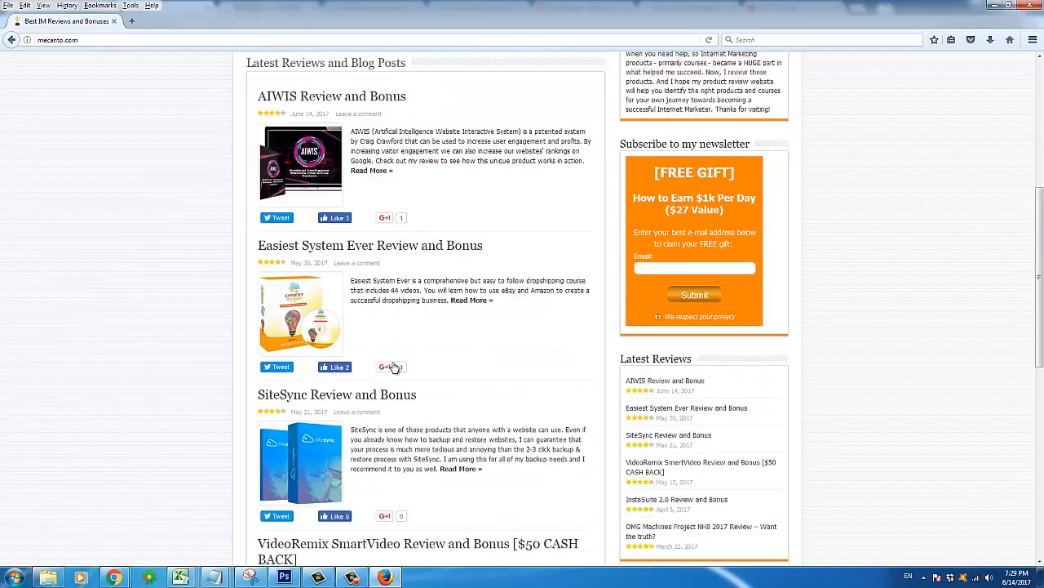
scroll(477, 277, "up", 5)
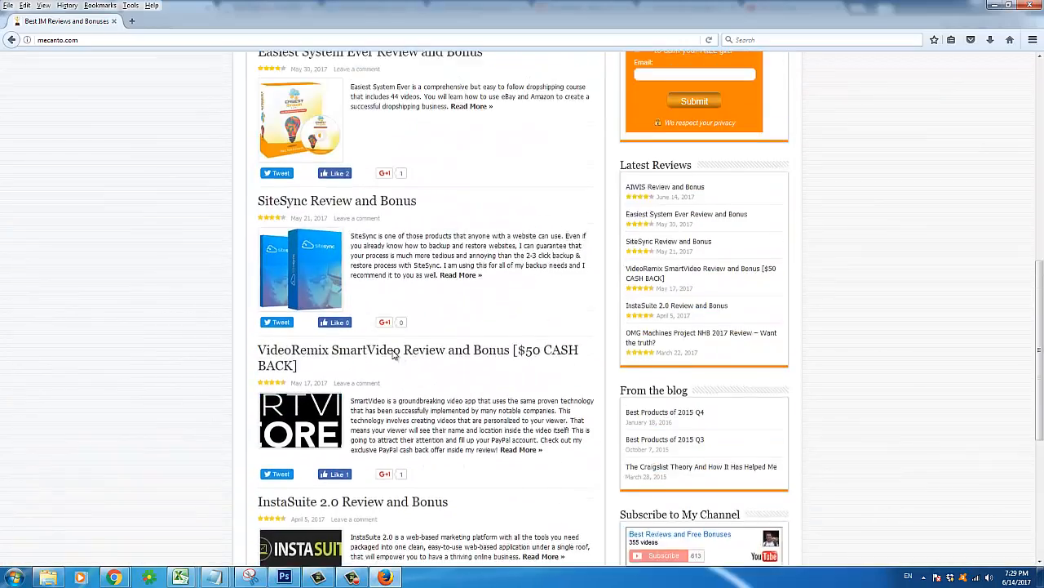
scroll(453, 290, "up", 3)
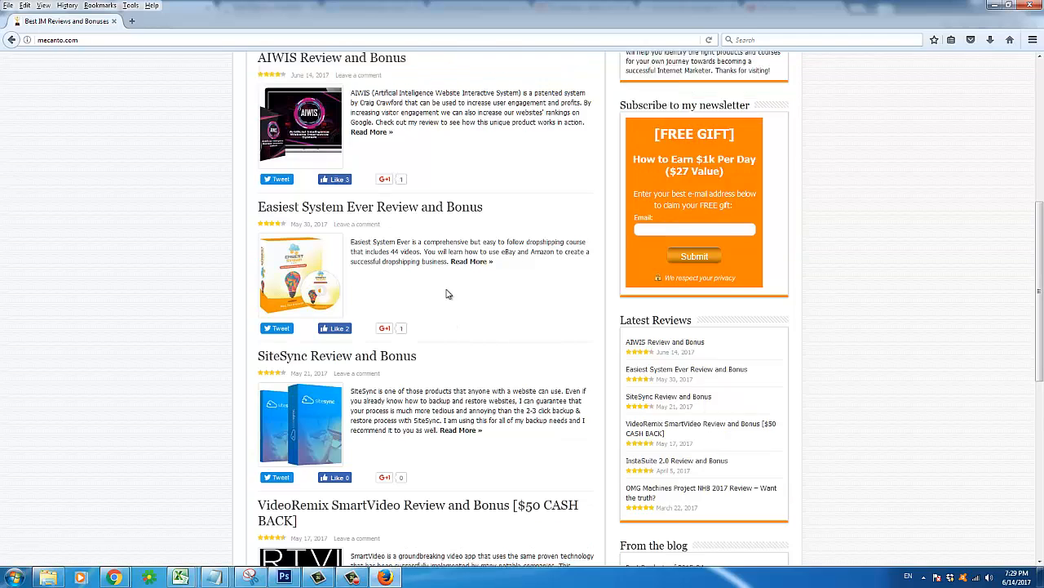
left_click(388, 280)
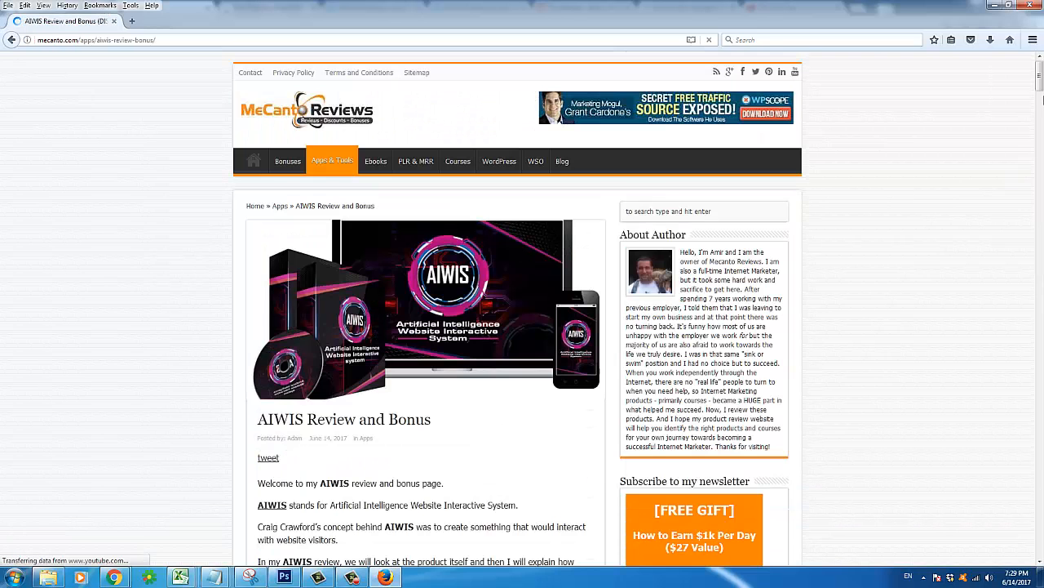
scroll(1040, 122, "down", 10)
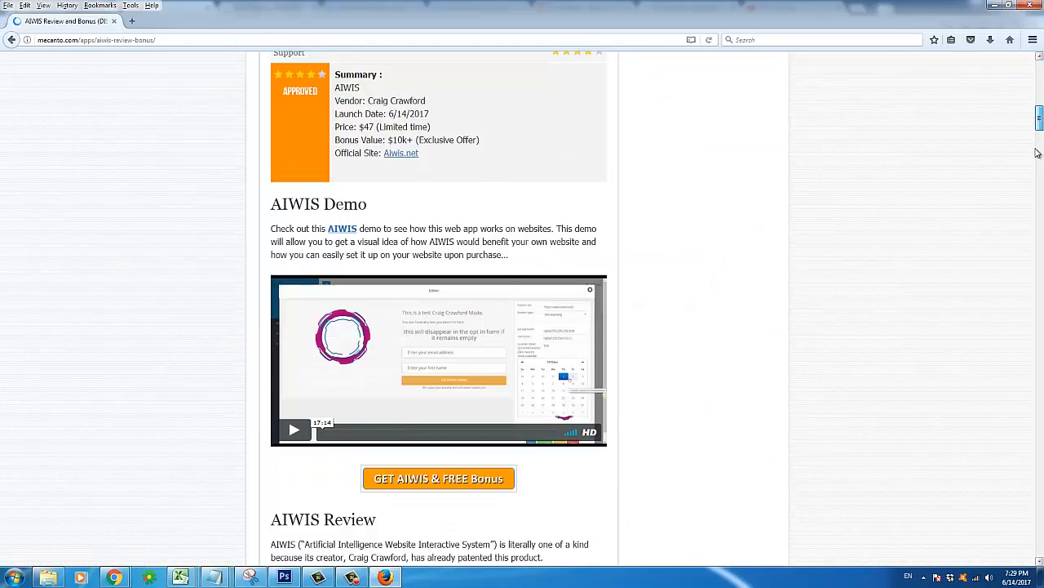
scroll(761, 289, "down", 15)
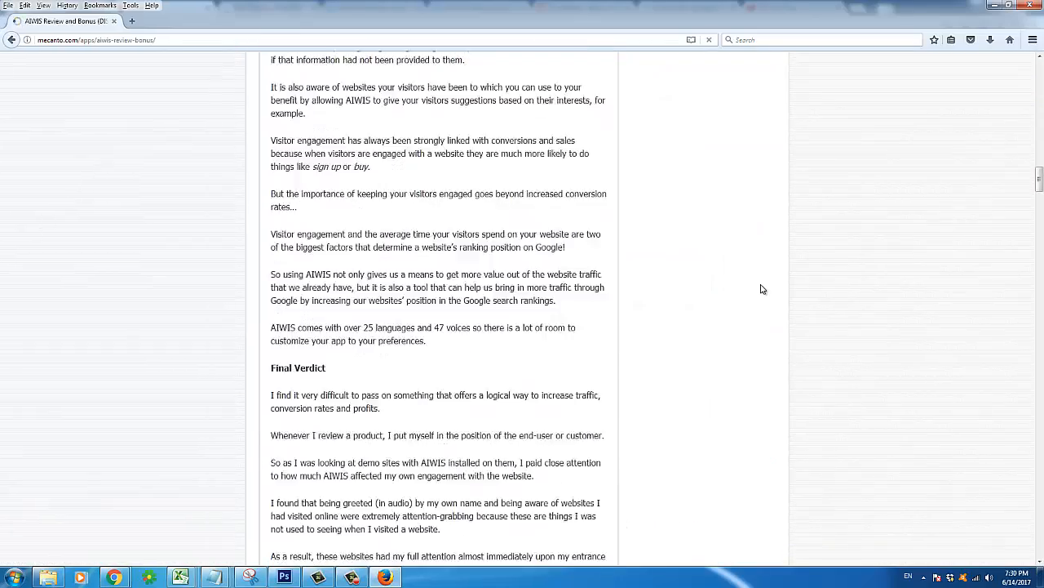
scroll(760, 289, "down", 10)
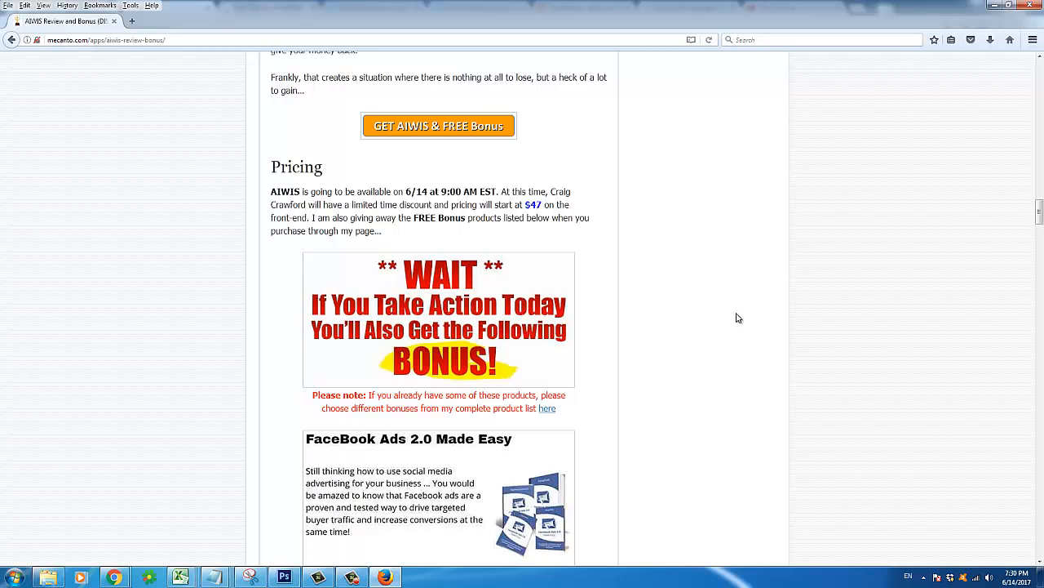
scroll(737, 318, "down", 3)
scroll(738, 318, "up", 2)
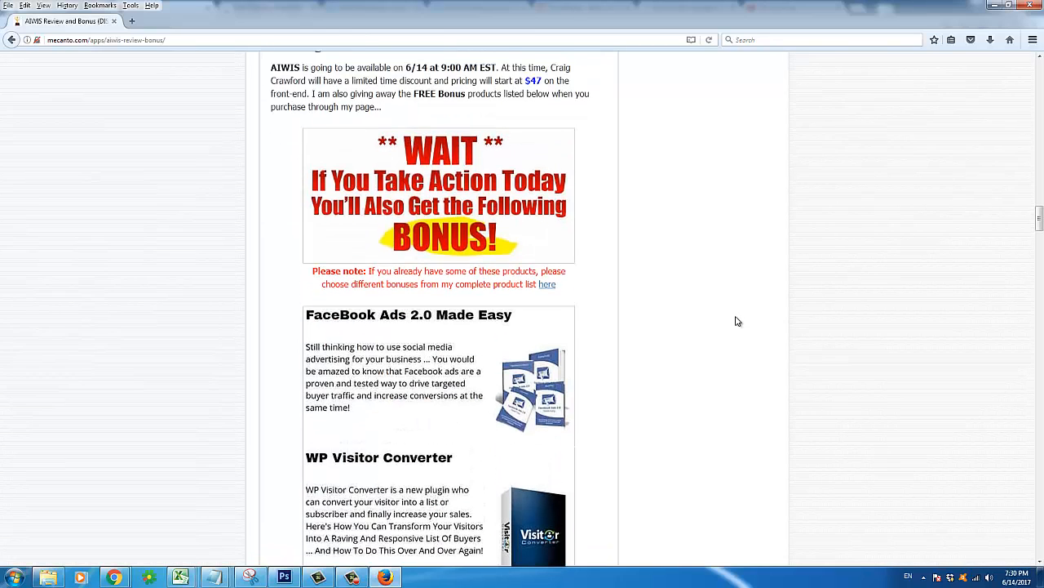
scroll(737, 321, "down", 1)
scroll(737, 321, "up", 2)
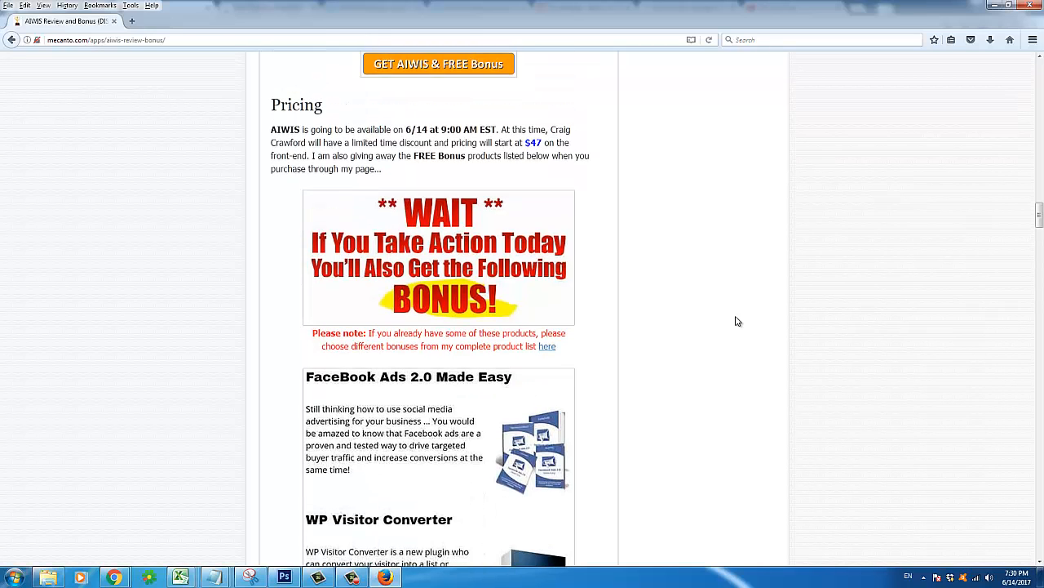
scroll(737, 321, "down", 5)
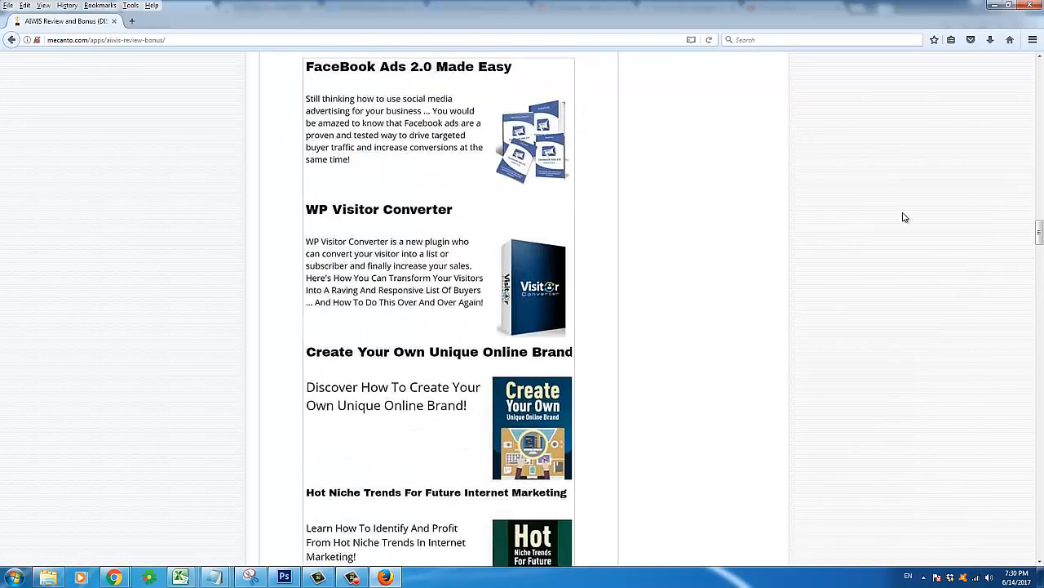
left_click_drag(1039, 231, 1040, 85)
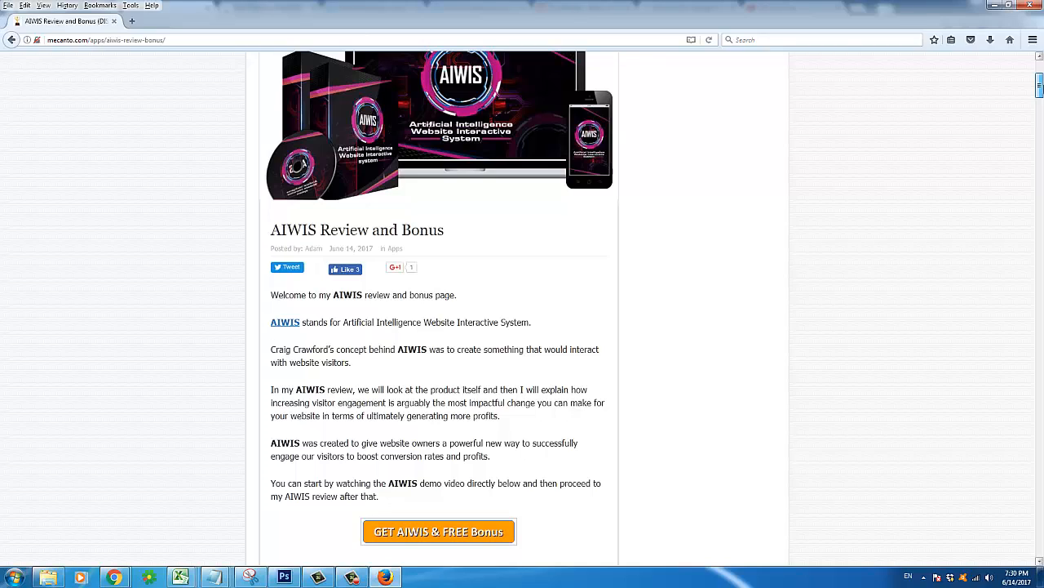
left_click_drag(1035, 110, 976, 273)
scroll(1007, 217, "up", 1)
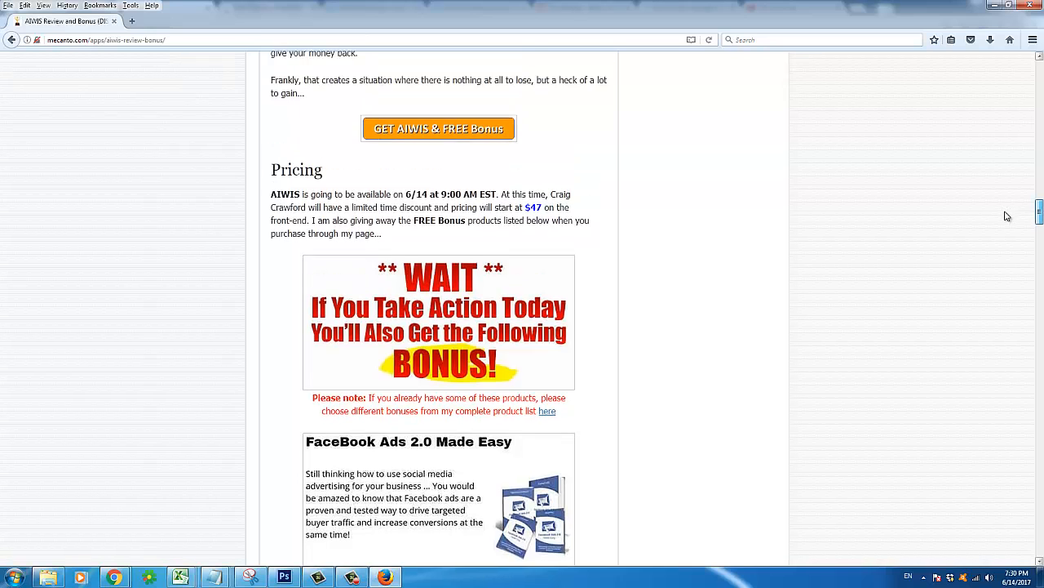
scroll(650, 280, "down", 5)
scroll(673, 282, "up", 3)
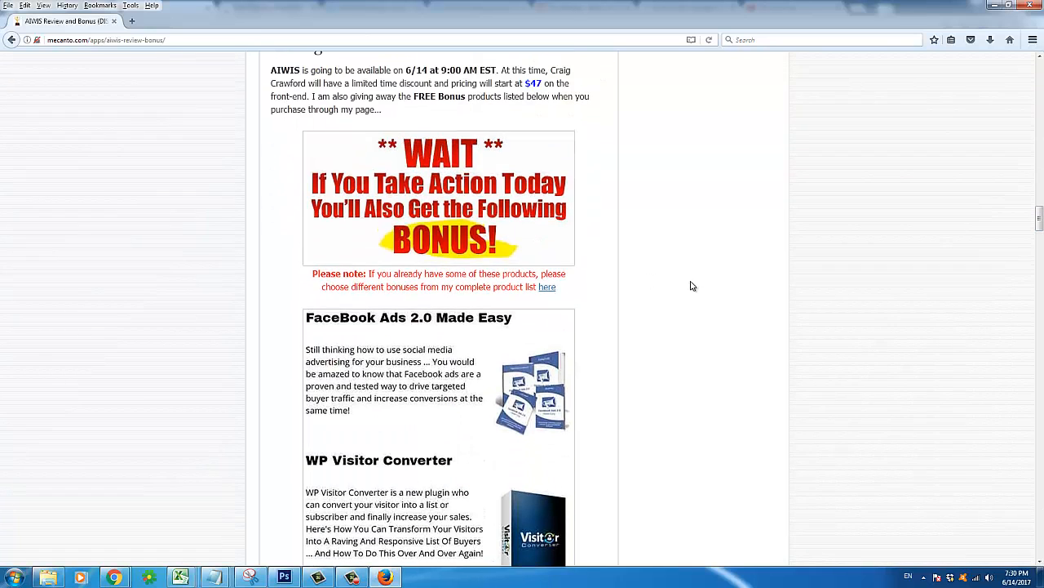
scroll(675, 283, "down", 5)
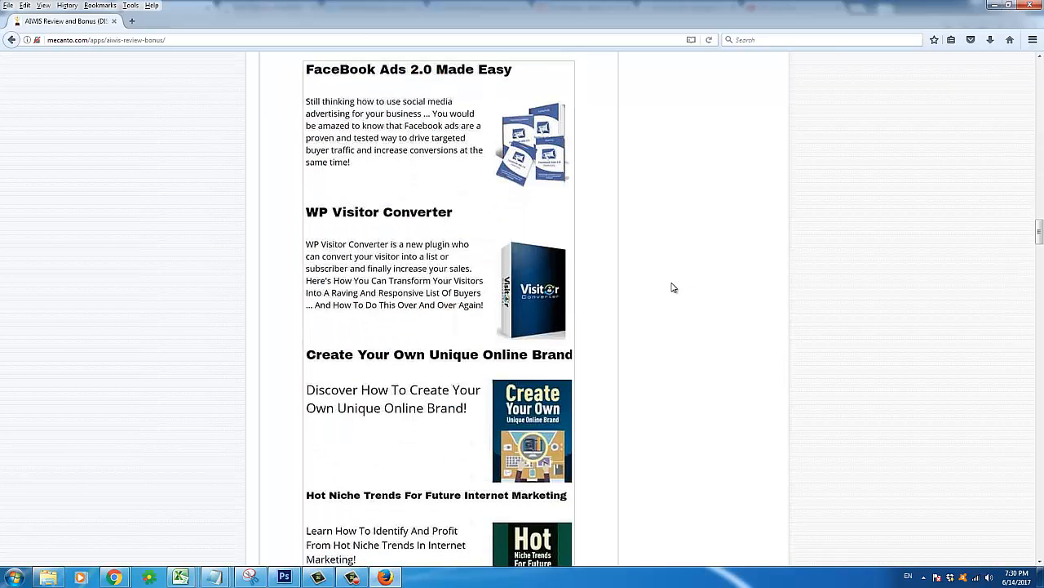
scroll(650, 292, "down", 3)
scroll(641, 297, "down", 10)
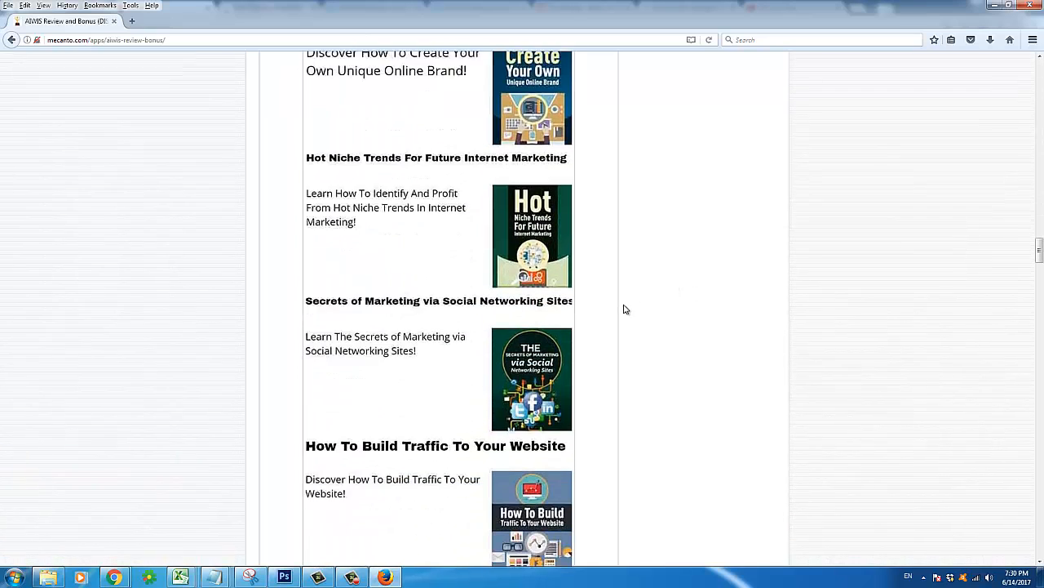
scroll(613, 319, "down", 13)
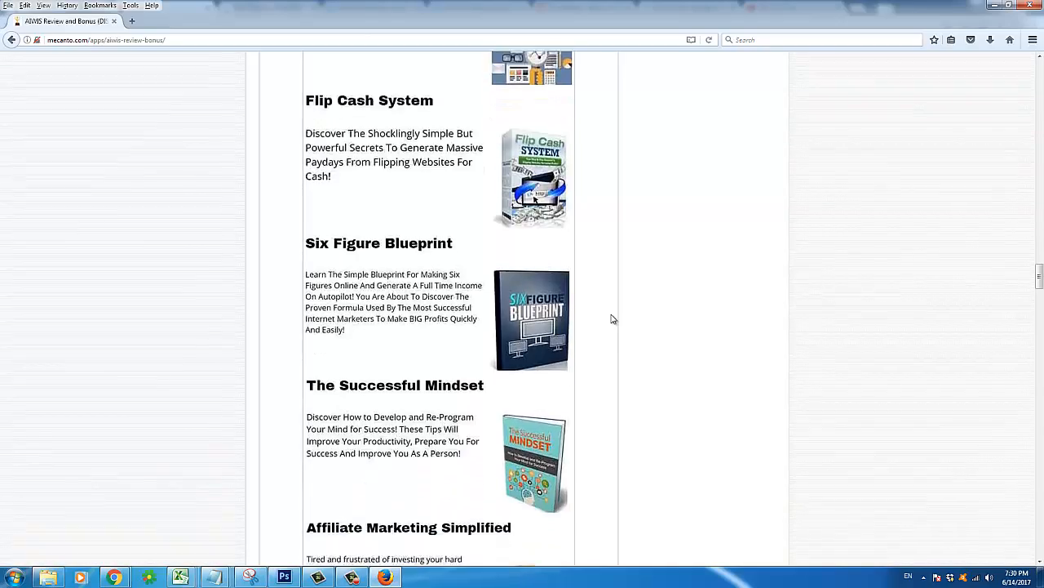
scroll(613, 319, "down", 20)
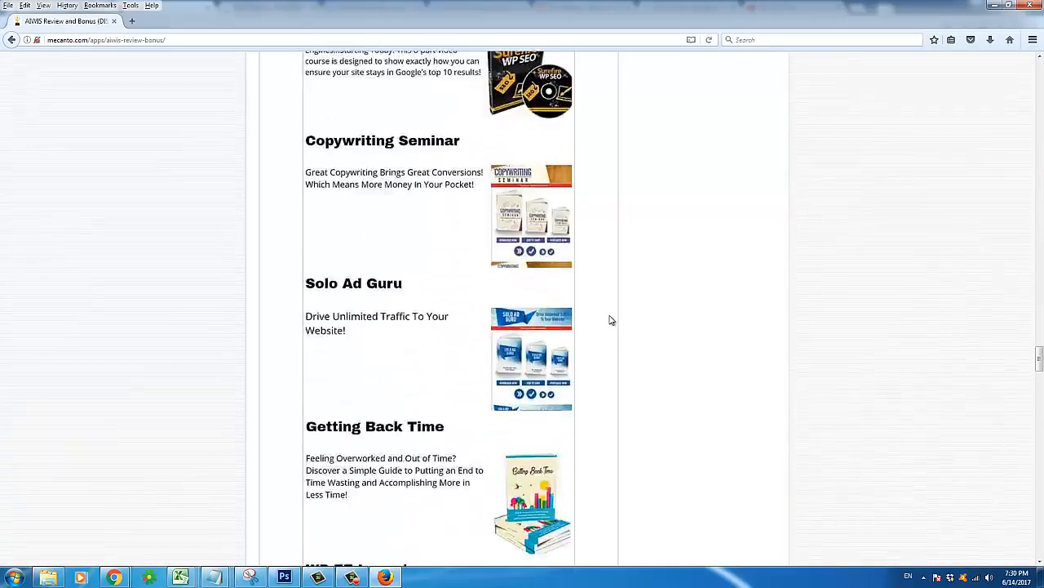
scroll(609, 322, "down", 20)
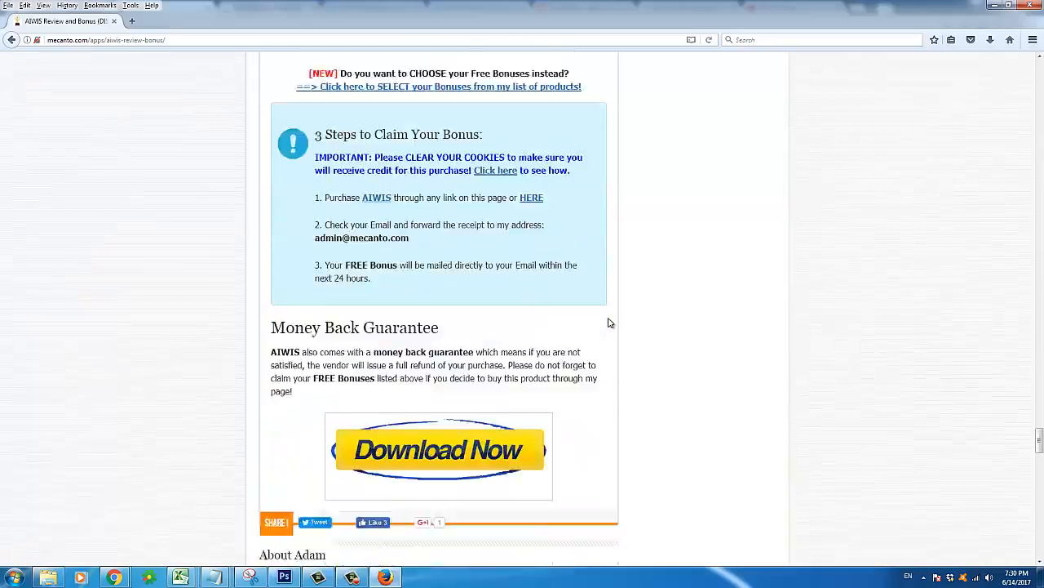
scroll(609, 323, "up", 3)
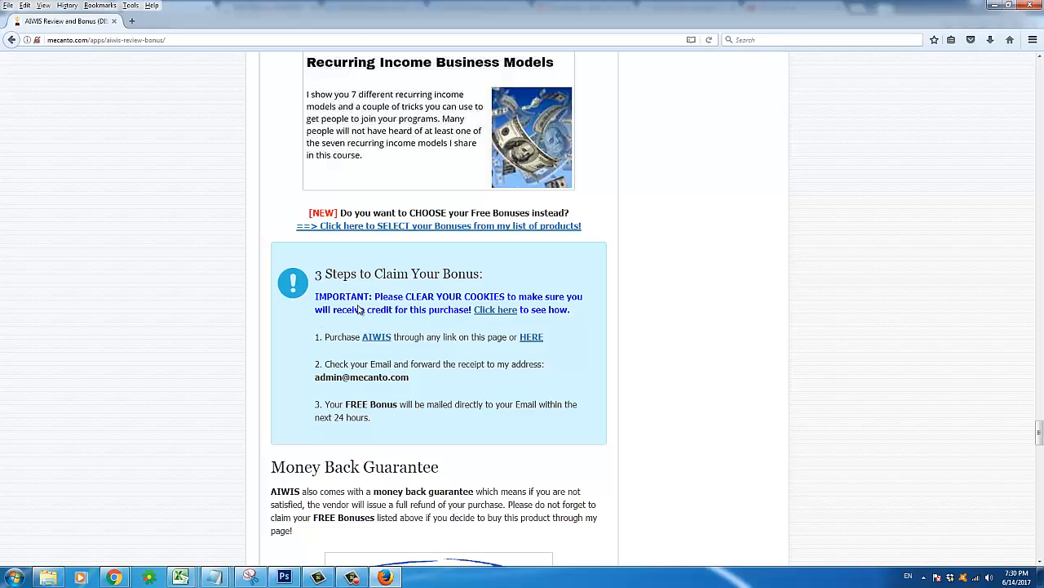
scroll(343, 233, "up", 1)
scroll(343, 233, "up", 5)
scroll(345, 231, "down", 5)
scroll(484, 303, "up", 15)
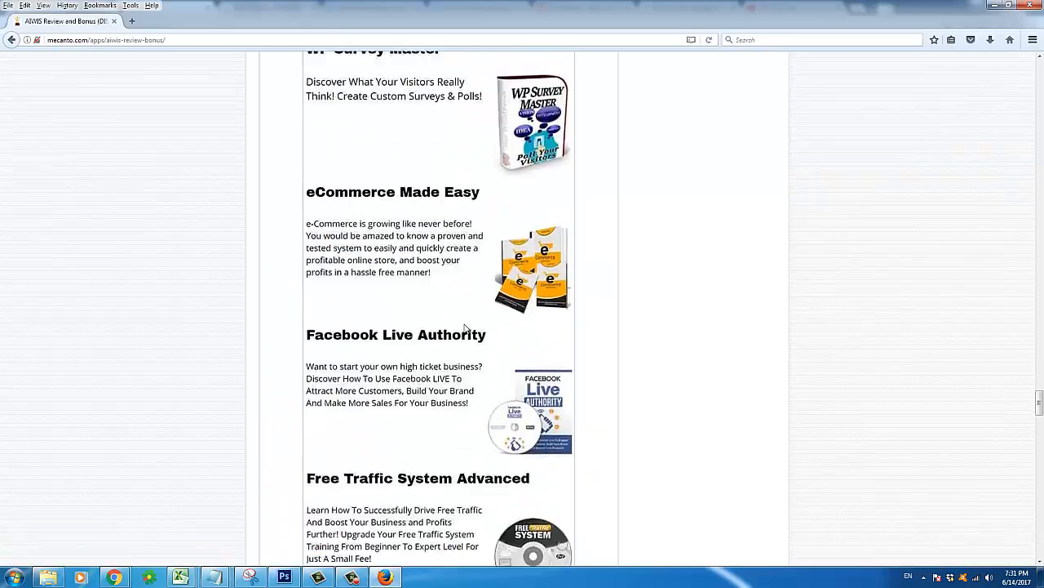
scroll(458, 340, "up", 20)
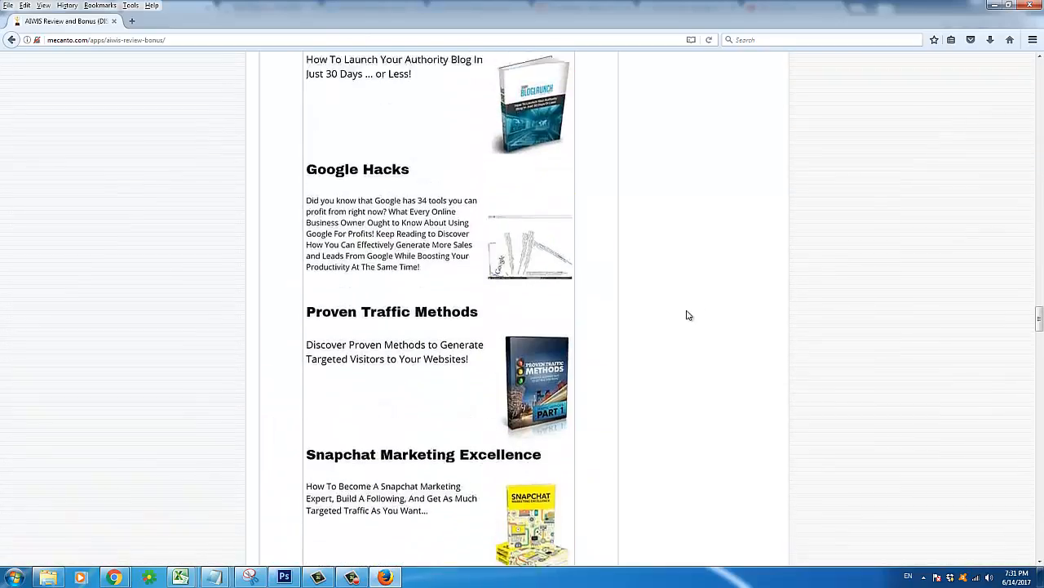
left_click(1038, 207)
scroll(977, 319, "down", 5)
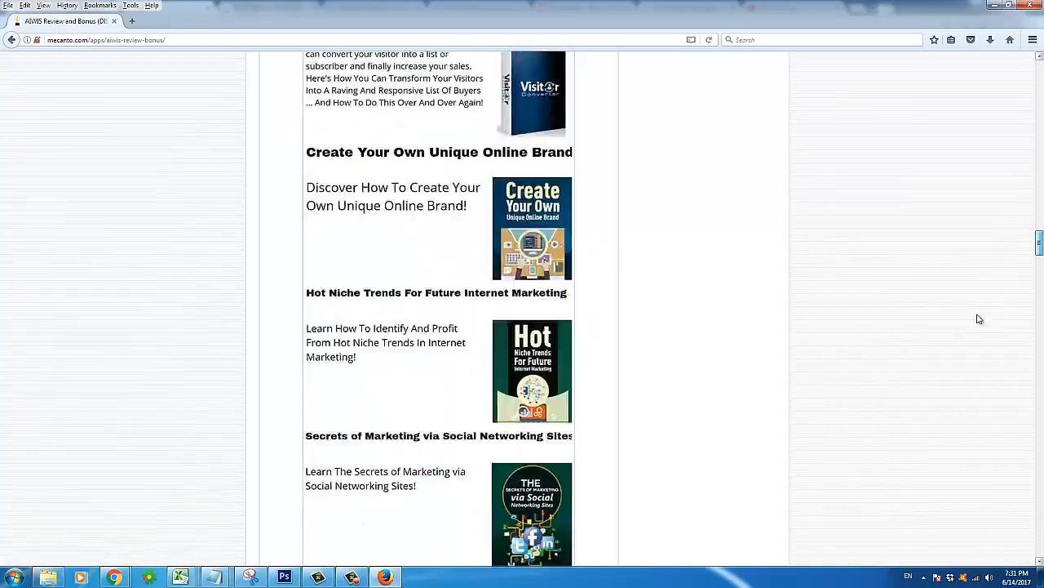
scroll(975, 327, "up", 5)
scroll(1016, 206, "up", 3)
scroll(1015, 205, "up", 15)
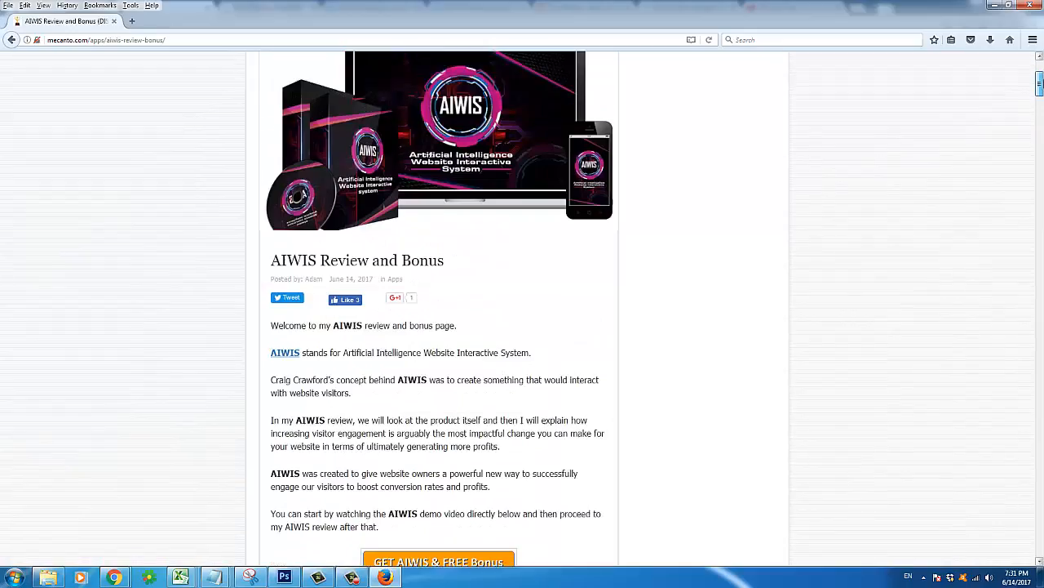
scroll(1020, 286, "down", 20)
scroll(1022, 356, "down", 15)
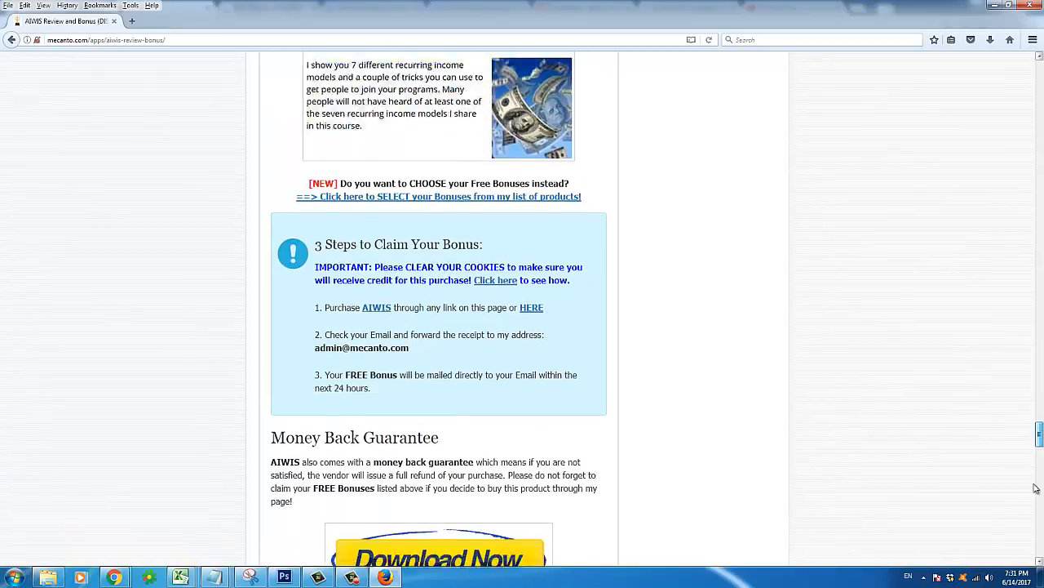
scroll(1021, 355, "up", 5)
scroll(1036, 441, "up", 20)
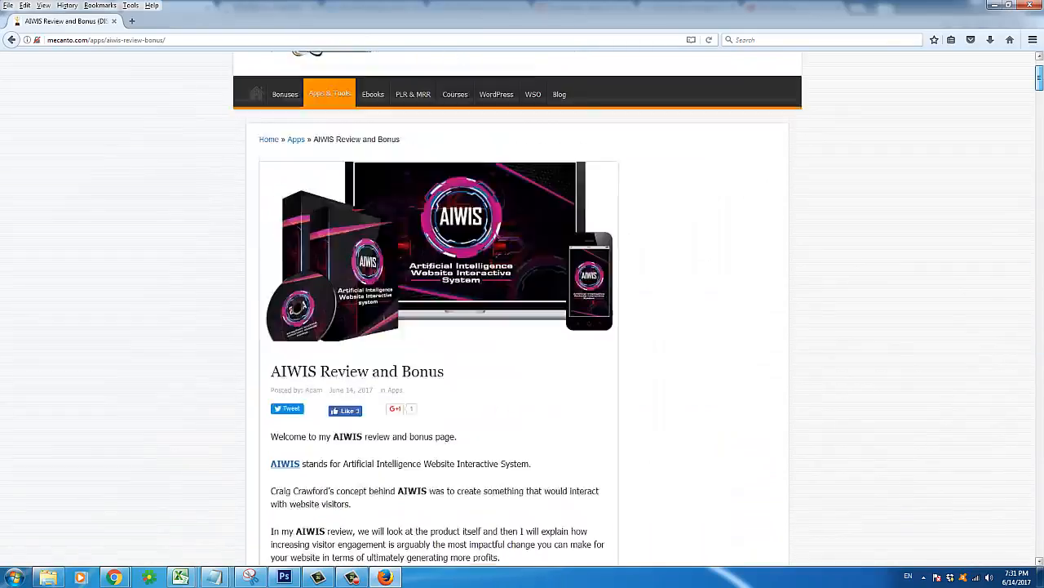
scroll(1043, 452, "down", 20)
scroll(1043, 451, "down", 20)
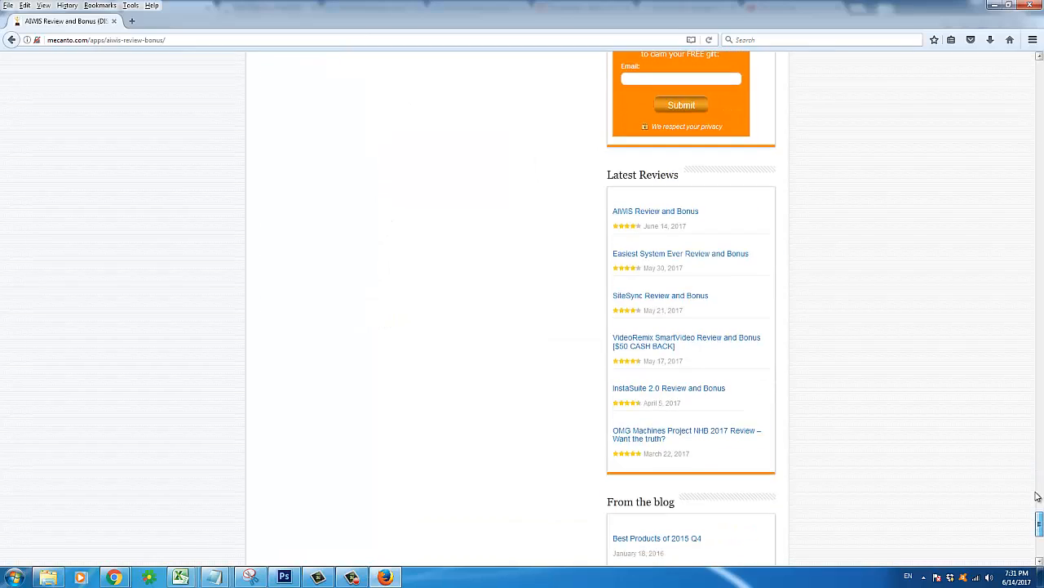
scroll(1043, 451, "up", 20)
scroll(1039, 359, "up", 20)
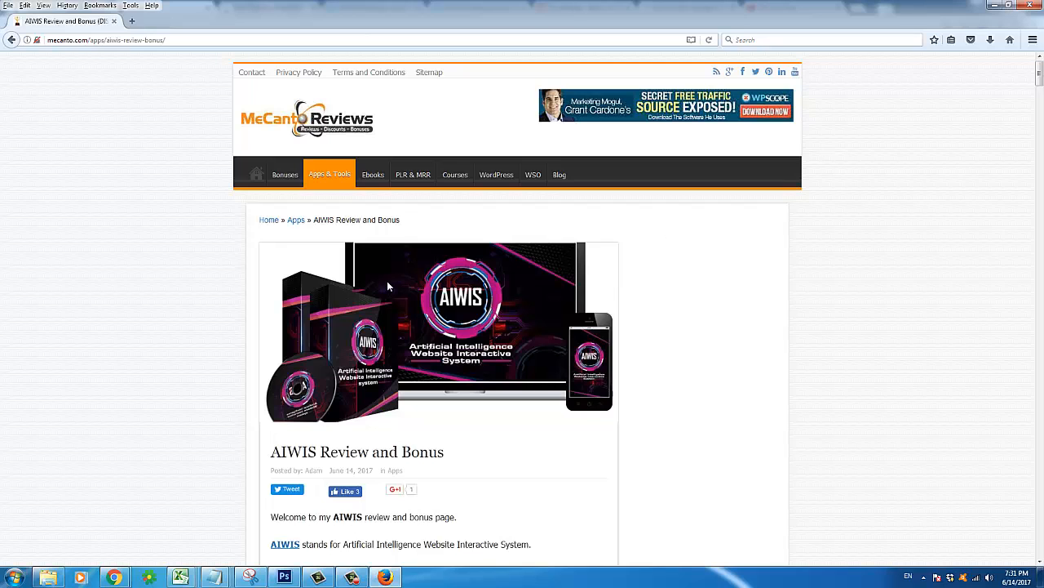
scroll(377, 285, "down", 15)
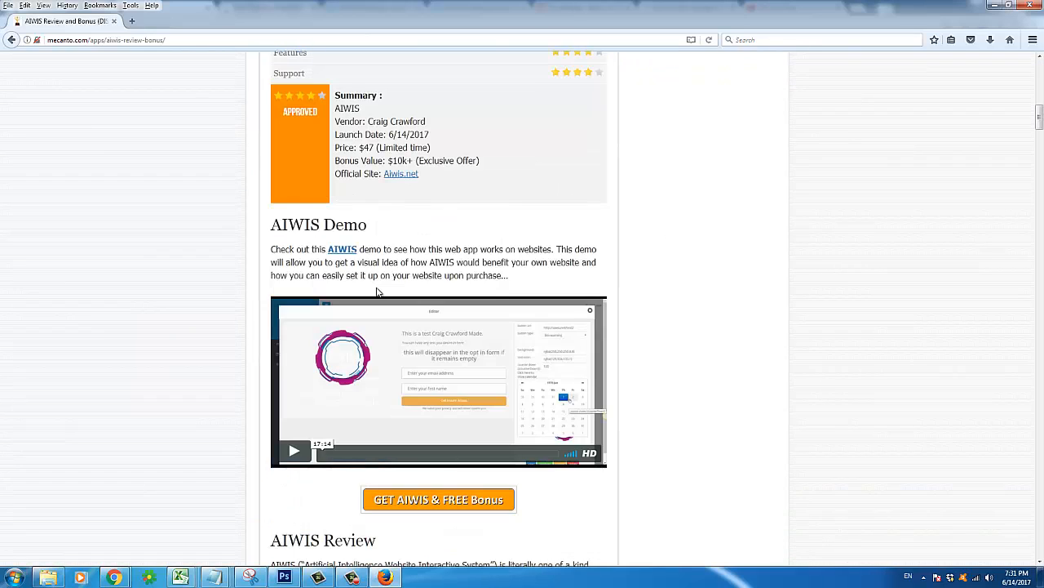